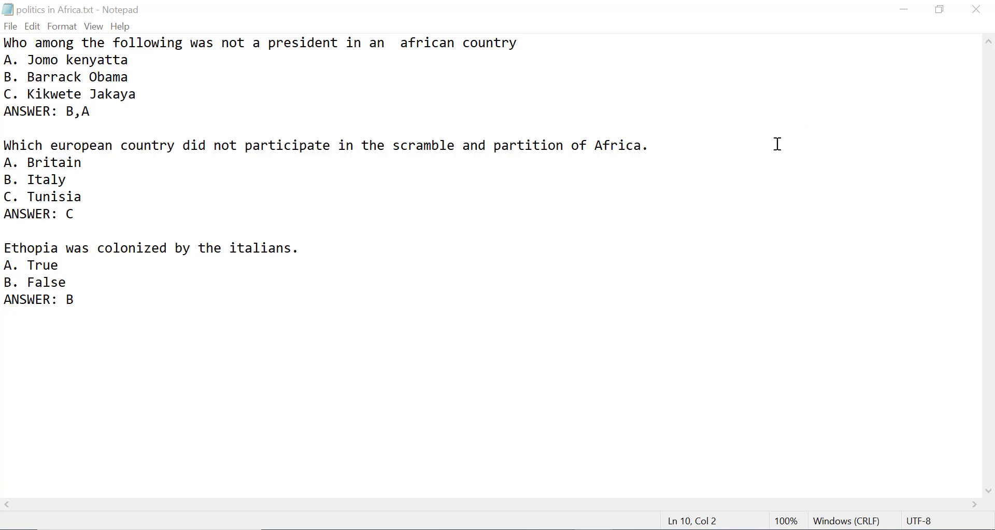
# Number the first question, about presidents in an African country, with "1." in the text file.
pyautogui.click(3, 46)
pyautogui.write('1.')
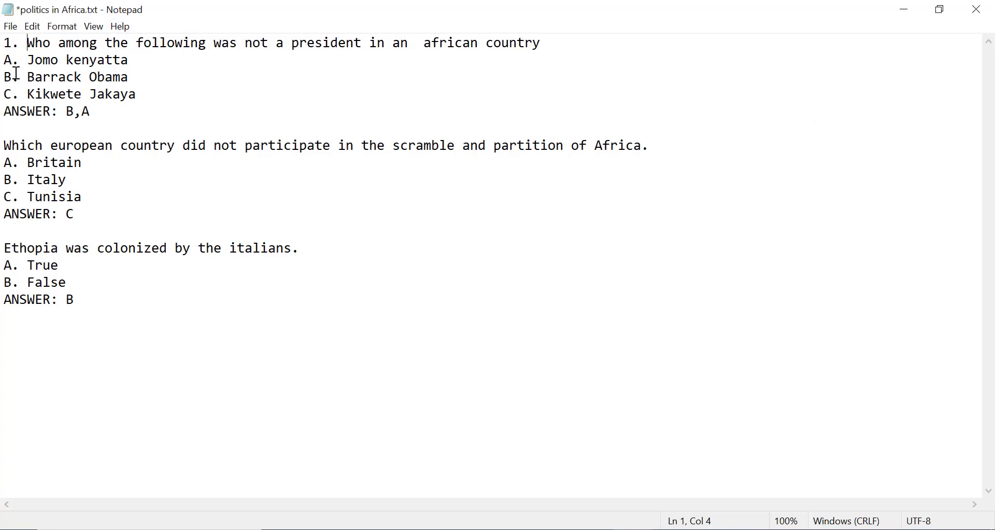
pyautogui.moveTo(2, 62)
pyautogui.mouseDown()
pyautogui.moveTo(11, 61)
pyautogui.moveTo(10, 78)
pyautogui.moveTo(5, 61)
pyautogui.moveTo(15, 62)
pyautogui.mouseUp()
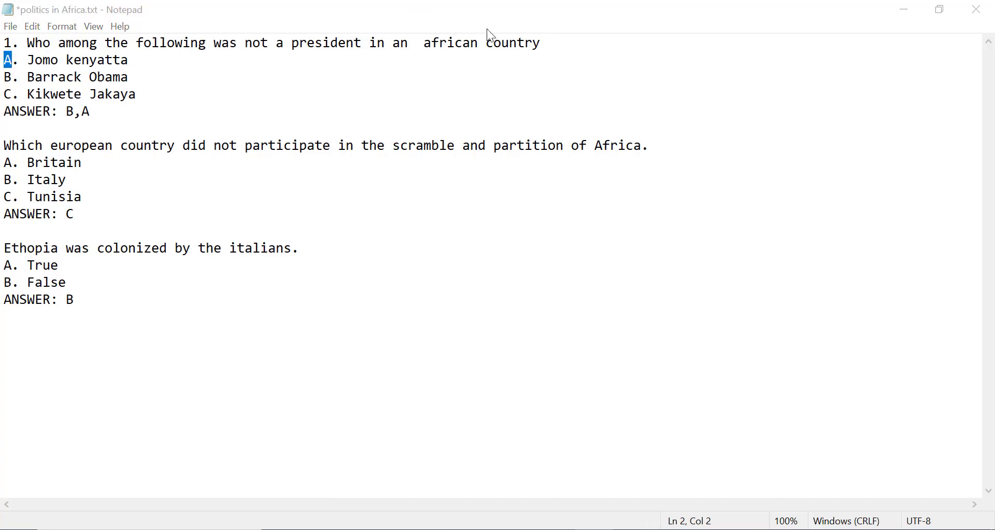
# Remove ",A" from the first question's ANSWER line and add it back after B.
pyautogui.click(105, 111)
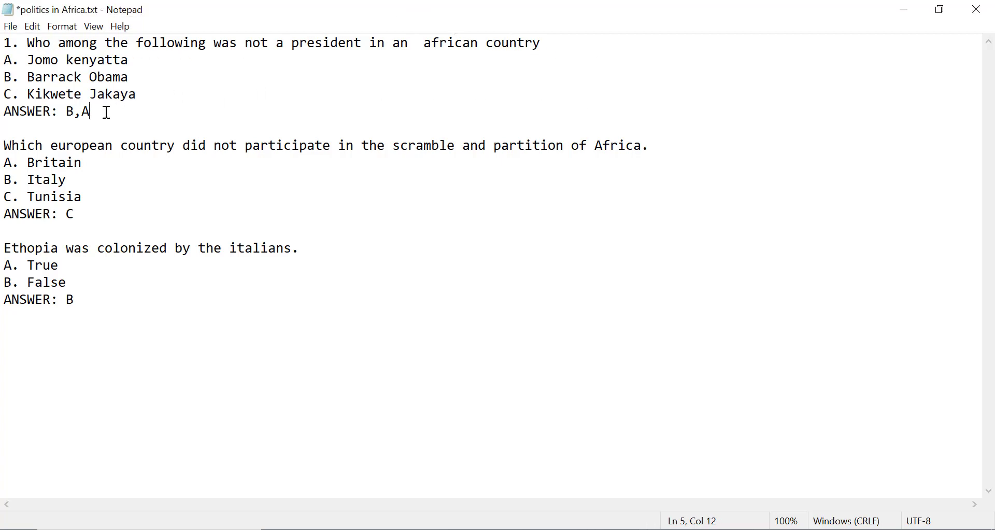
pyautogui.press('BackSpace')
pyautogui.press('BackSpace')
pyautogui.moveTo(8, 61); pyautogui.dragTo(13, 62)
pyautogui.click(17, 65)
pyautogui.moveTo(17, 63); pyautogui.dragTo(25, 61)
pyautogui.doubleClick(70, 111)
pyautogui.click(83, 106)
pyautogui.write(',A')
# Number the second question, about the scramble and partition of Africa, with "2.".
pyautogui.click(4, 148)
pyautogui.write('2.')
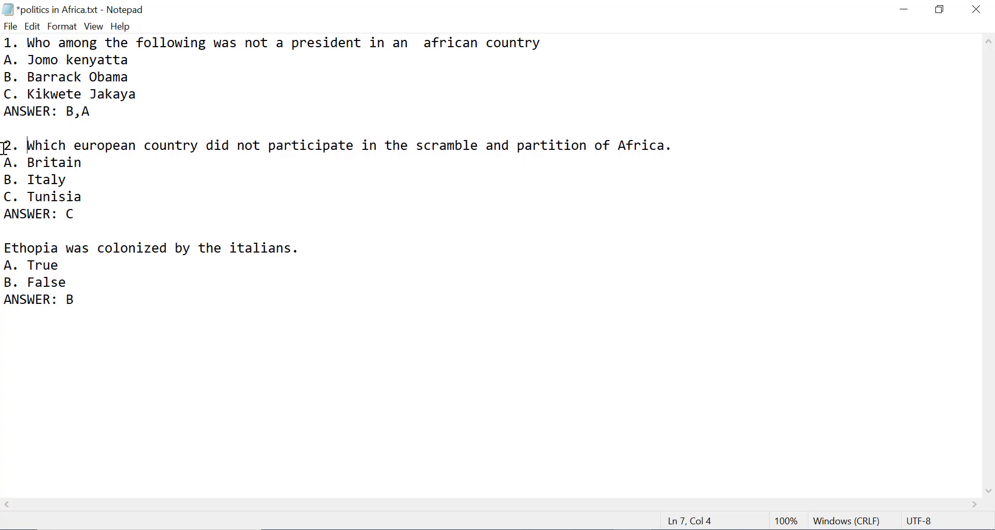
pyautogui.click(11, 140)
pyautogui.click(15, 127)
pyautogui.click(24, 163)
pyautogui.moveTo(43, 162); pyautogui.dragTo(72, 162)
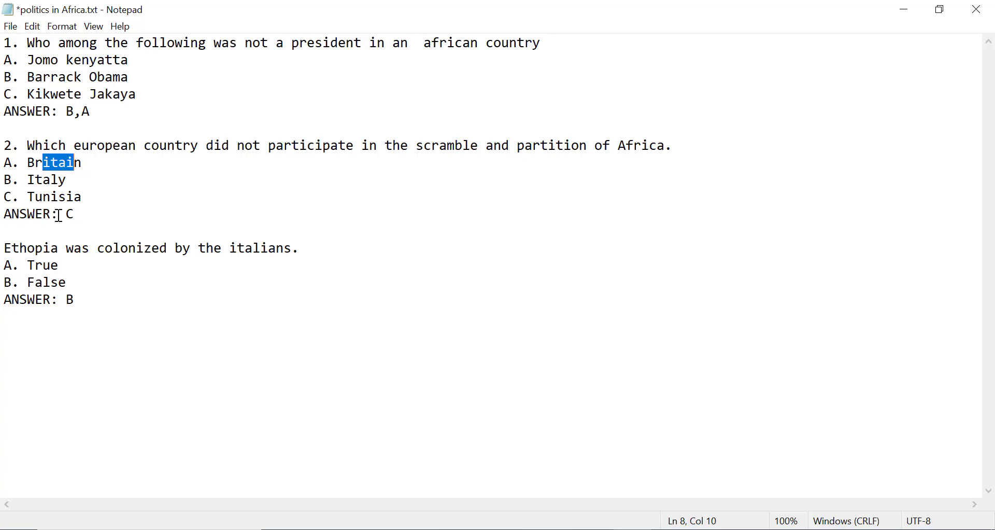
pyautogui.moveTo(66, 214); pyautogui.dragTo(72, 214)
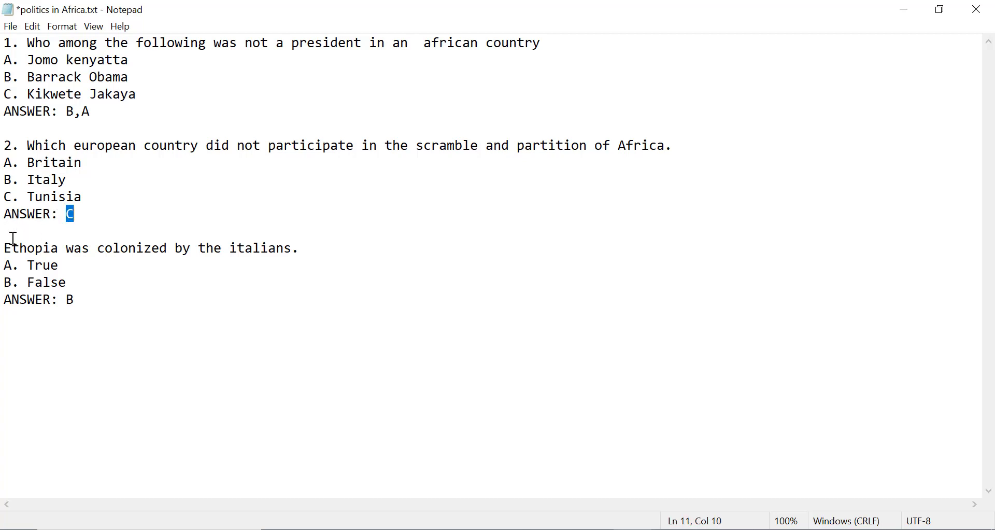
# Number the third question, about the colonization of Ethiopia, with "3." and save the text file.
pyautogui.click(5, 254)
pyautogui.write('3.')
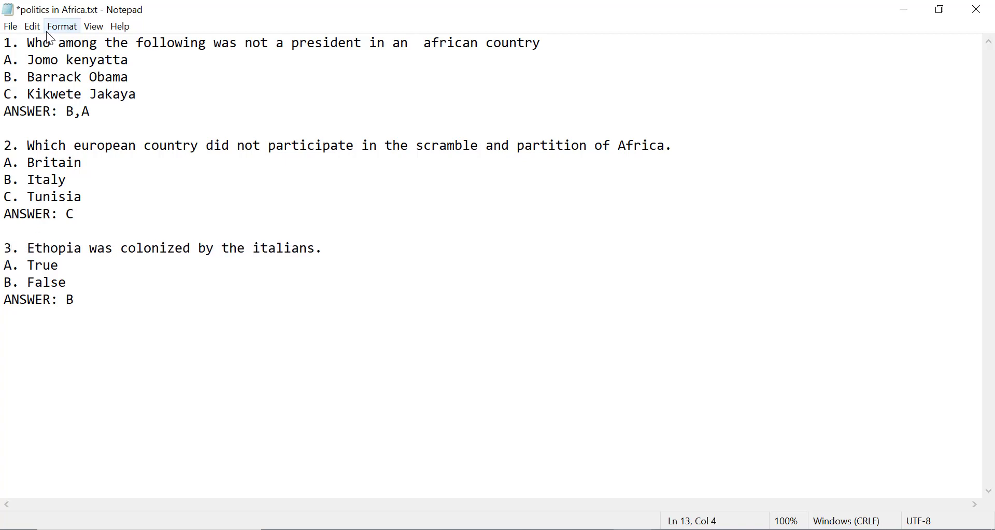
pyautogui.click(11, 27)
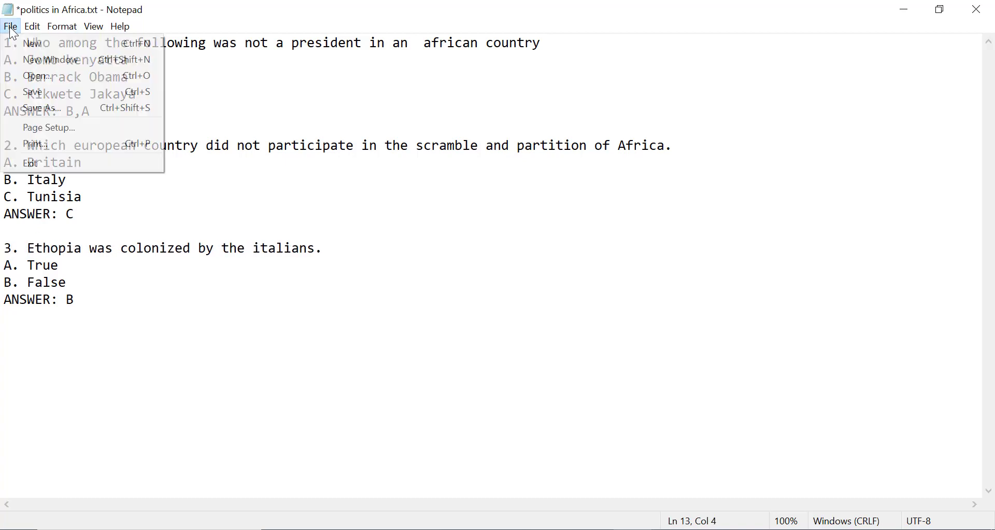
pyautogui.click(29, 87)
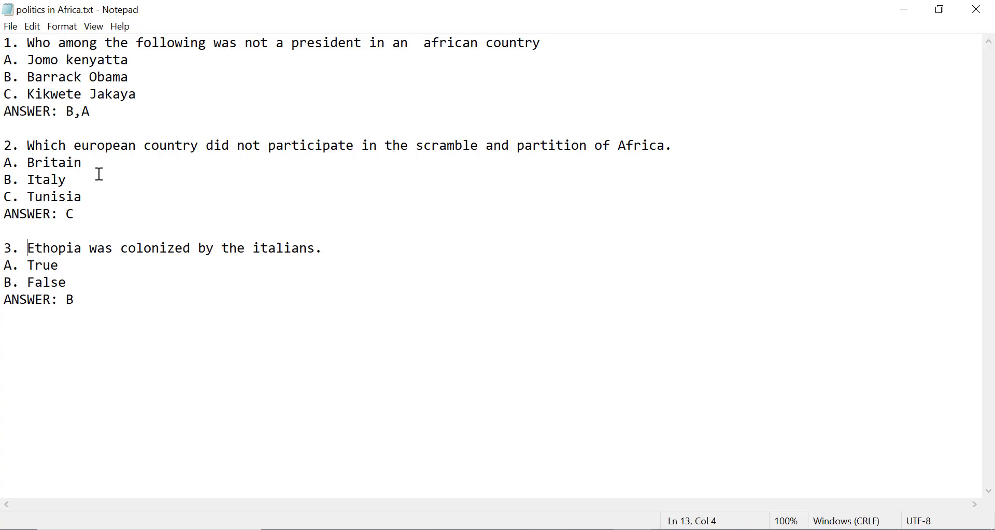
# Switch to the Course Template course in Chrome and open the question bank categories from its course administration.
pyautogui.click(486, 528)
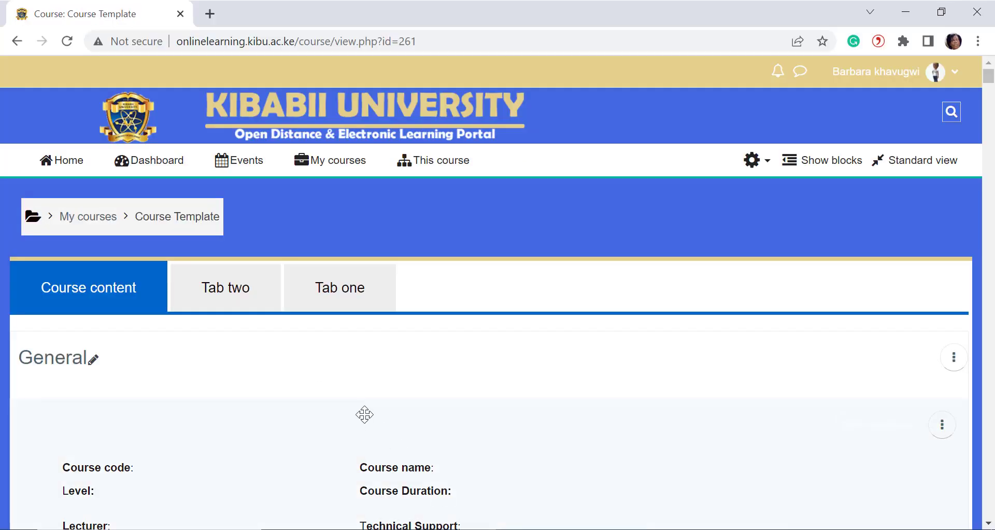
pyautogui.click(753, 167)
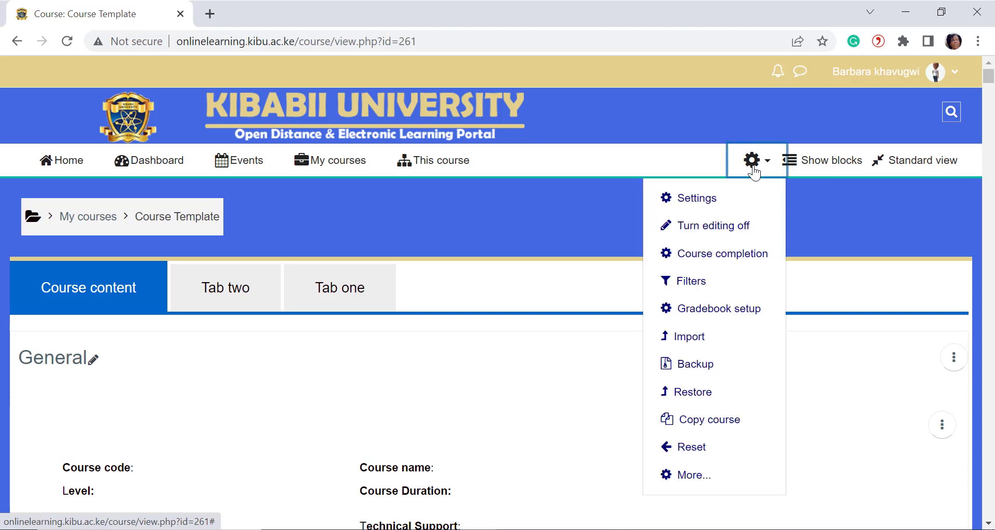
pyautogui.click(684, 478)
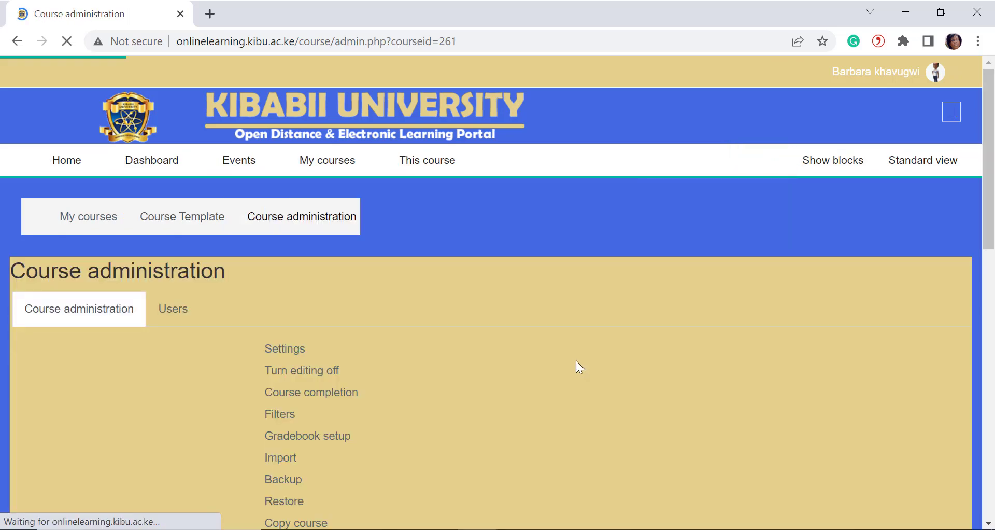
pyautogui.scroll(-4, 577, 357)
pyautogui.scroll(-7, 578, 358)
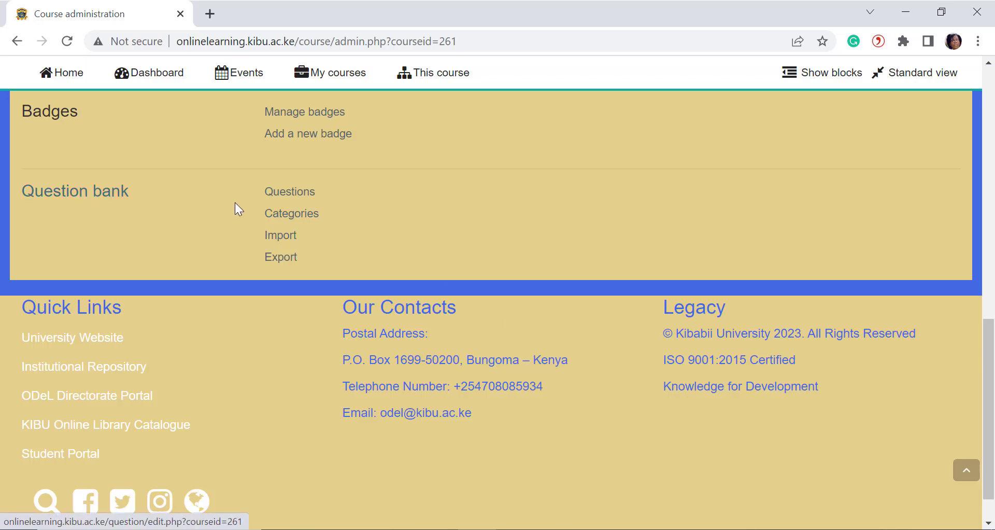
pyautogui.click(283, 215)
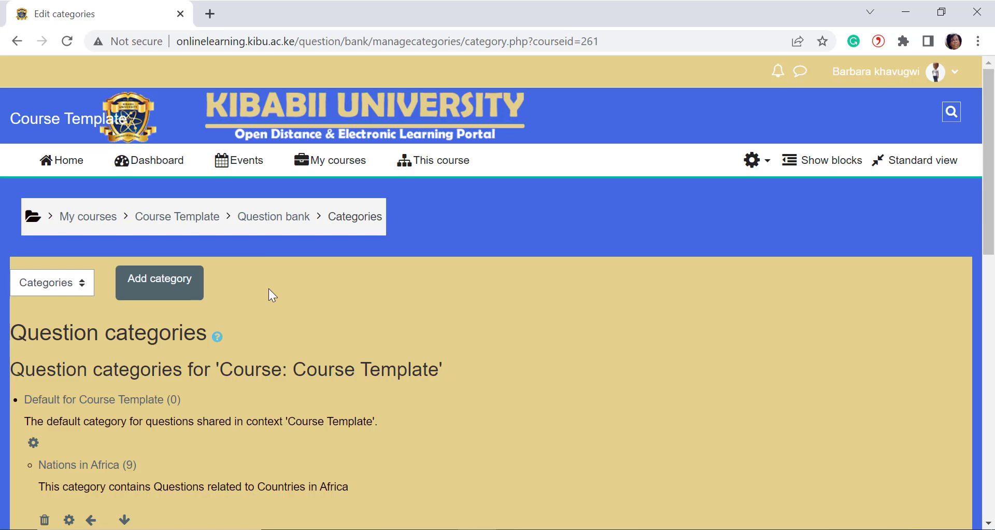
# Add a question category named "Test Category" under Default for Course Template.
pyautogui.click(163, 288)
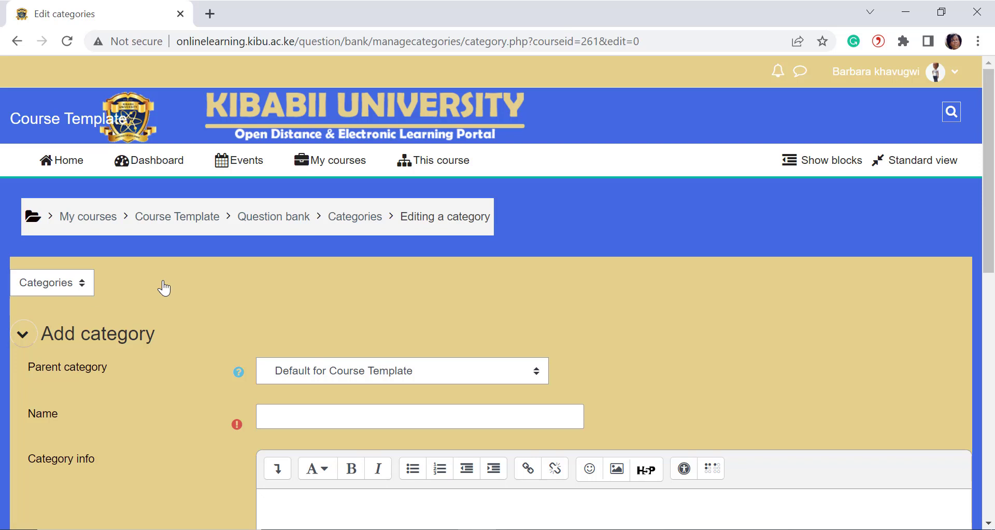
pyautogui.click(286, 414)
pyautogui.write('t')
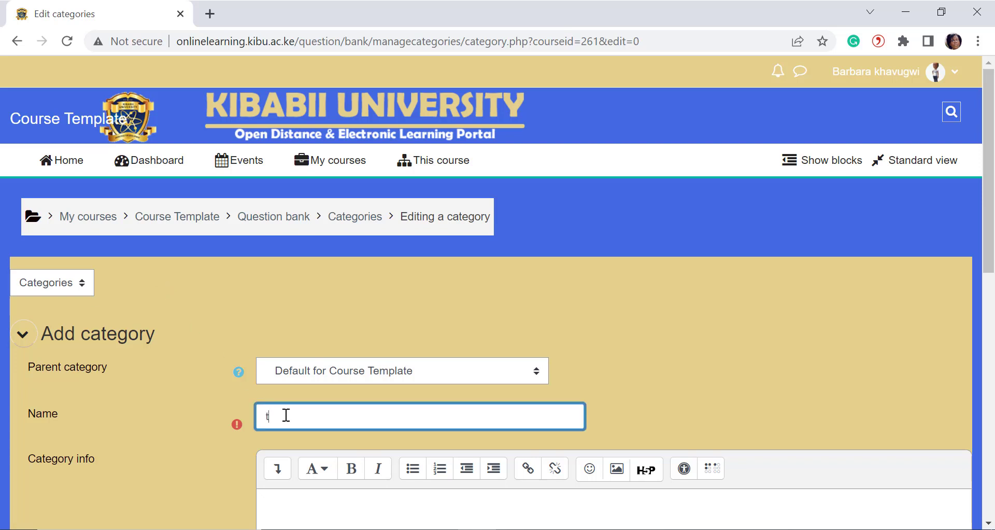
pyautogui.write('ES')
pyautogui.press('BackSpace')
pyautogui.press('BackSpace')
pyautogui.press('BackSpace')
pyautogui.write('Test Categor')
pyautogui.scroll(-7, 321, 314)
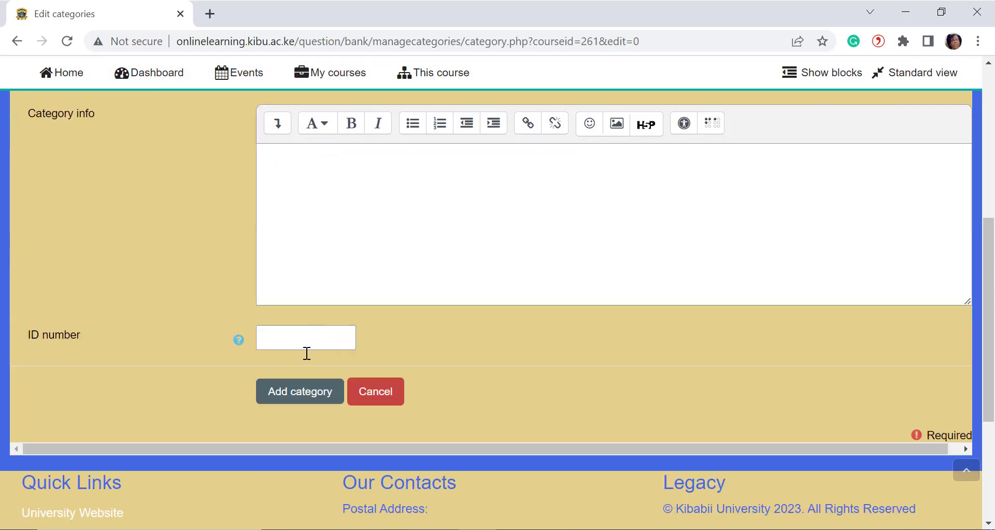
pyautogui.click(292, 400)
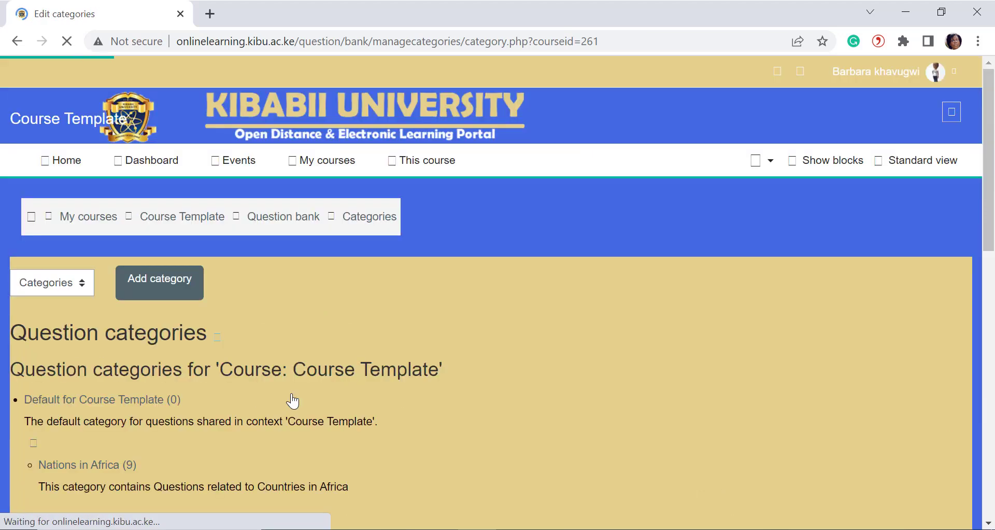
# Open the new, empty Test Category and go to its question import page.
pyautogui.scroll(-8, 300, 388)
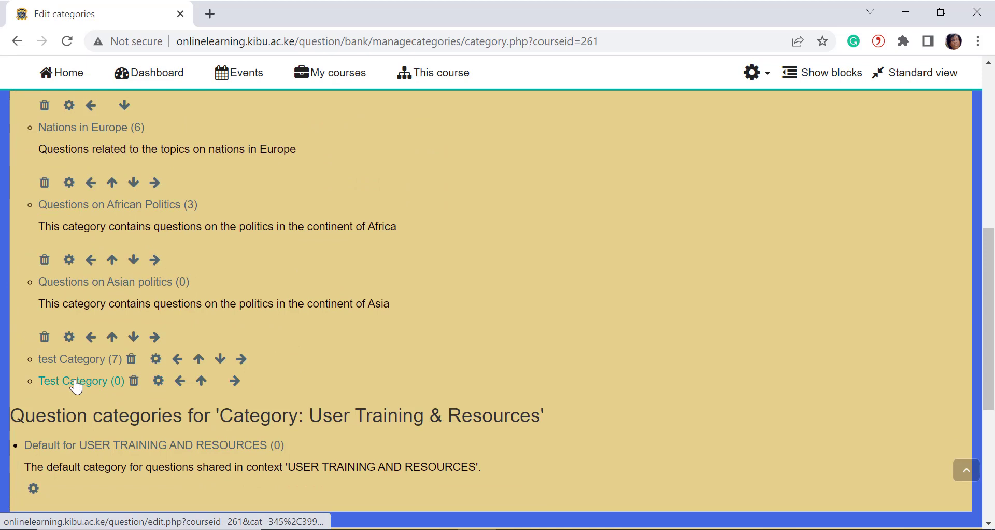
pyautogui.click(75, 383)
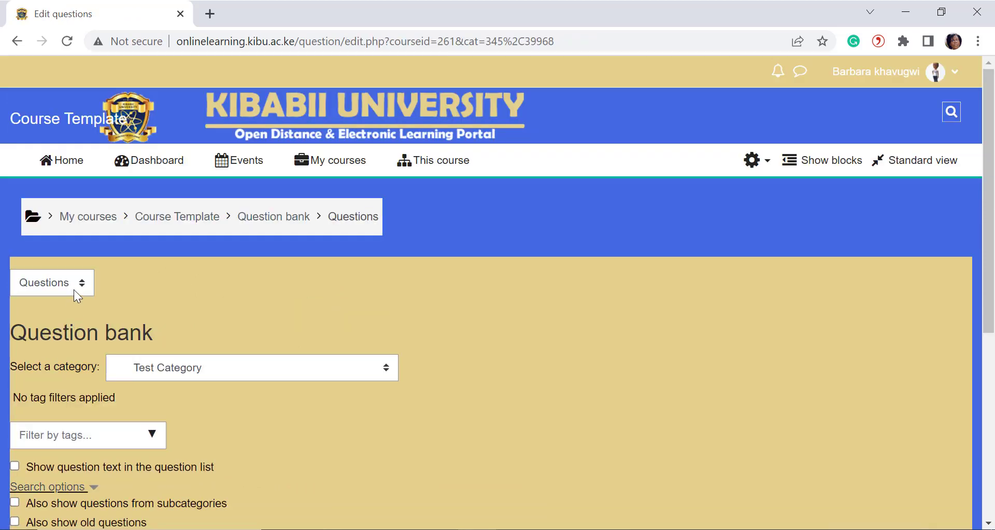
pyautogui.click(73, 286)
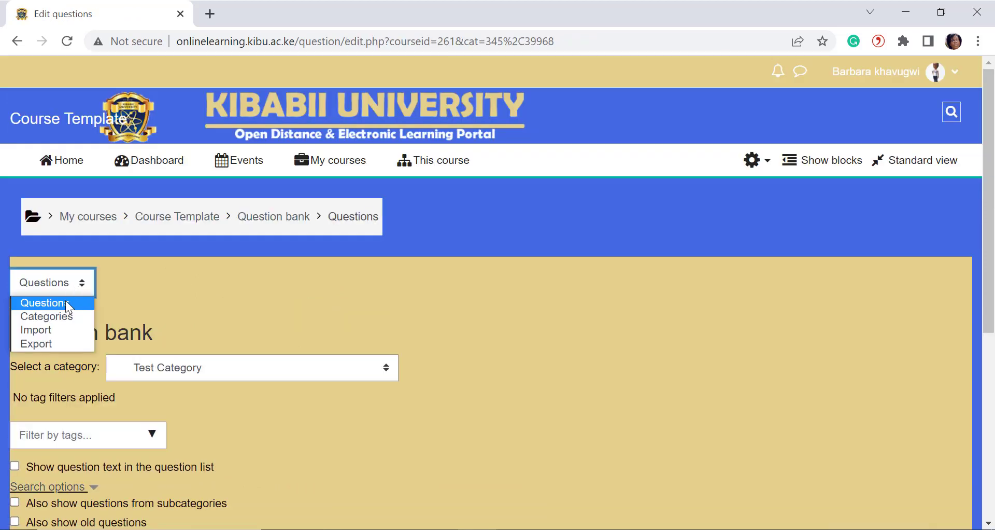
pyautogui.click(35, 330)
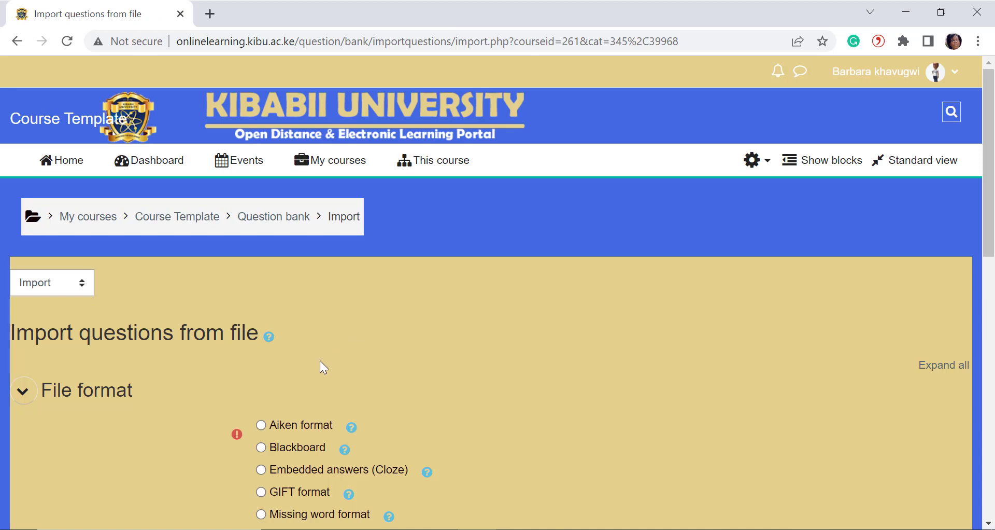
# Configure the question import with Aiken format, Stop on error set to No, and Get category from file turned off.
pyautogui.scroll(-2, 311, 342)
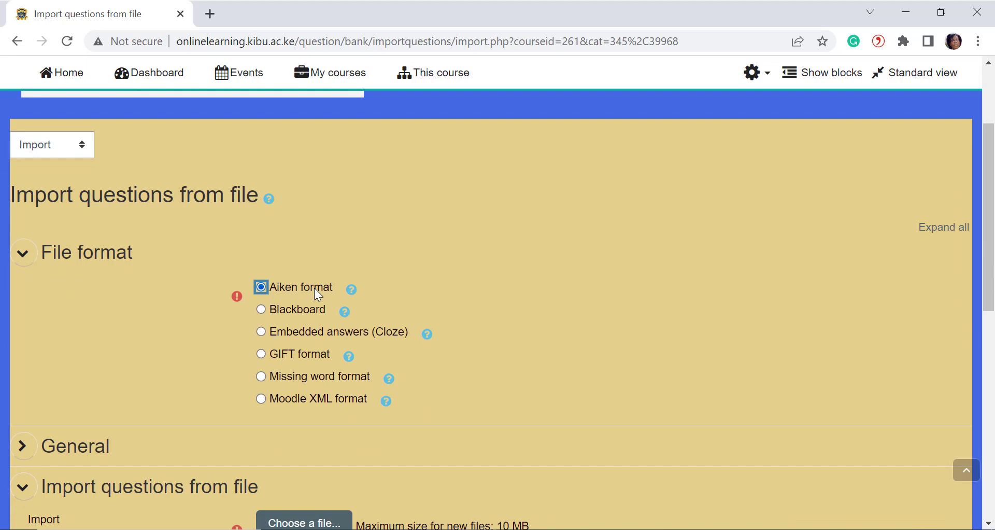
pyautogui.scroll(-3, 326, 295)
pyautogui.click(23, 241)
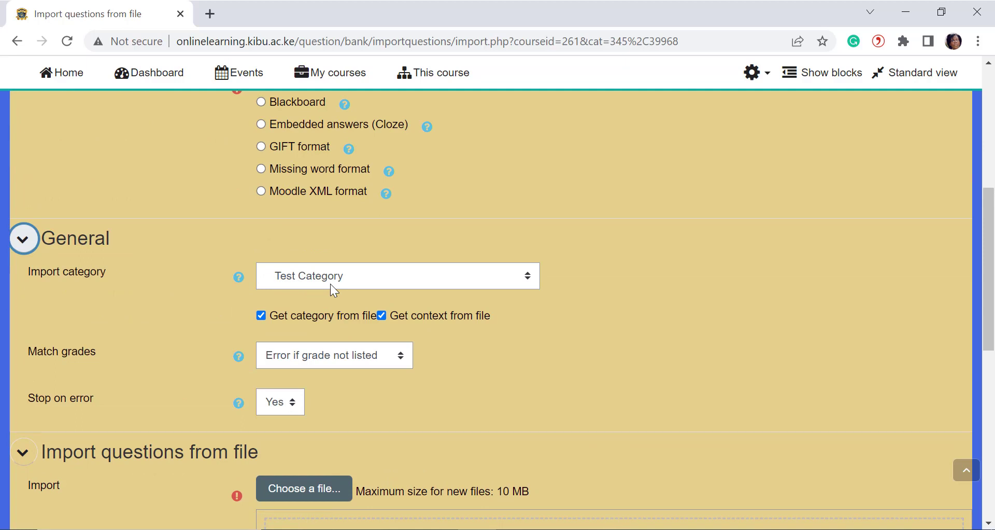
pyautogui.click(270, 410)
pyautogui.click(270, 423)
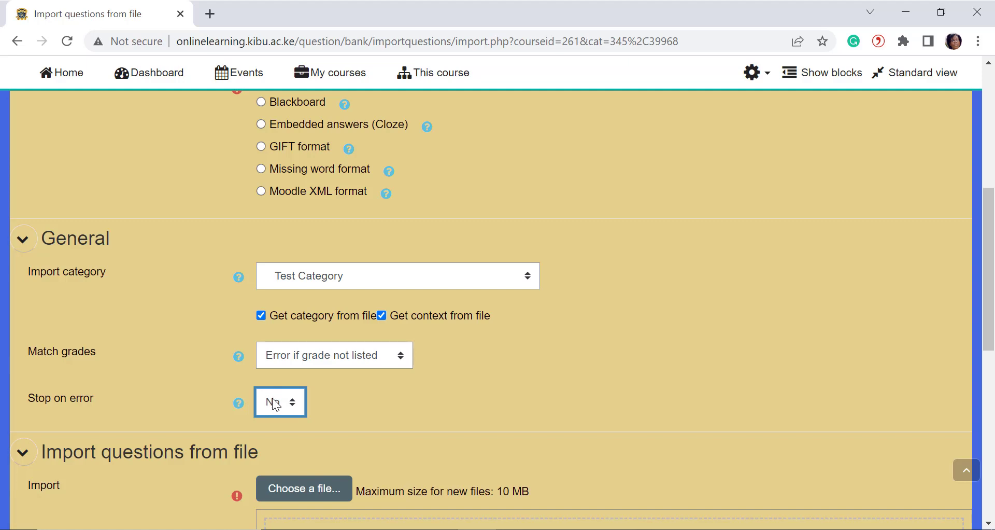
pyautogui.click(261, 315)
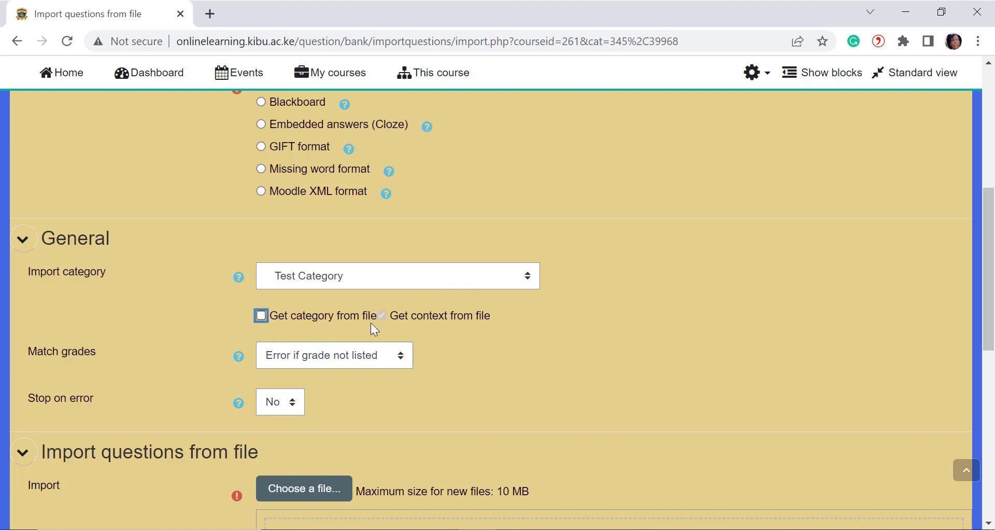
# Upload "politics in Africa.txt" from Downloads as the question import file.
pyautogui.scroll(-4, 384, 329)
pyautogui.click(315, 287)
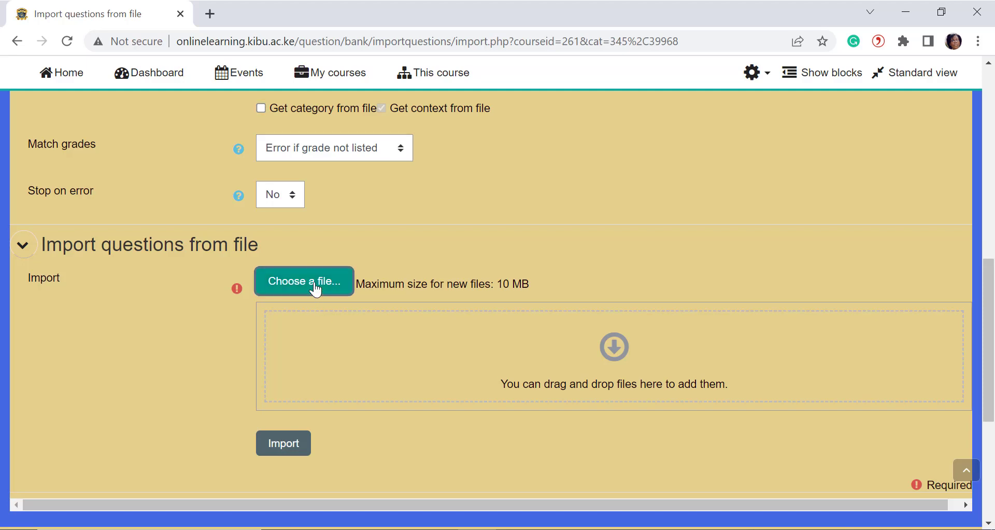
pyautogui.click(382, 240)
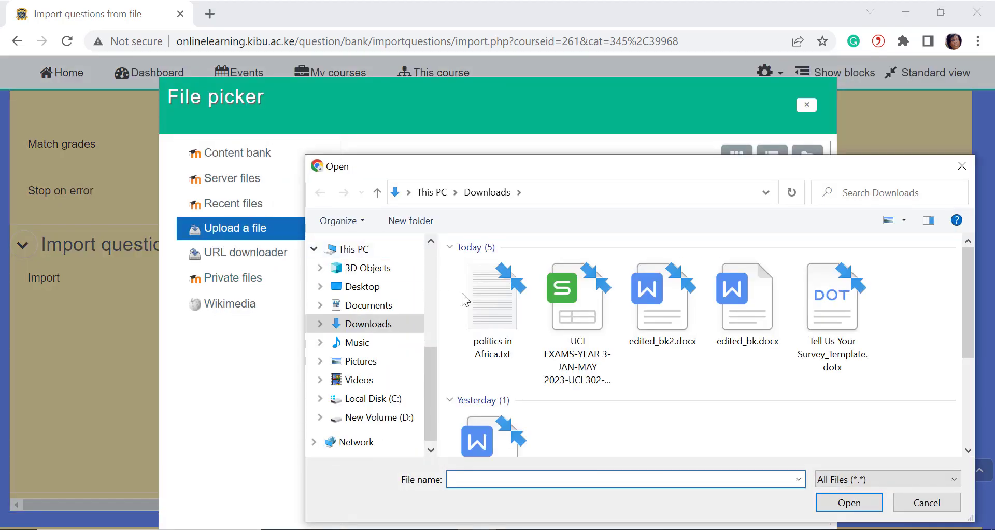
pyautogui.click(498, 320)
pyautogui.click(849, 502)
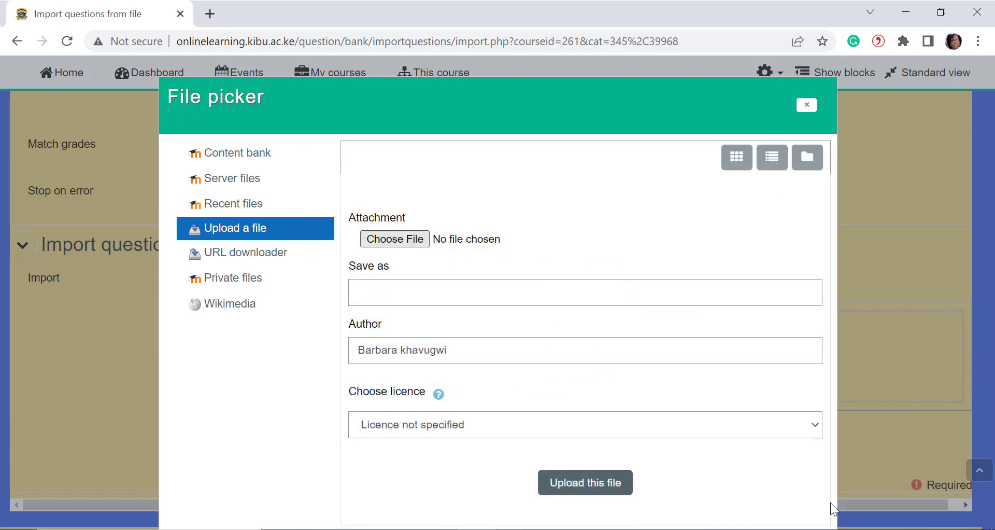
pyautogui.click(603, 479)
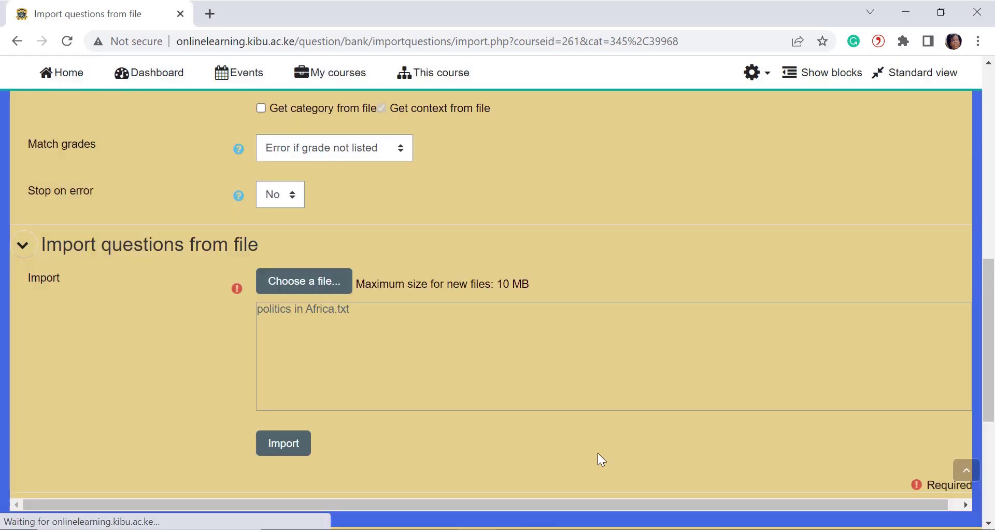
# Import the questions from the uploaded file and continue to the Test Category question list.
pyautogui.click(282, 443)
pyautogui.scroll(-3, 242, 325)
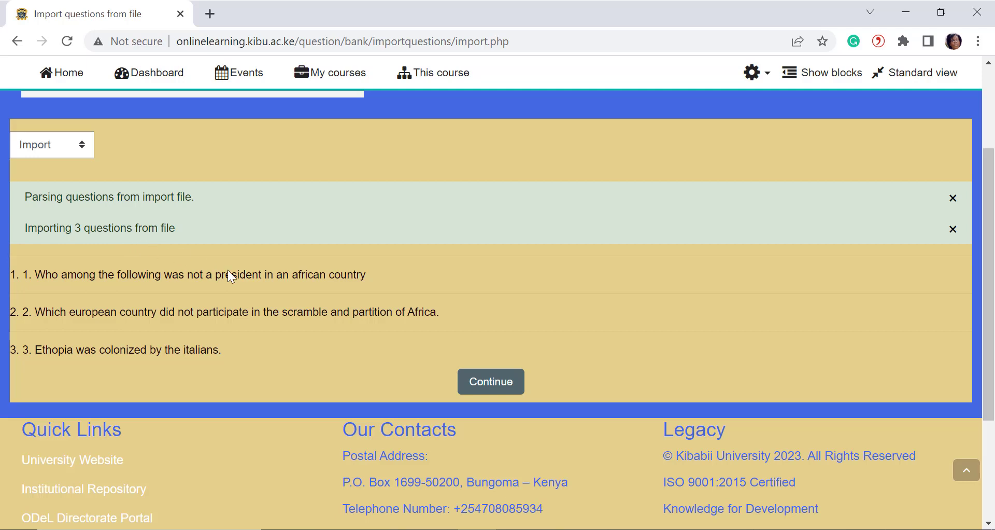
pyautogui.click(492, 382)
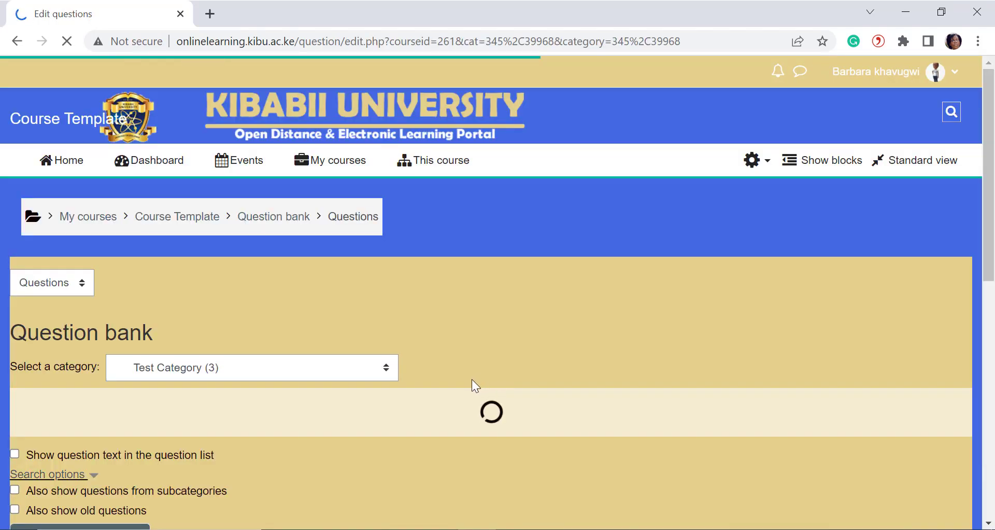
# Check the imported questions in Test Category and open the first one, about African presidents, for editing.
pyautogui.scroll(-7, 472, 378)
pyautogui.scroll(4, 471, 380)
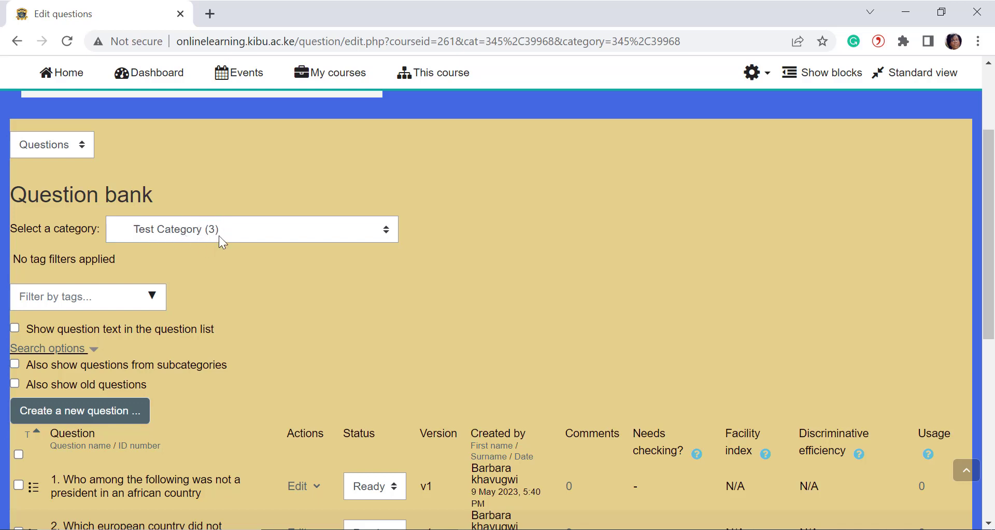
pyautogui.scroll(-4, 260, 305)
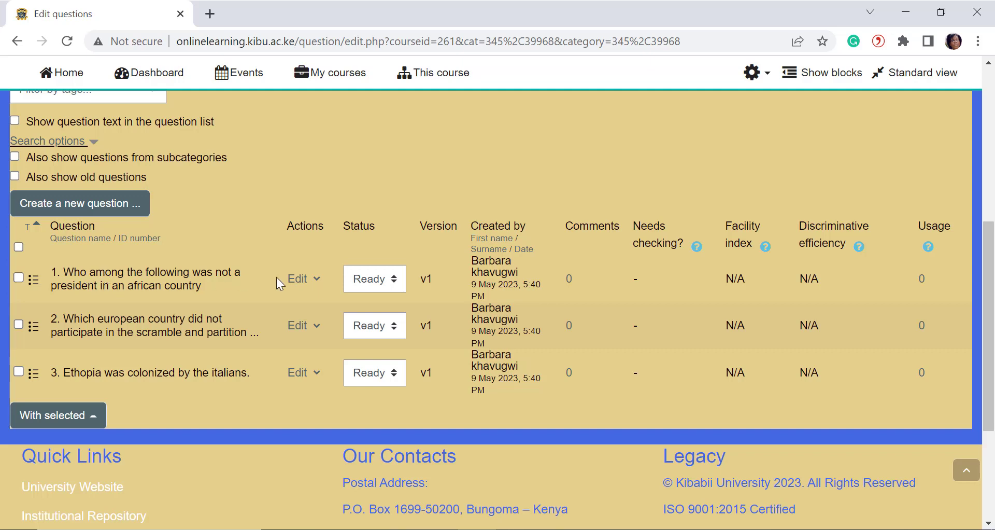
pyautogui.click(304, 281)
pyautogui.click(238, 289)
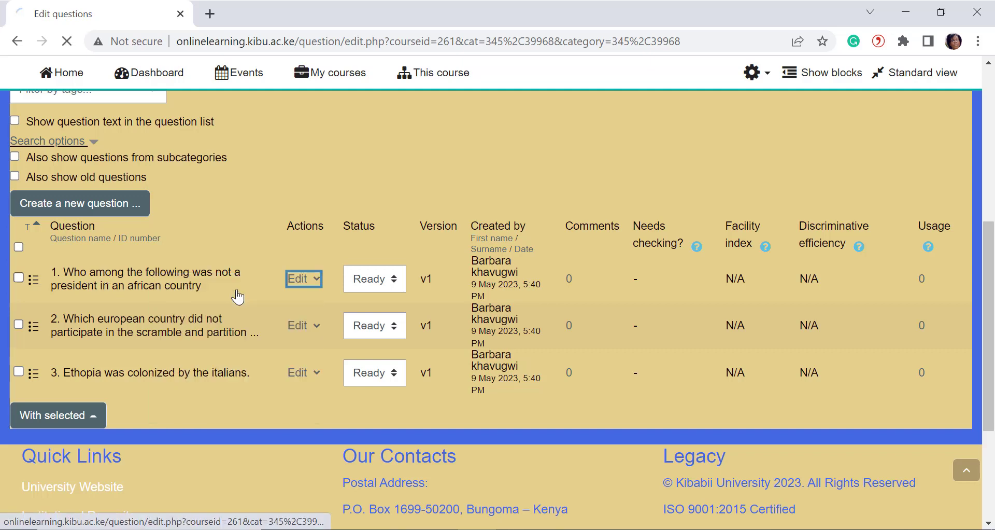
# Review the first question's text, settings and answer choices with their grades, and save the question.
pyautogui.scroll(-3, 359, 335)
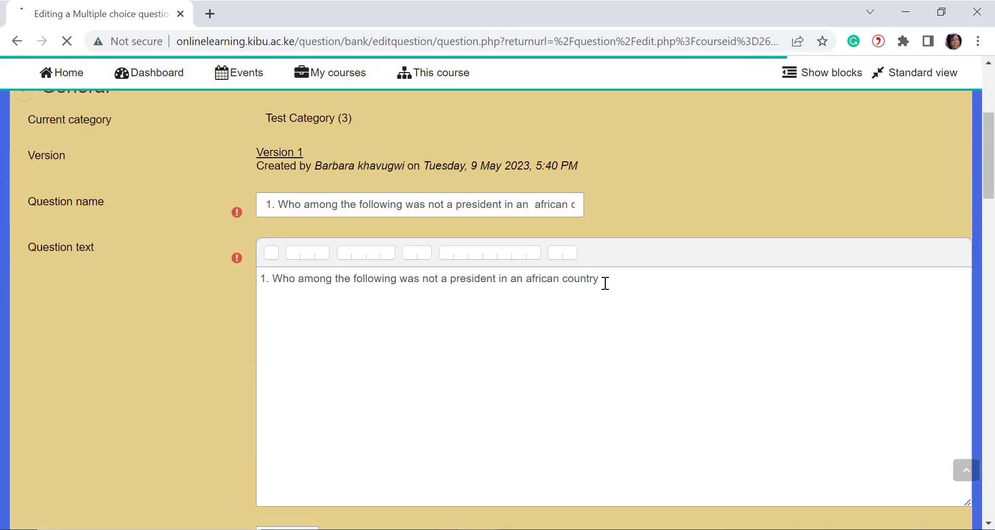
pyautogui.click(605, 283)
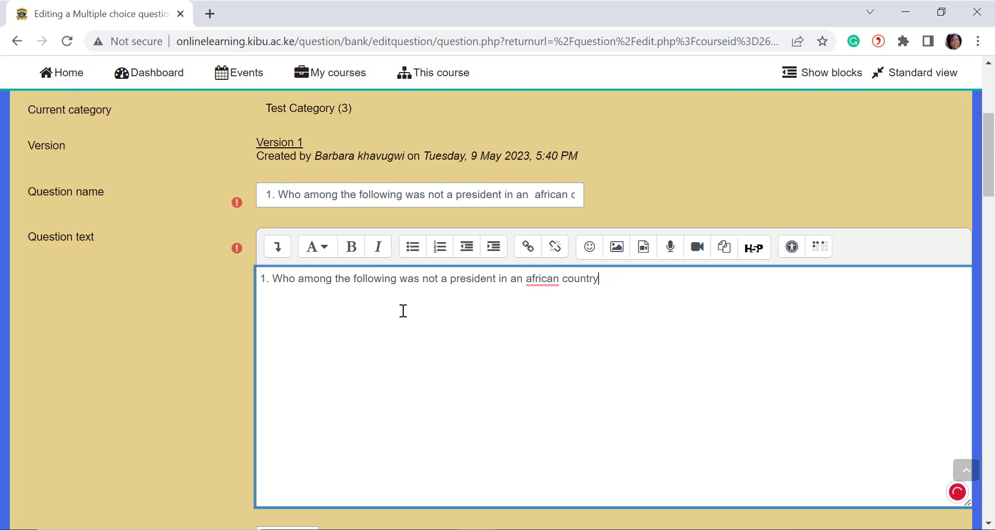
pyautogui.scroll(-8, 372, 316)
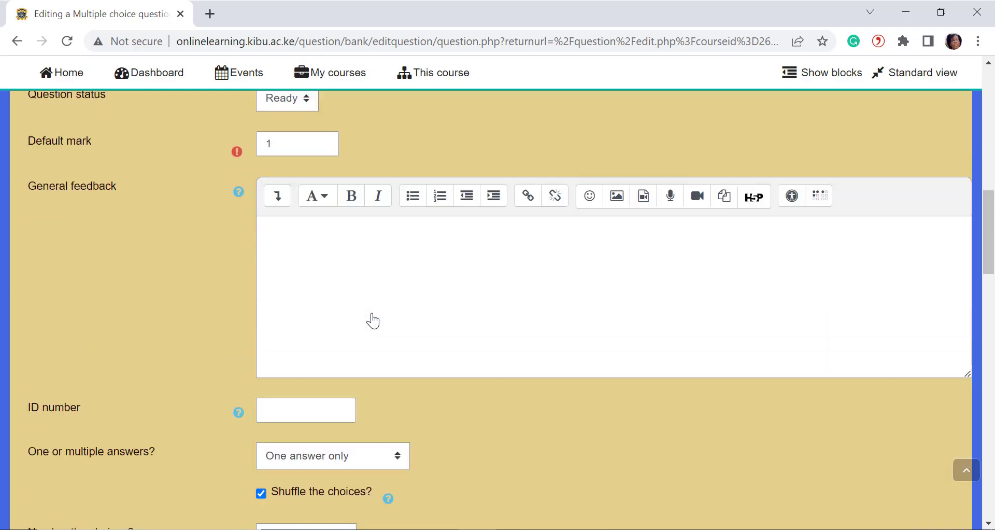
pyautogui.scroll(-9, 373, 321)
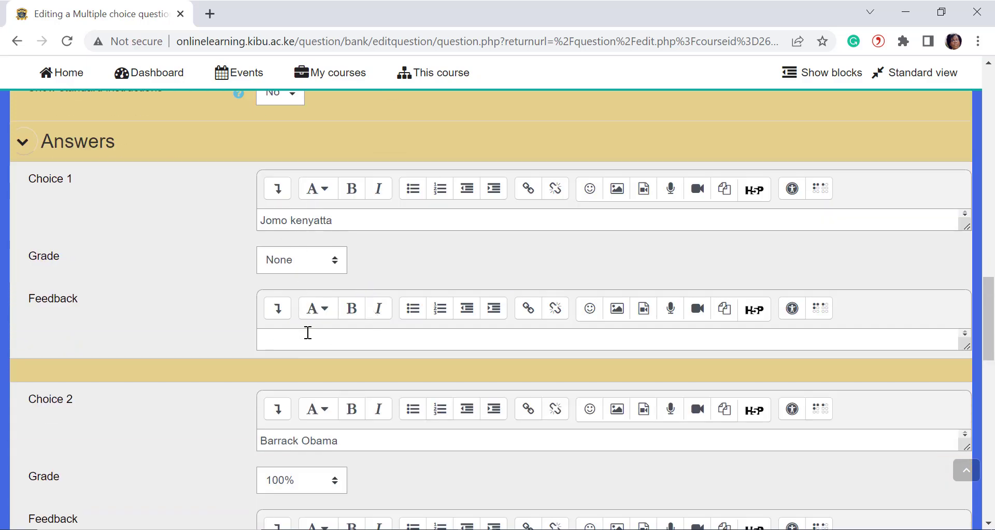
pyautogui.scroll(-10, 306, 365)
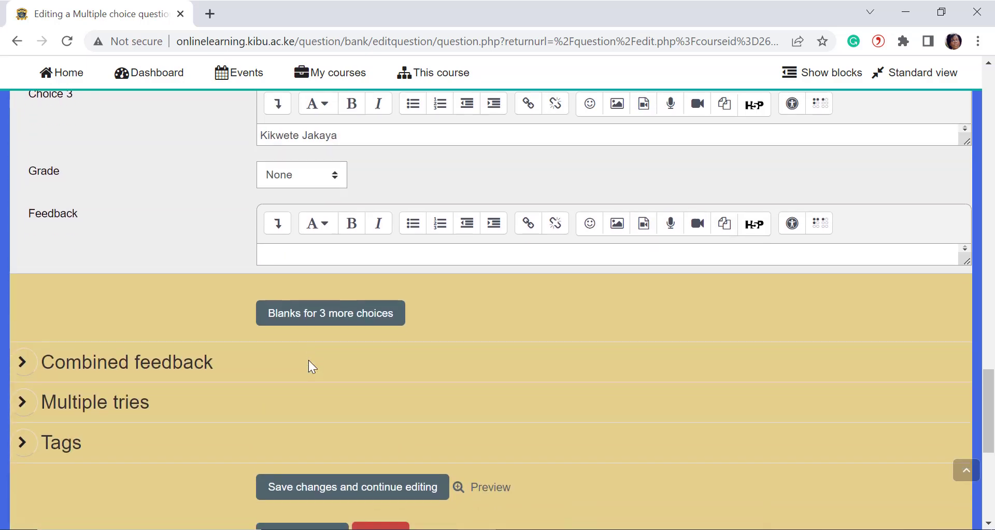
pyautogui.scroll(-4, 309, 360)
pyautogui.click(312, 336)
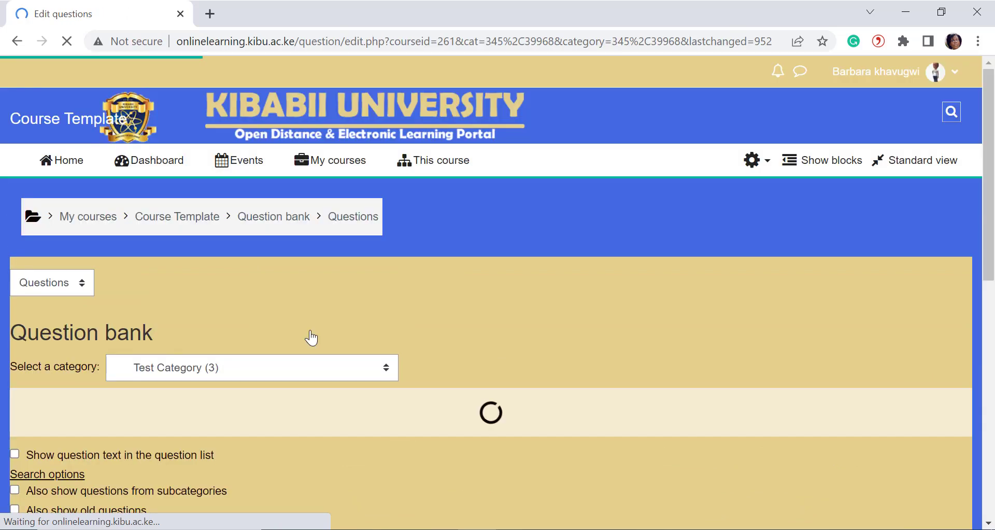
# Start a new question of the Matching type in Test Category.
pyautogui.scroll(-4, 215, 219)
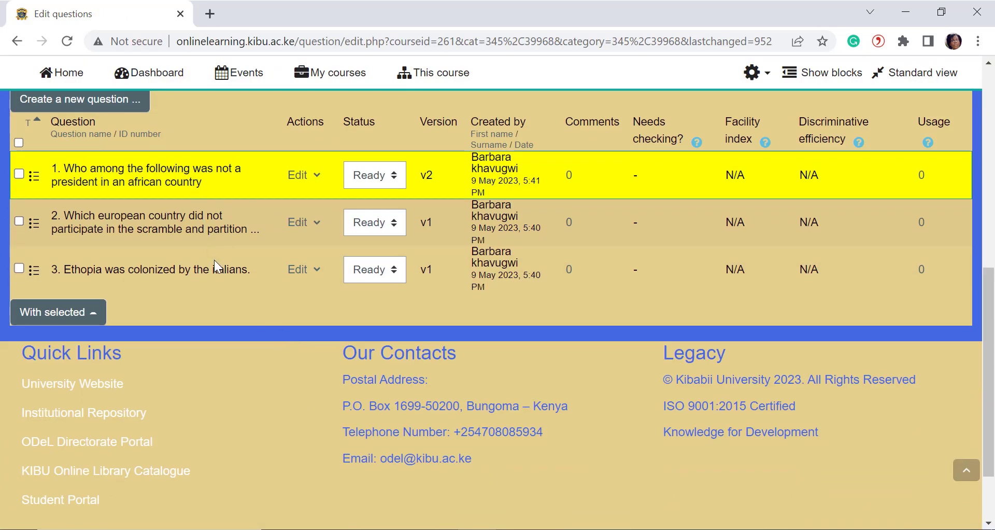
pyautogui.scroll(2, 216, 258)
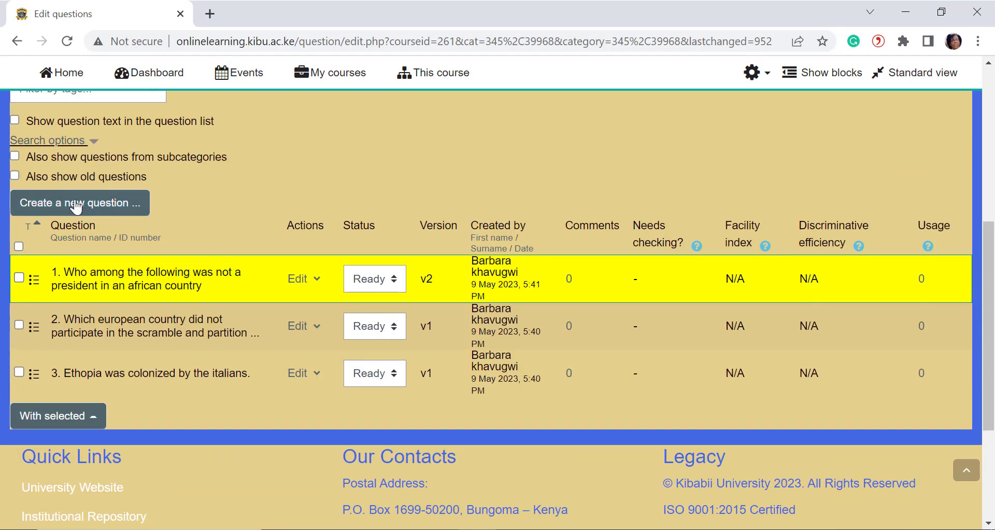
pyautogui.scroll(2, 129, 281)
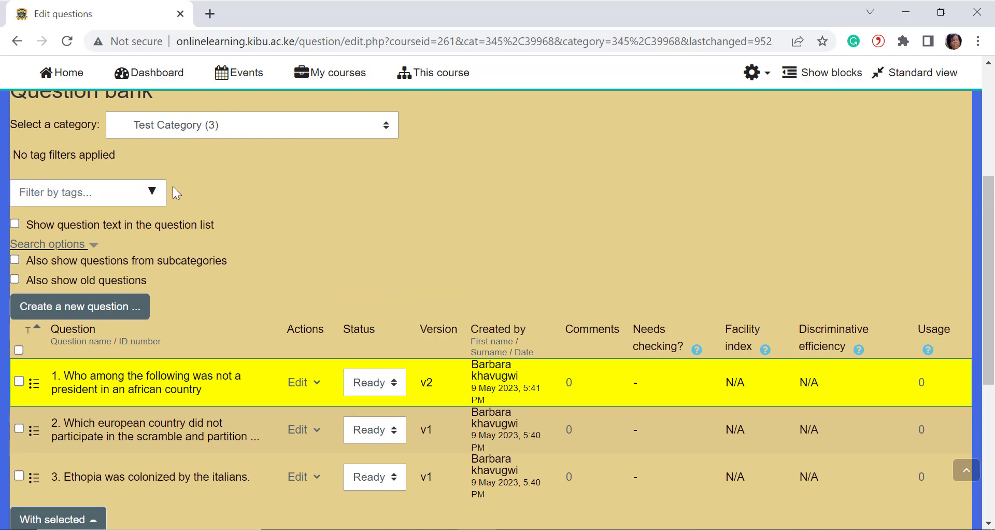
pyautogui.click(77, 310)
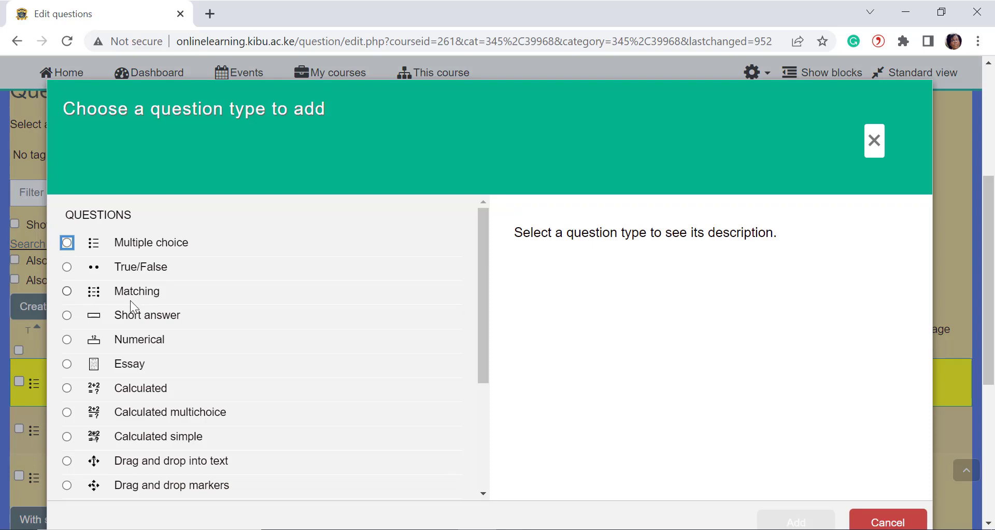
pyautogui.click(68, 291)
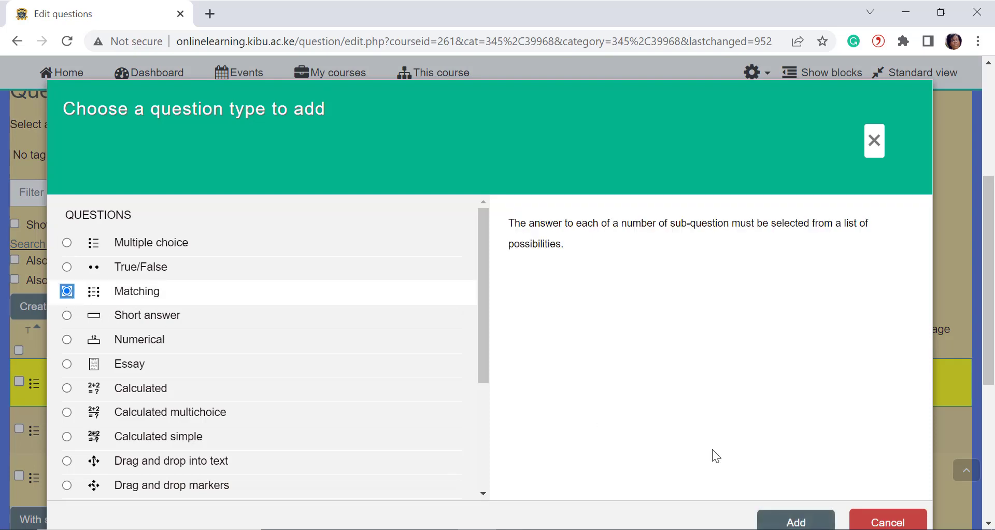
pyautogui.scroll(-2, 290, 285)
pyautogui.scroll(2, 155, 238)
pyautogui.scroll(-2, 689, 389)
pyautogui.click(798, 419)
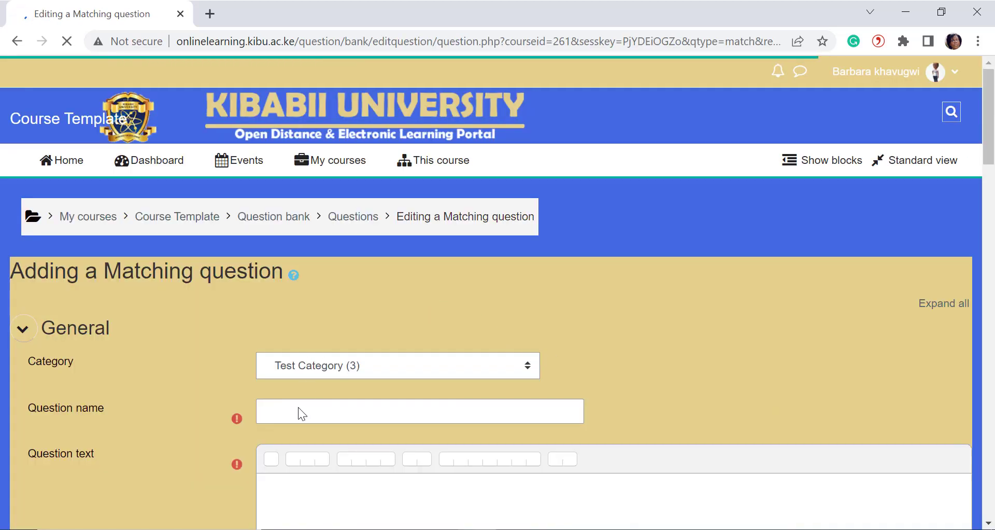
# Name the matching question "Countries and thier Capital Cities".
pyautogui.click(299, 409)
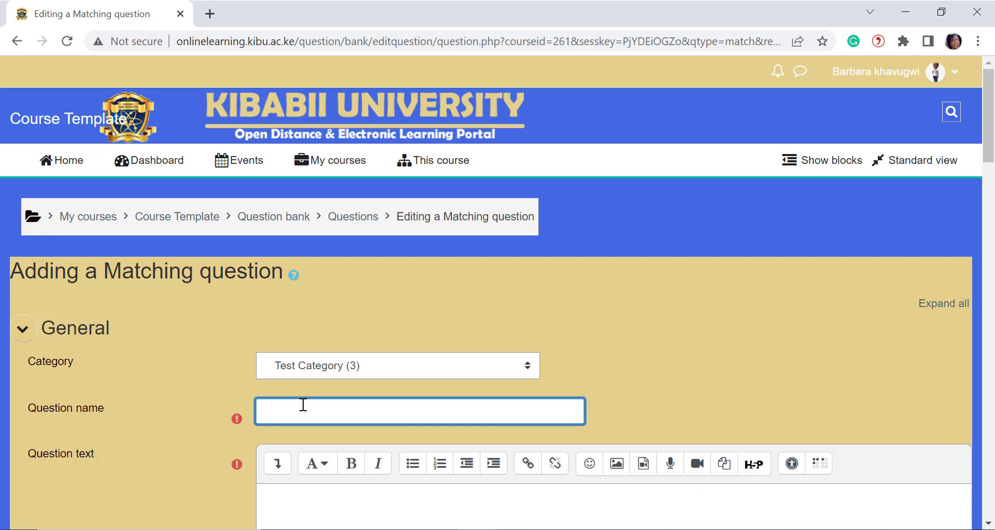
pyautogui.write('Countries and thier Capit')
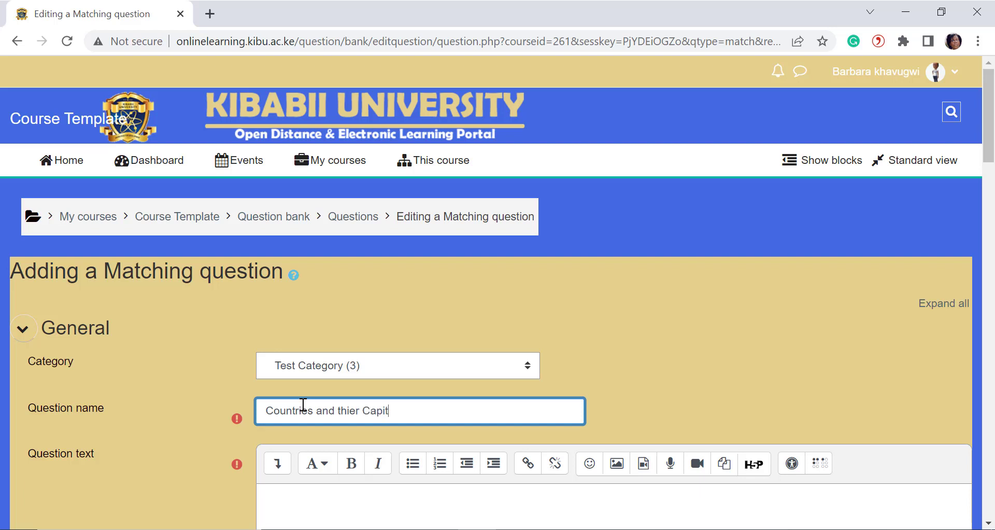
pyautogui.write('al Cities')
# Enter the question text "Match each of the country to its capital city".
pyautogui.scroll(-4, 420, 328)
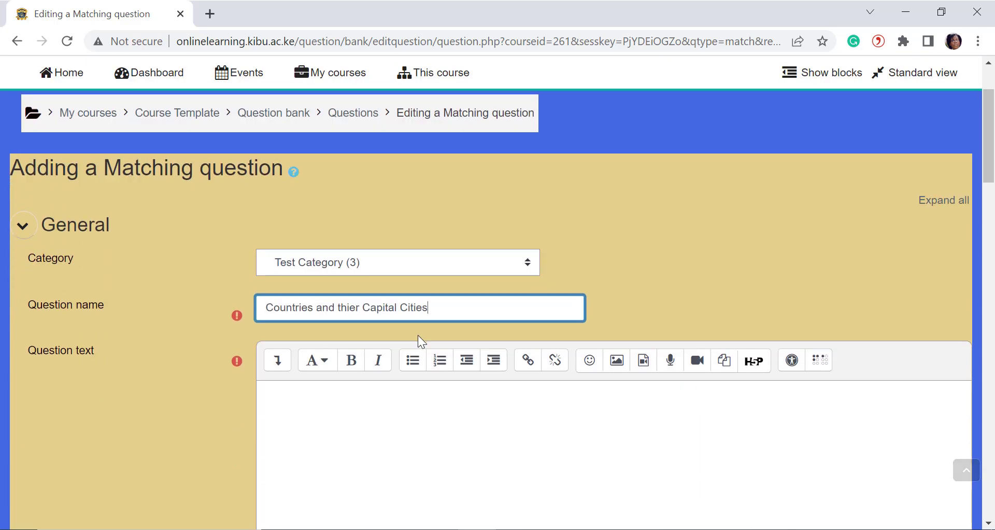
pyautogui.click(320, 297)
pyautogui.write('Mat')
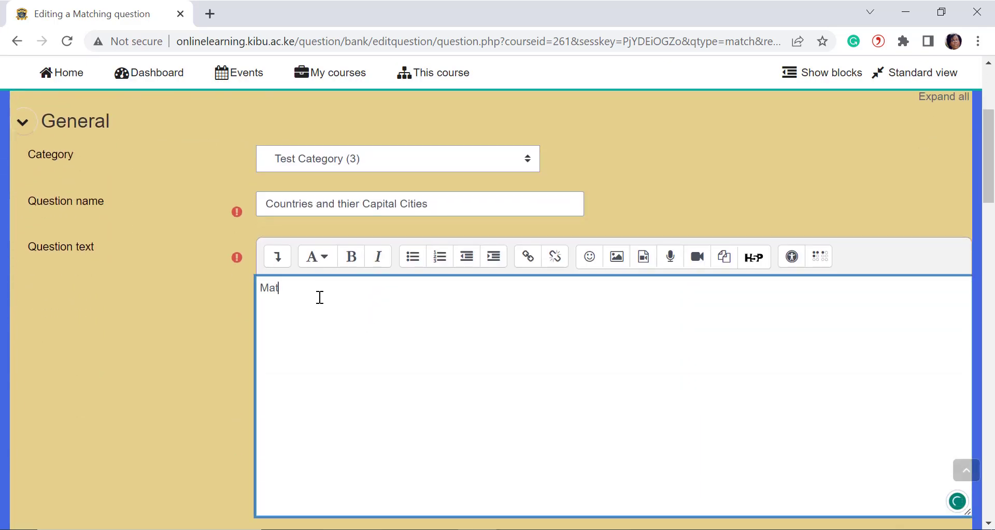
pyautogui.write('ch each of the country to it')
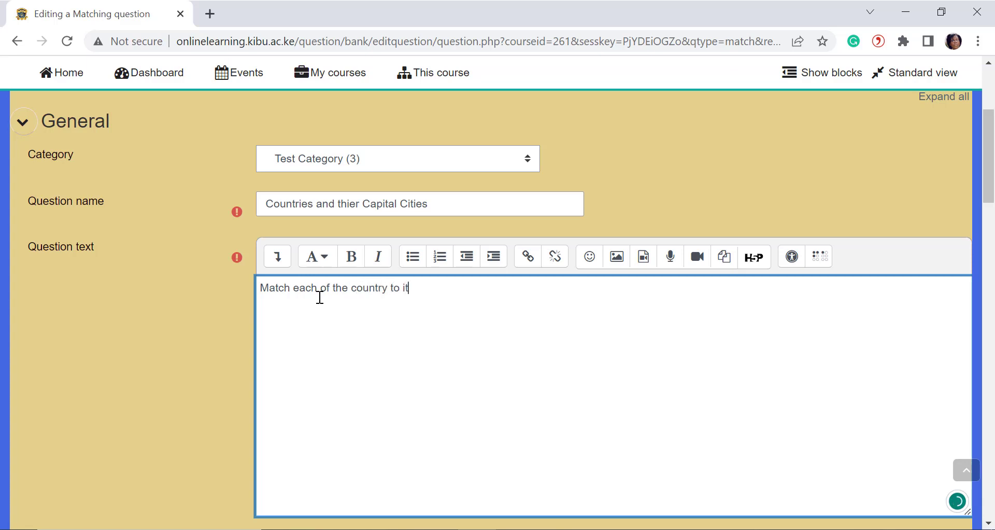
pyautogui.write('s capital city')
# Fill in Question 1 of the matching pairs with Kenya and the answer Nairobi.
pyautogui.scroll(-15, 335, 351)
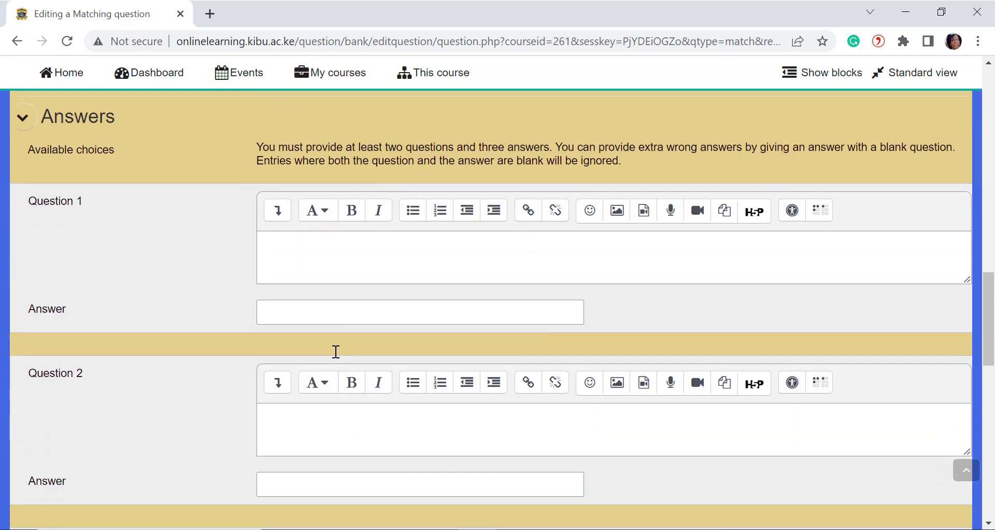
pyautogui.scroll(2, 335, 351)
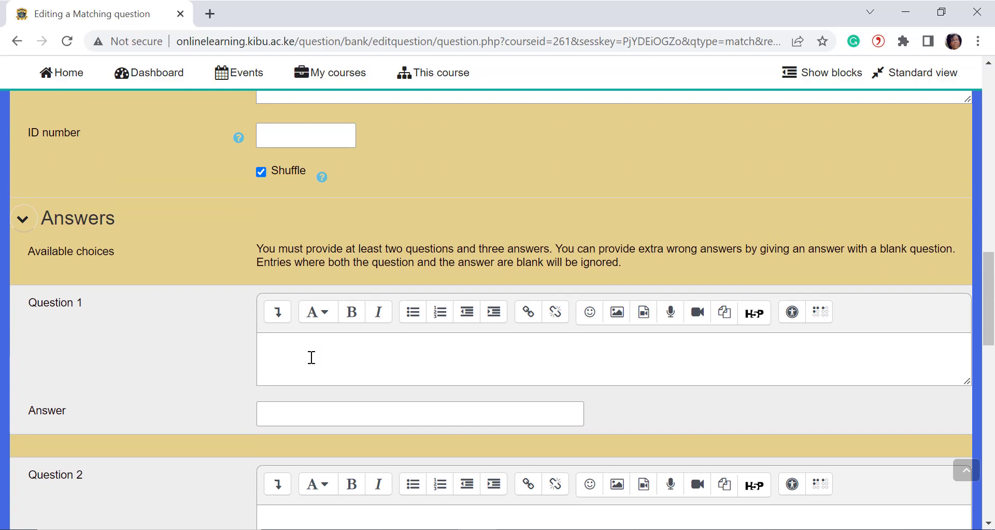
pyautogui.click(311, 357)
pyautogui.write('Keny')
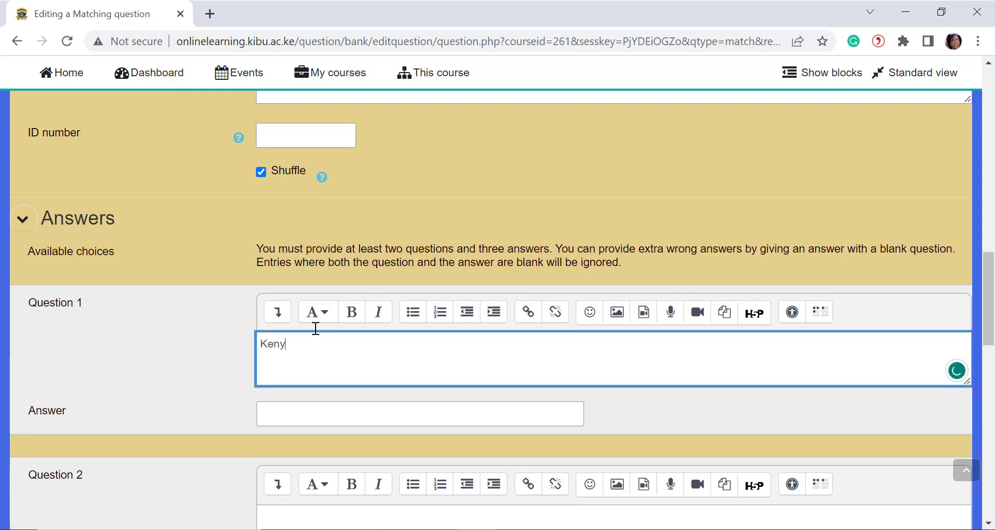
pyautogui.write('a')
pyautogui.click(332, 410)
pyautogui.write('N')
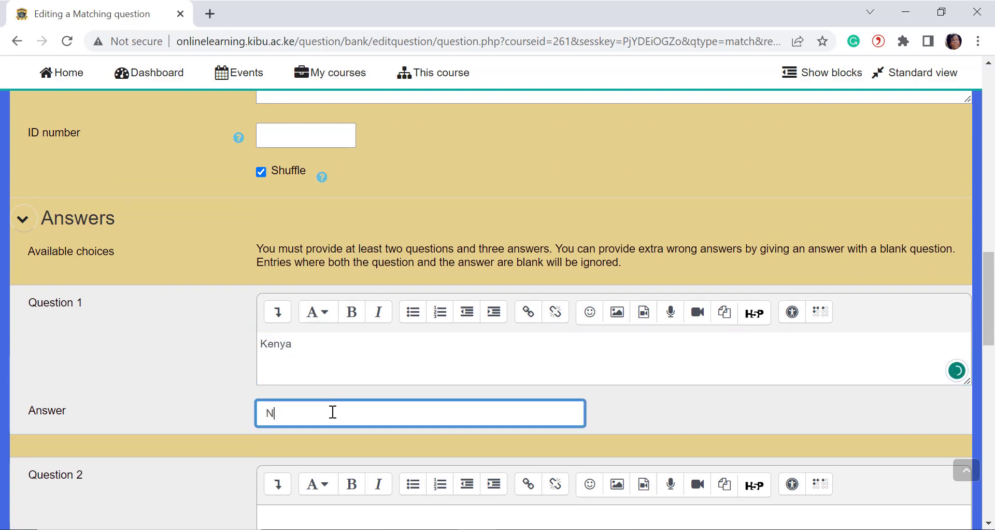
pyautogui.write('airobi')
# Fill in Question 2 of the matching pairs with Uganda and the answer Kampala.
pyautogui.scroll(-4, 388, 262)
pyautogui.click(332, 315)
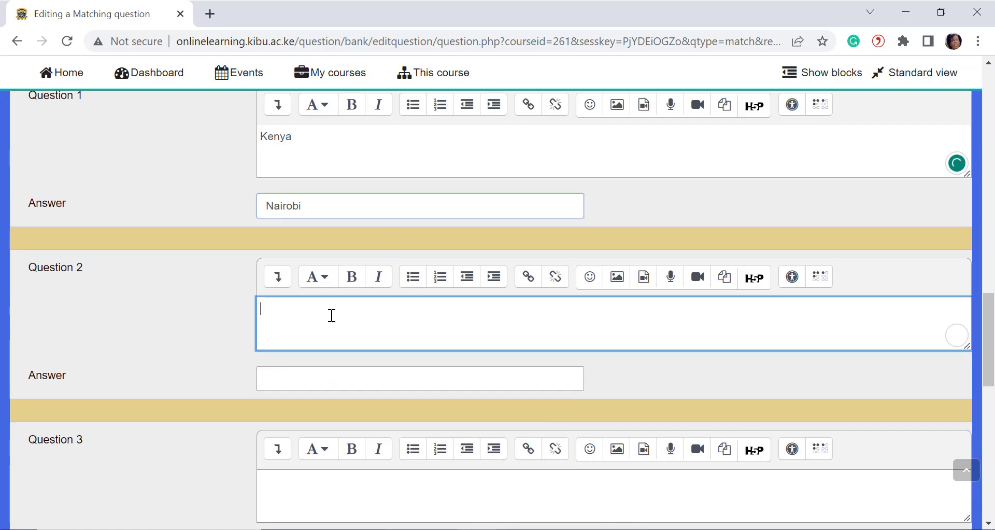
pyautogui.write('Uganda')
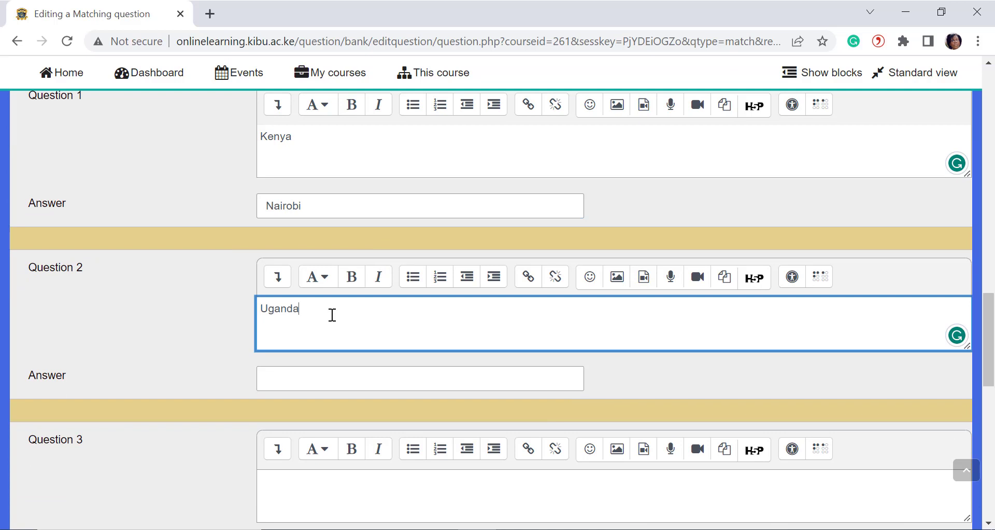
pyautogui.click(301, 372)
pyautogui.write('K')
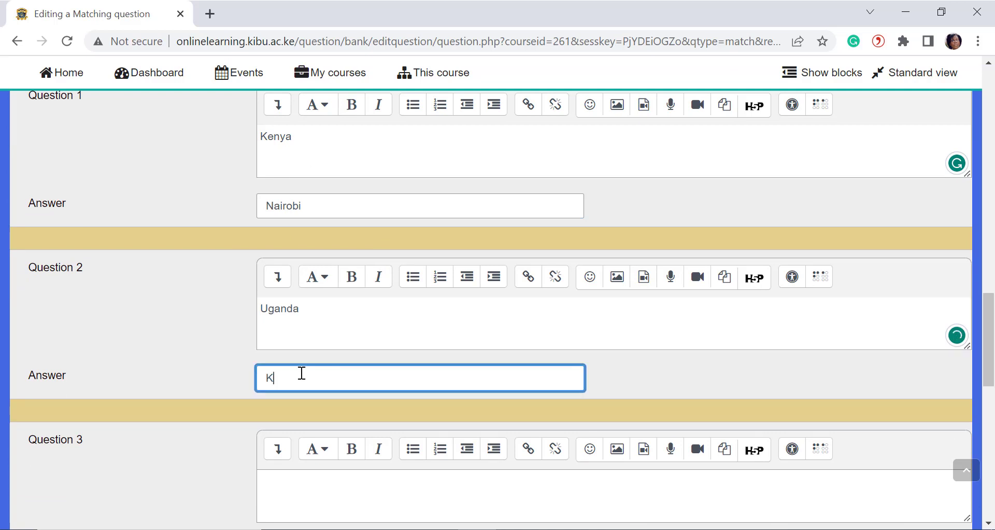
pyautogui.write('ampala')
# Fill in Question 3 of the matching pairs with Ghana and the answer Accra.
pyautogui.scroll(-2, 306, 289)
pyautogui.click(290, 390)
pyautogui.write('G')
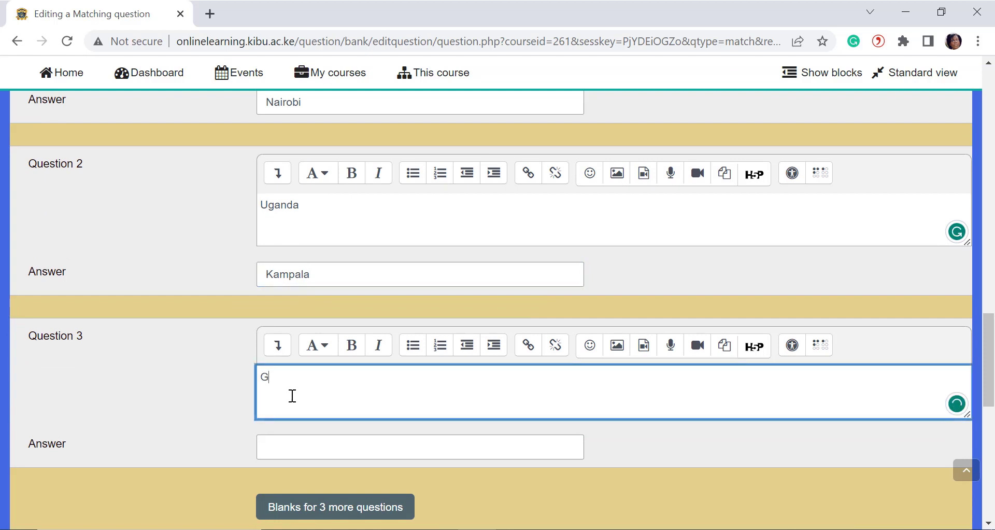
pyautogui.write('hana')
pyautogui.click(335, 447)
pyautogui.write('Accra')
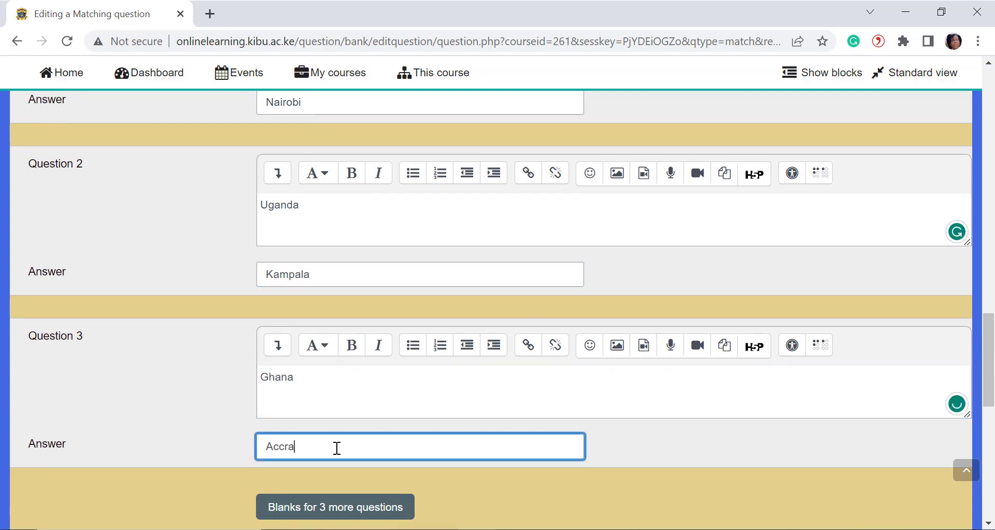
# Add blanks for 3 more questions and fill in Question 4 with Ethopia and the placeholder answer "zzzz".
pyautogui.scroll(-4, 365, 433)
pyautogui.click(356, 311)
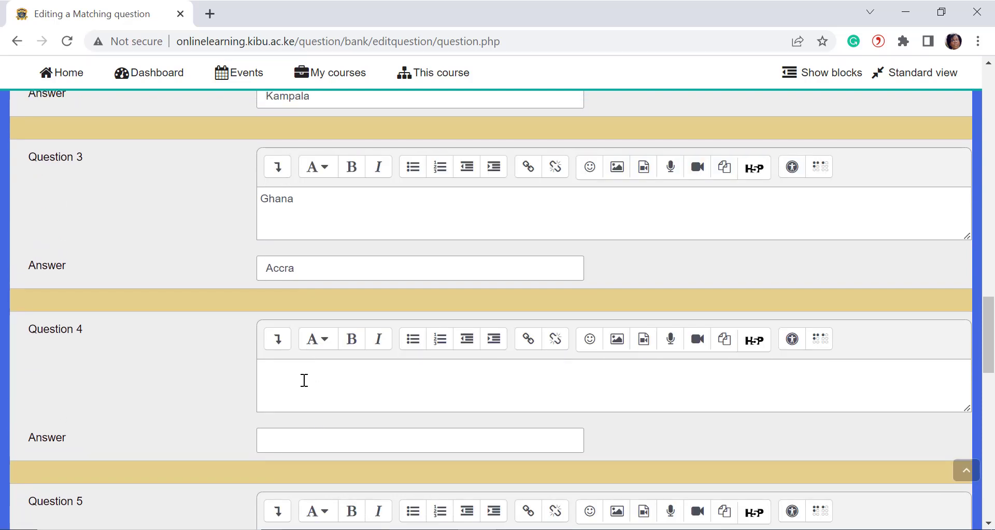
pyautogui.click(306, 374)
pyautogui.write('E')
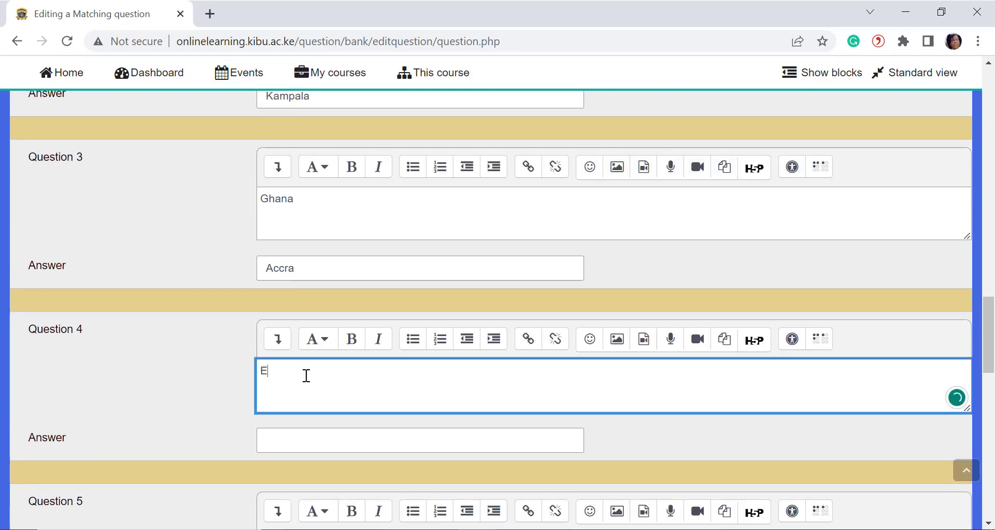
pyautogui.write('thopia')
pyautogui.scroll(-2, 308, 374)
pyautogui.click(309, 335)
pyautogui.write('zz')
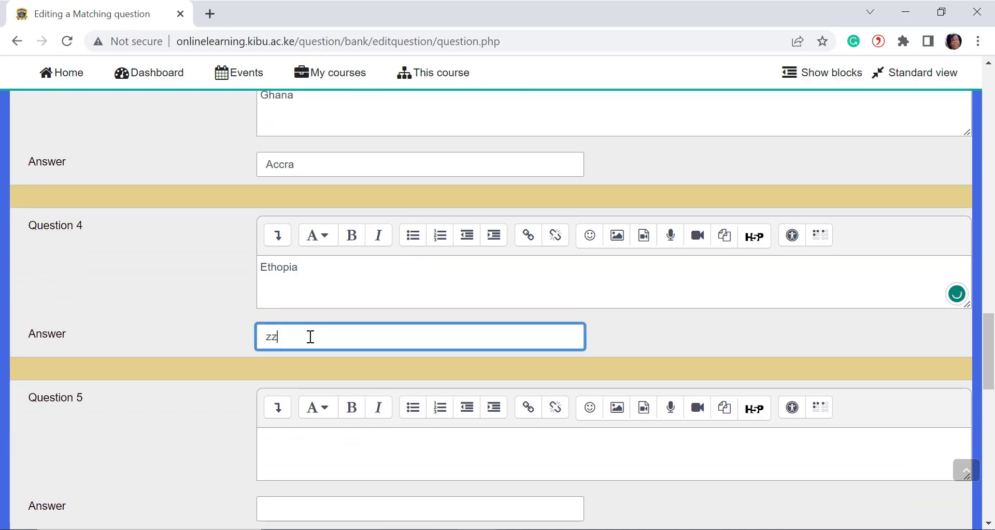
pyautogui.write('zz')
# Fill in Question 5 of the matching pairs with Congo and the placeholder answer "xxxxx".
pyautogui.scroll(-4, 313, 309)
pyautogui.click(318, 251)
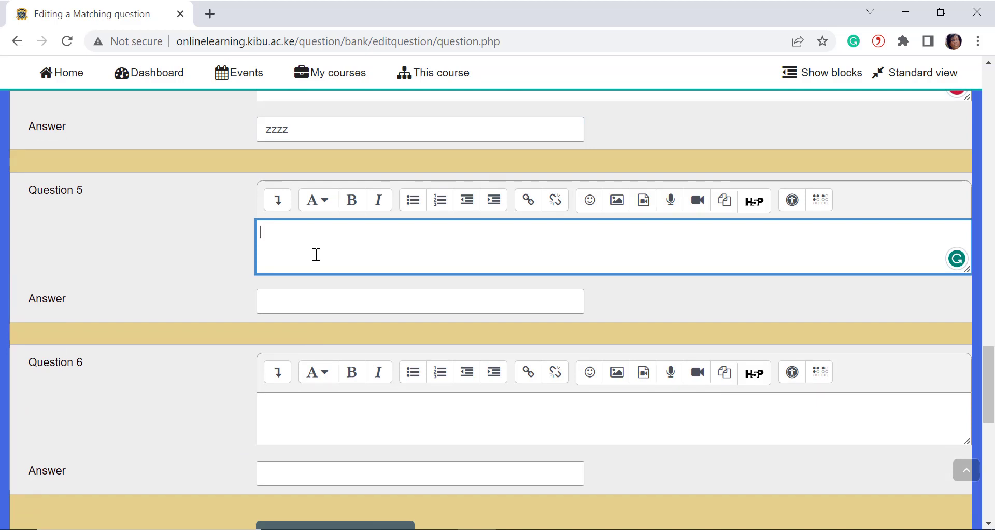
pyautogui.write('Congo')
pyautogui.click(313, 306)
pyautogui.write('cccc')
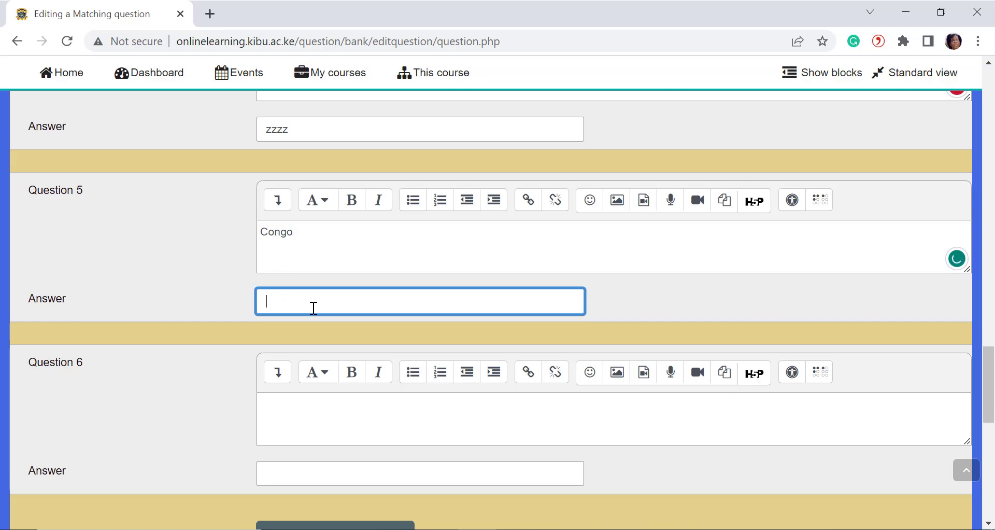
pyautogui.write('xxxxx')
pyautogui.scroll(-8, 313, 307)
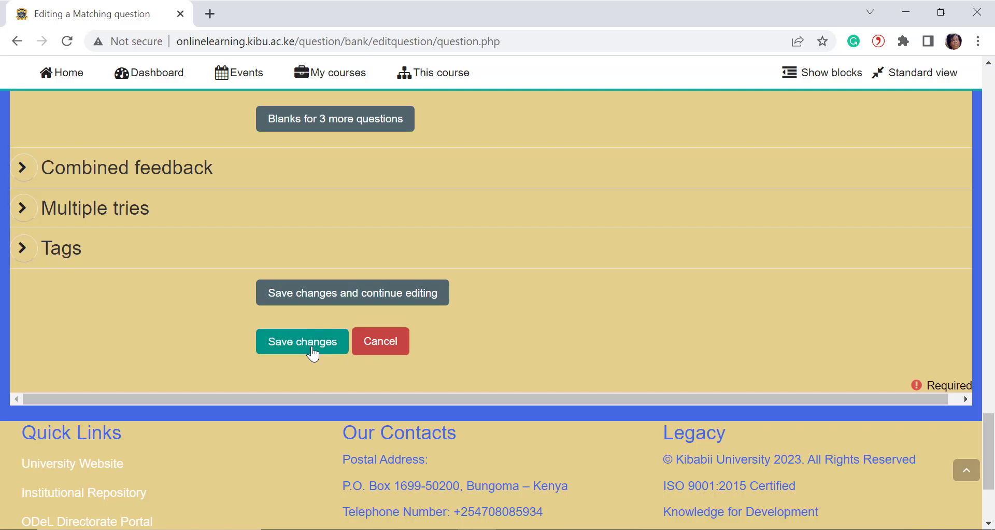
# Save the matching question and open a preview of Countries and thier Capital Cities from the question bank.
pyautogui.click(311, 347)
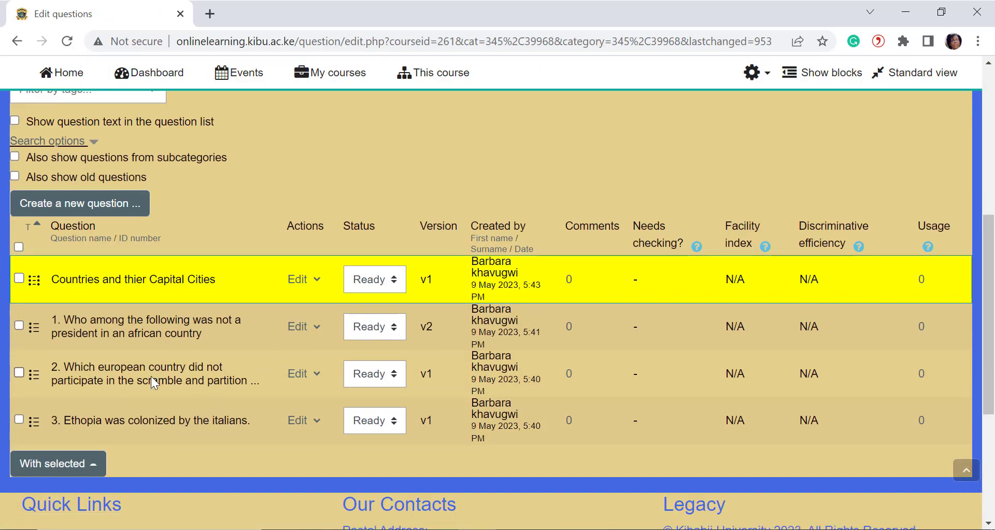
pyautogui.scroll(2, 182, 358)
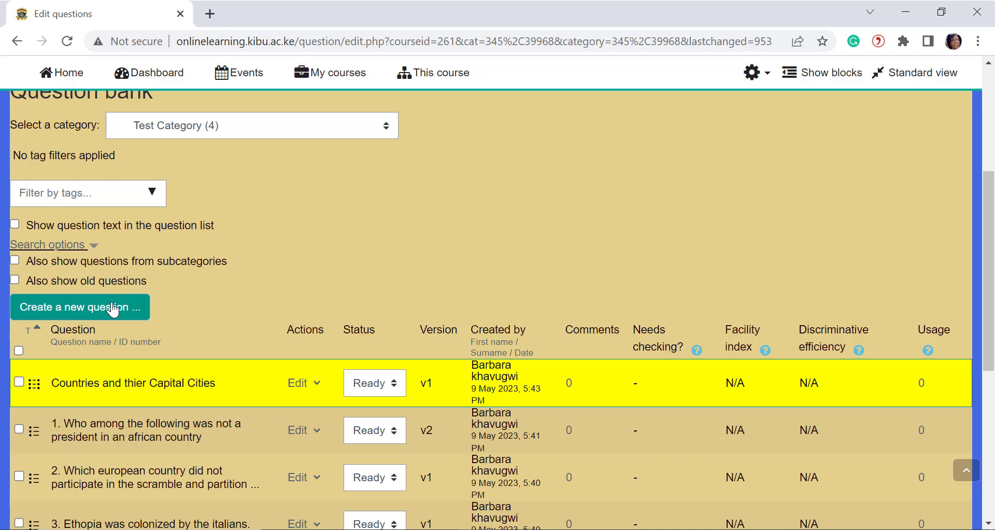
pyautogui.click(303, 382)
pyautogui.click(201, 468)
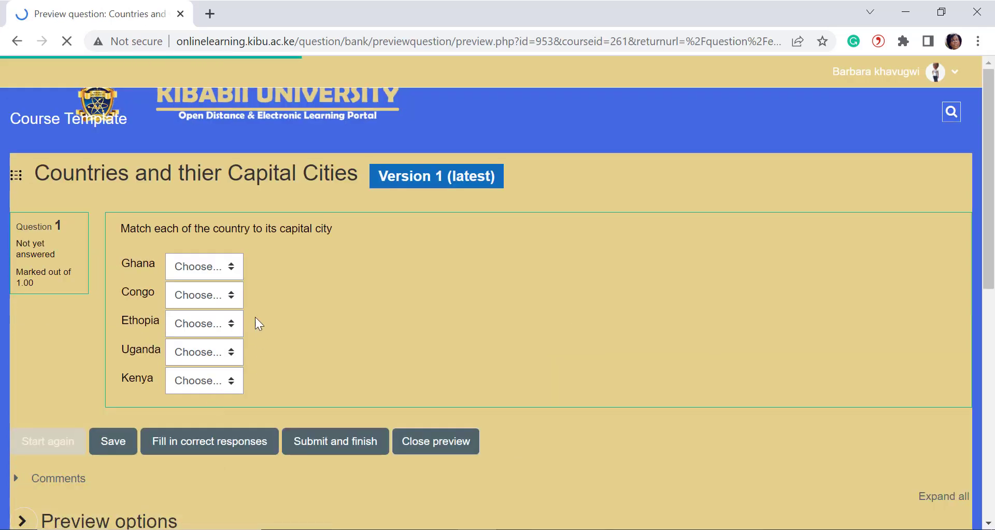
# In the question preview, match Ghana with Accra and Congo with zzzz.
pyautogui.click(223, 264)
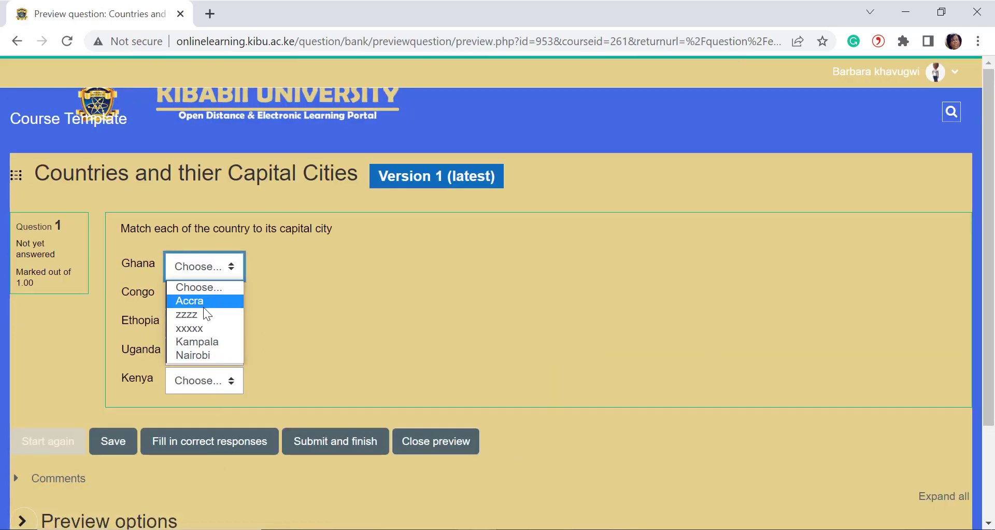
pyautogui.click(202, 313)
pyautogui.click(210, 274)
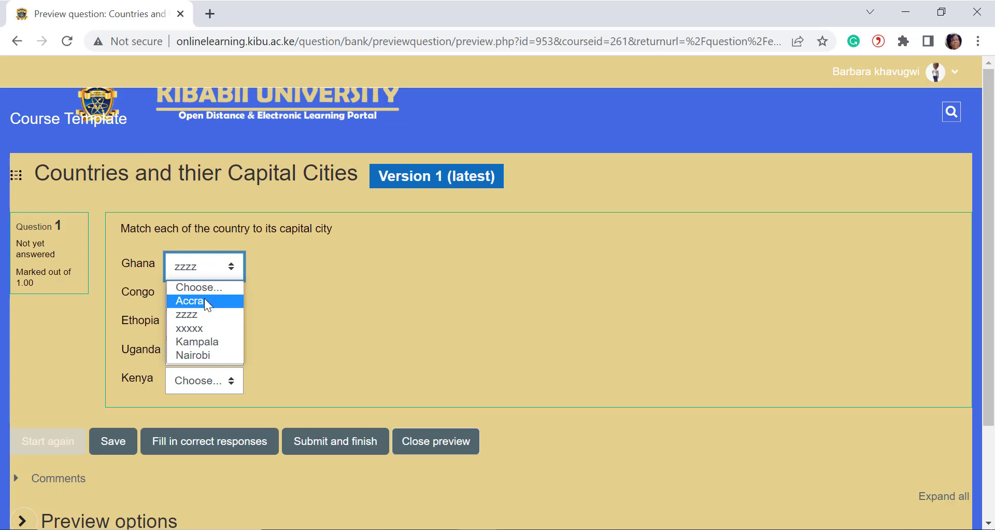
pyautogui.click(204, 298)
pyautogui.click(206, 295)
pyautogui.click(197, 341)
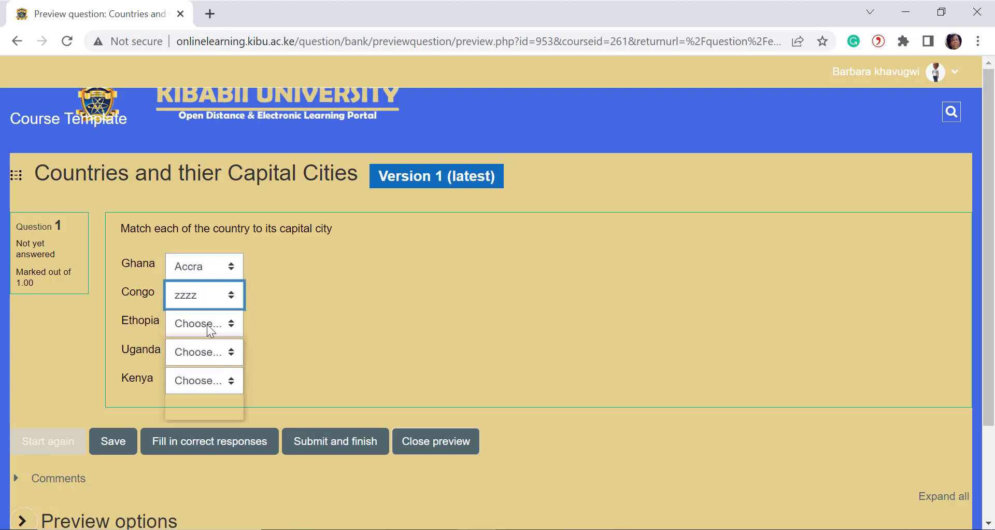
# In the question preview, match Ethopia with Kampala, Uganda with Nairobi and Kenya with Kampala.
pyautogui.click(206, 323)
pyautogui.click(194, 394)
pyautogui.click(208, 361)
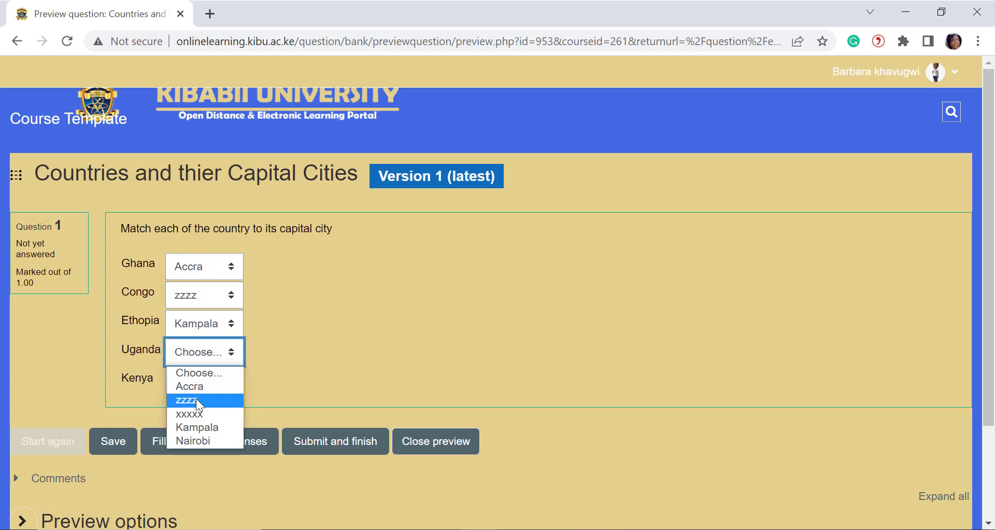
pyautogui.click(196, 439)
pyautogui.click(200, 384)
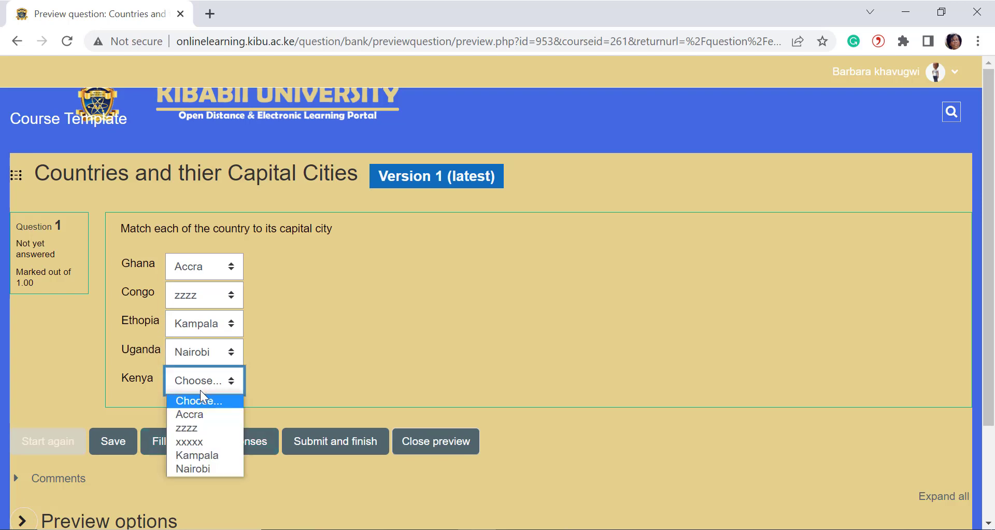
pyautogui.click(193, 456)
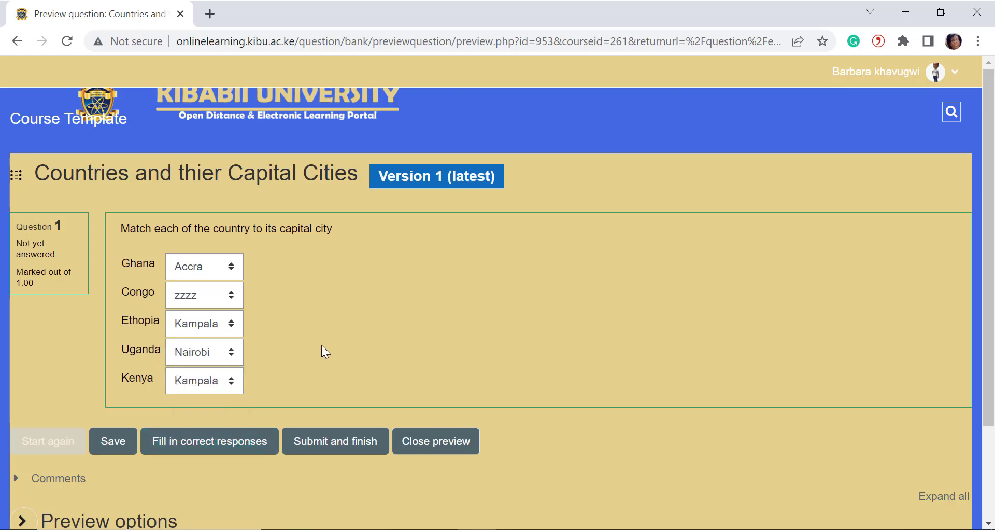
# Submit and finish the preview attempt, review its marking and correct answers, and close the preview.
pyautogui.click(321, 442)
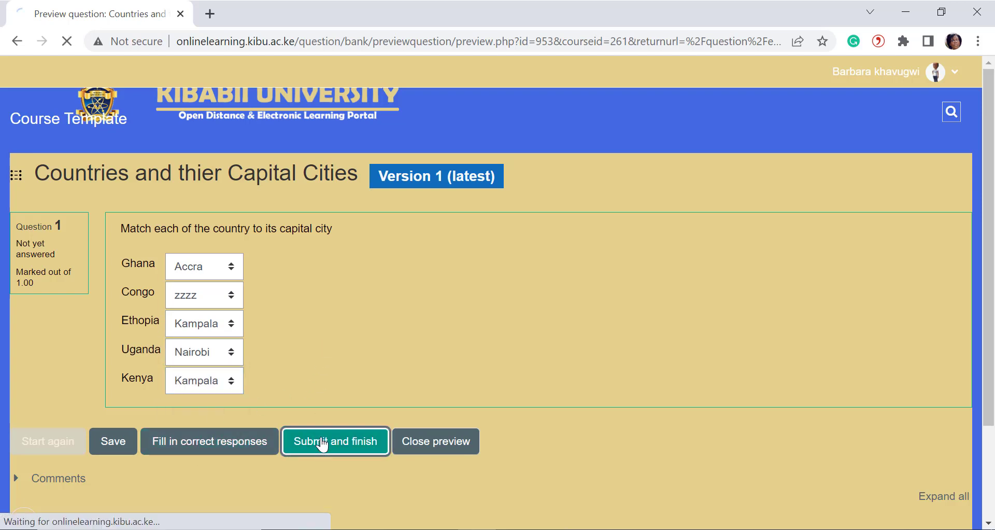
pyautogui.scroll(-4, 223, 307)
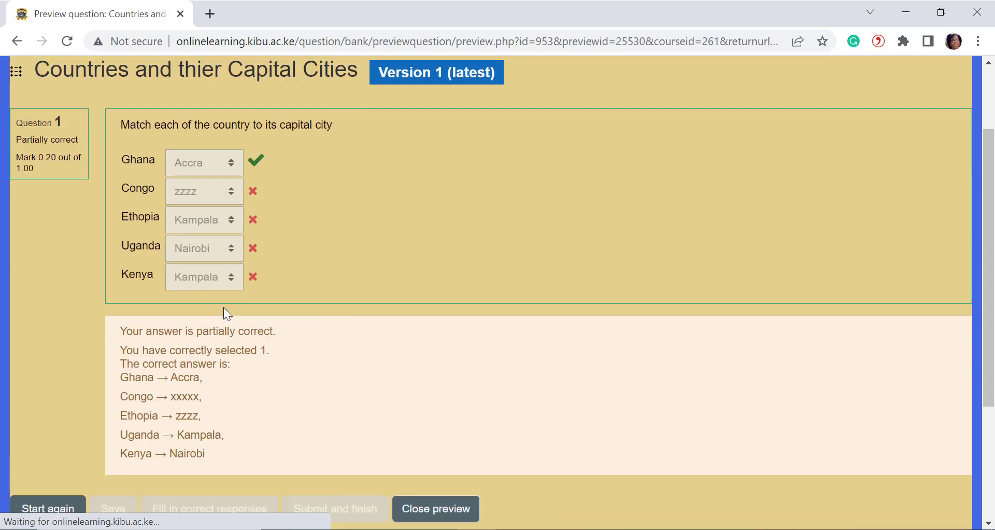
pyautogui.scroll(4, 208, 353)
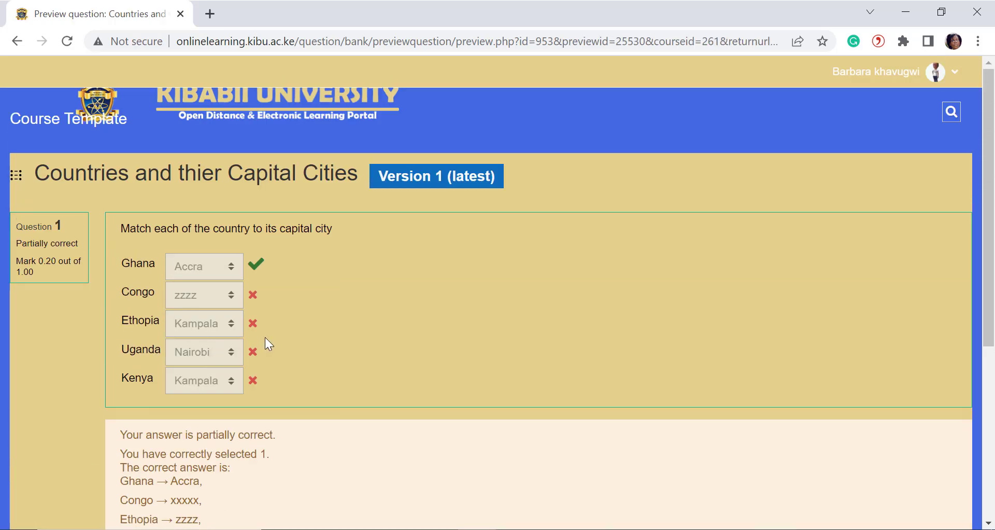
pyautogui.scroll(-5, 265, 337)
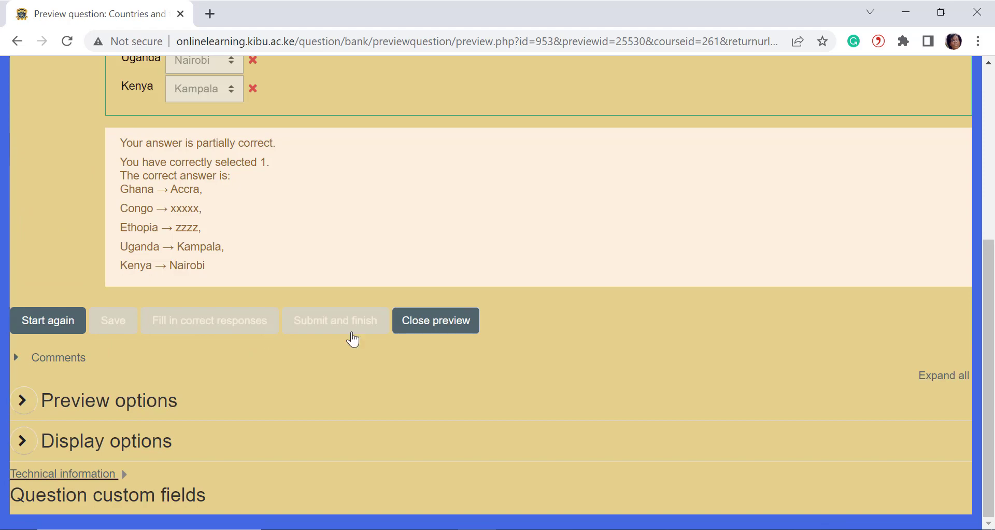
pyautogui.click(430, 319)
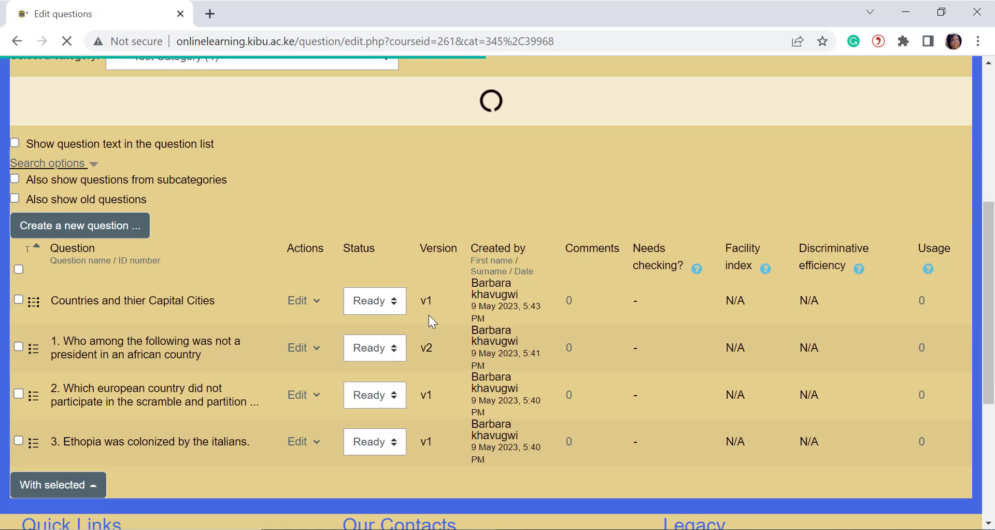
# Return to the Course Template course page and check its editing mode.
pyautogui.scroll(5, 371, 340)
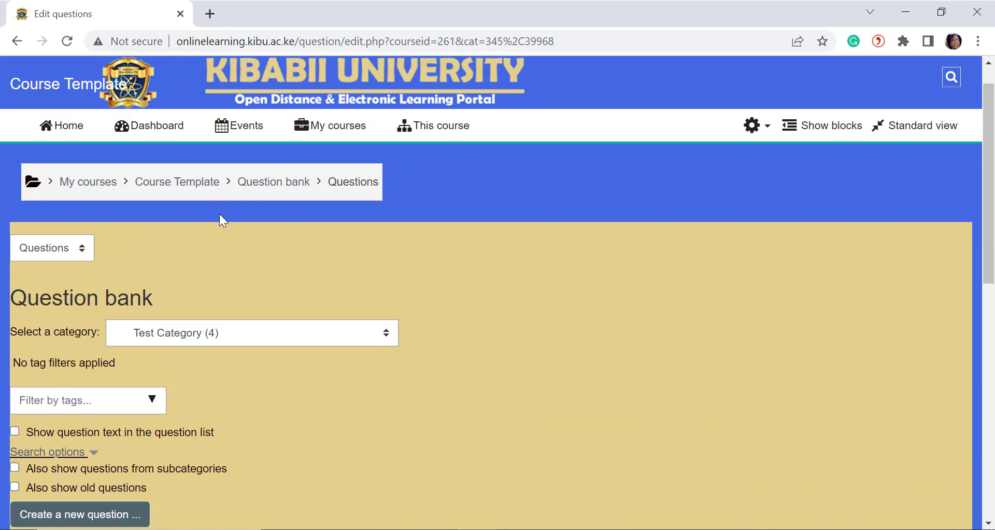
pyautogui.click(193, 187)
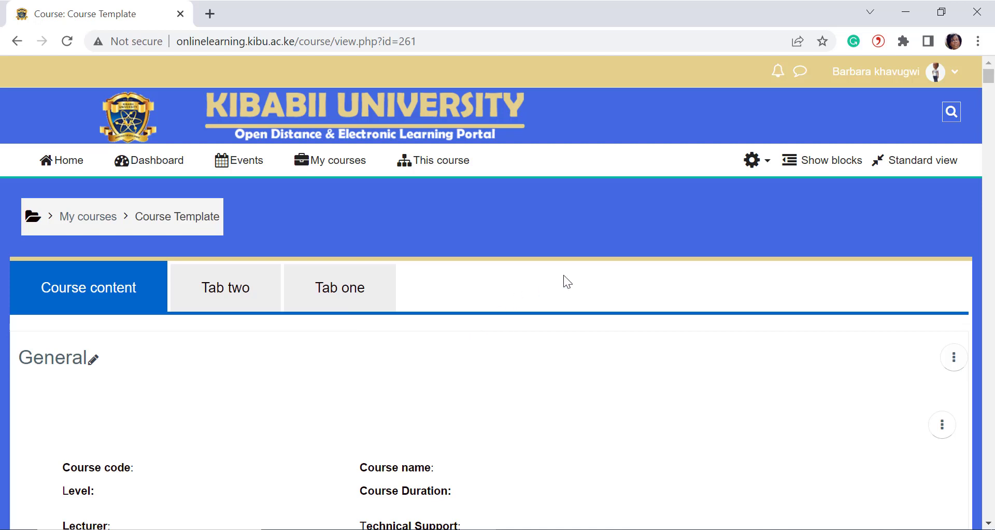
pyautogui.click(754, 160)
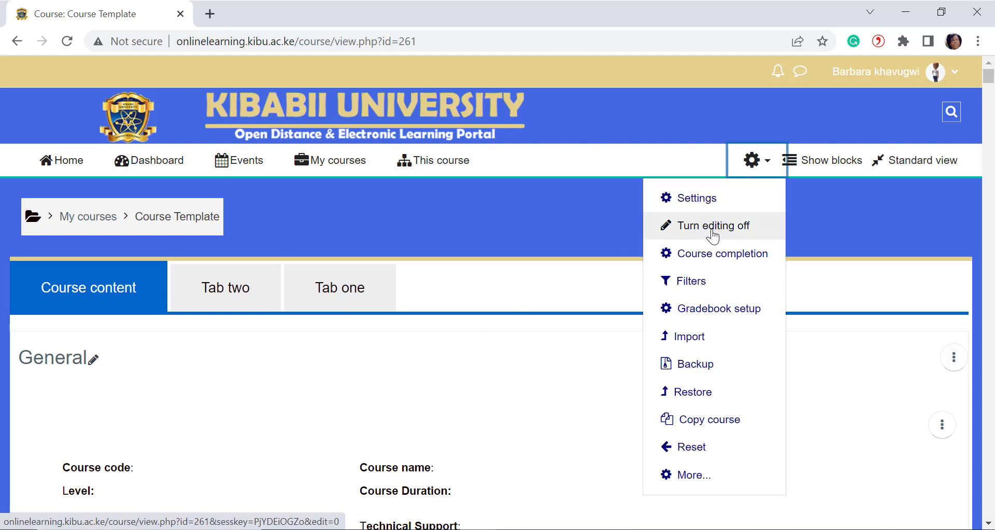
pyautogui.click(557, 223)
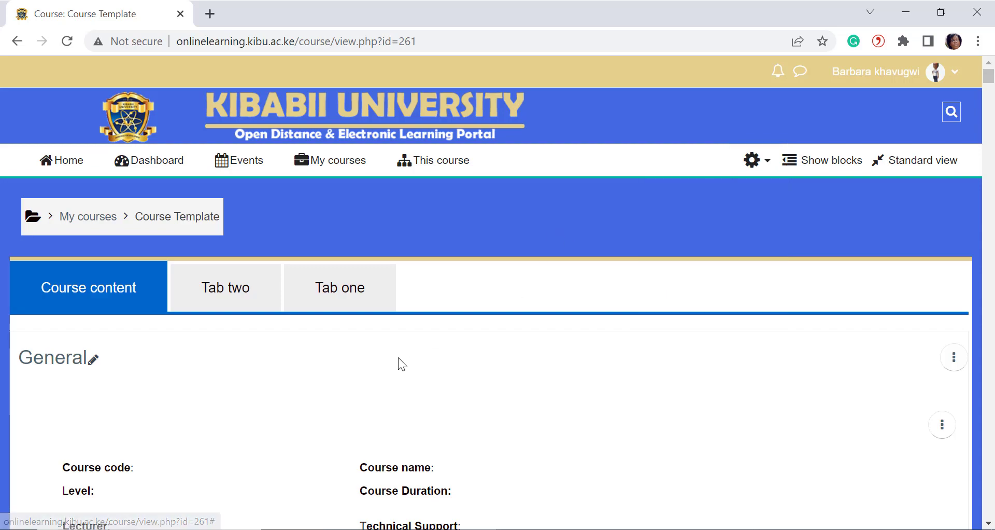
# Add a new Quiz activity to the 8 July - 14 July week at the end of the course.
pyautogui.scroll(-5, 398, 356)
pyautogui.scroll(-20, 389, 331)
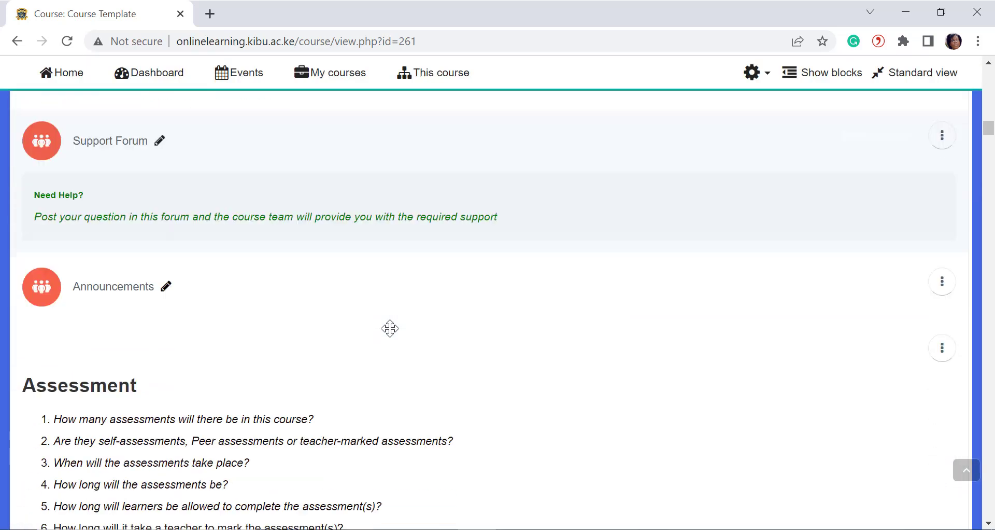
pyautogui.scroll(-20, 390, 326)
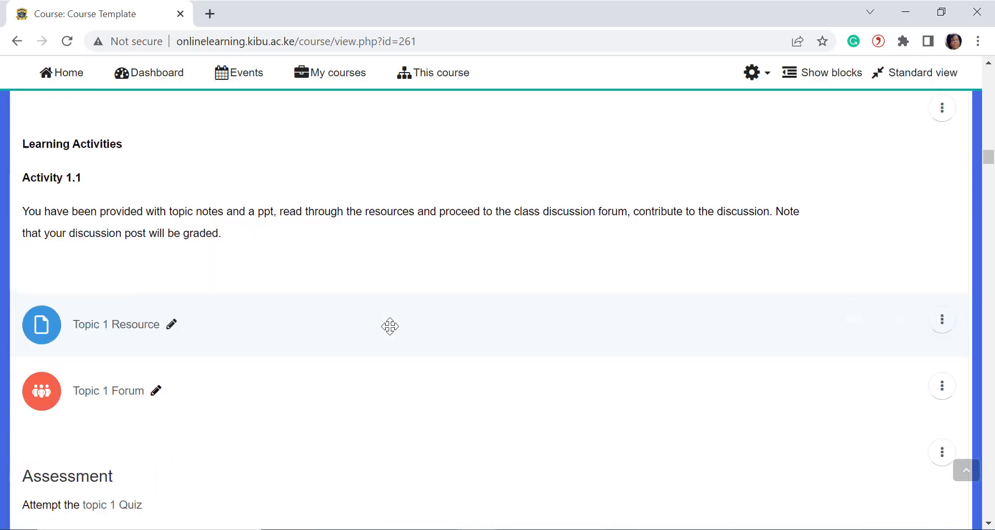
pyautogui.scroll(-6, 390, 326)
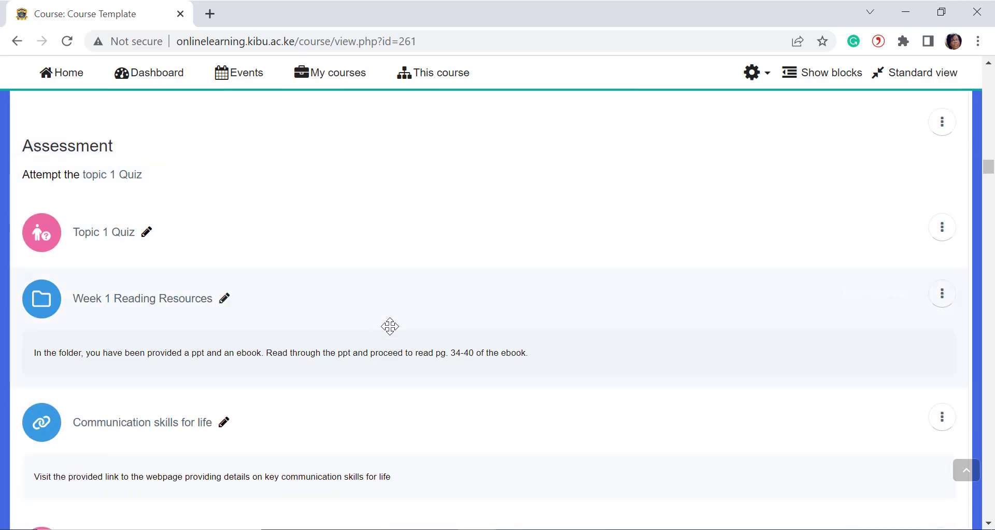
pyautogui.scroll(-20, 390, 326)
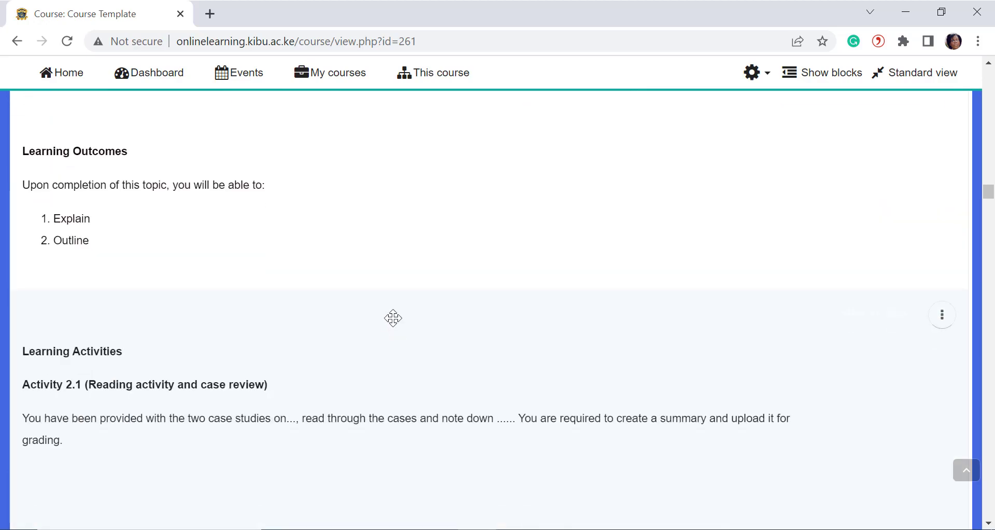
pyautogui.scroll(-11, 395, 316)
pyautogui.moveTo(988, 245); pyautogui.dragTo(994, 515)
pyautogui.scroll(2, 148, 238)
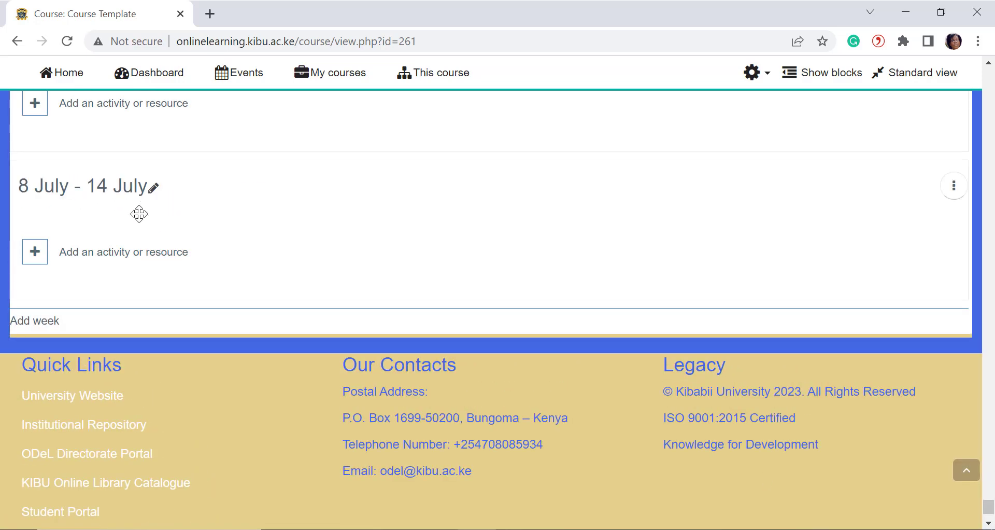
pyautogui.scroll(2, 111, 254)
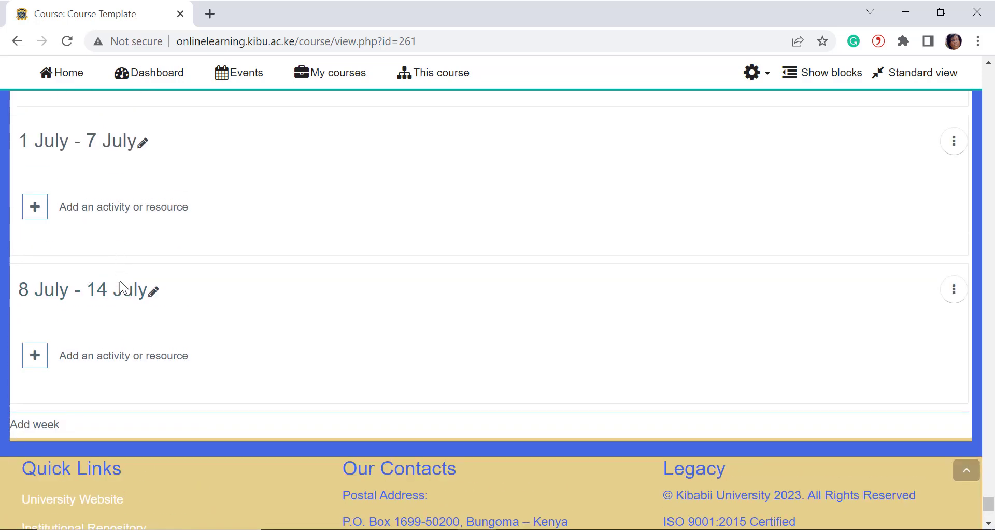
pyautogui.click(116, 366)
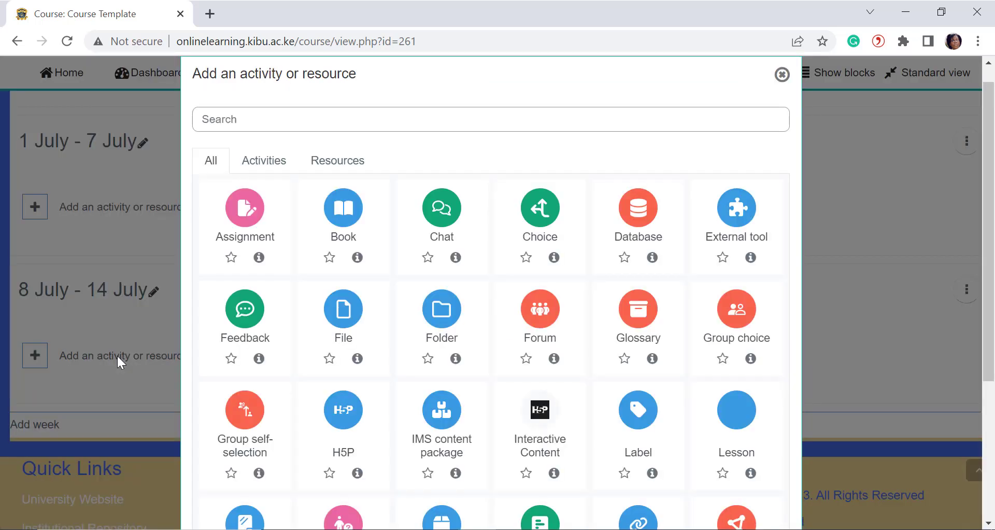
pyautogui.click(265, 162)
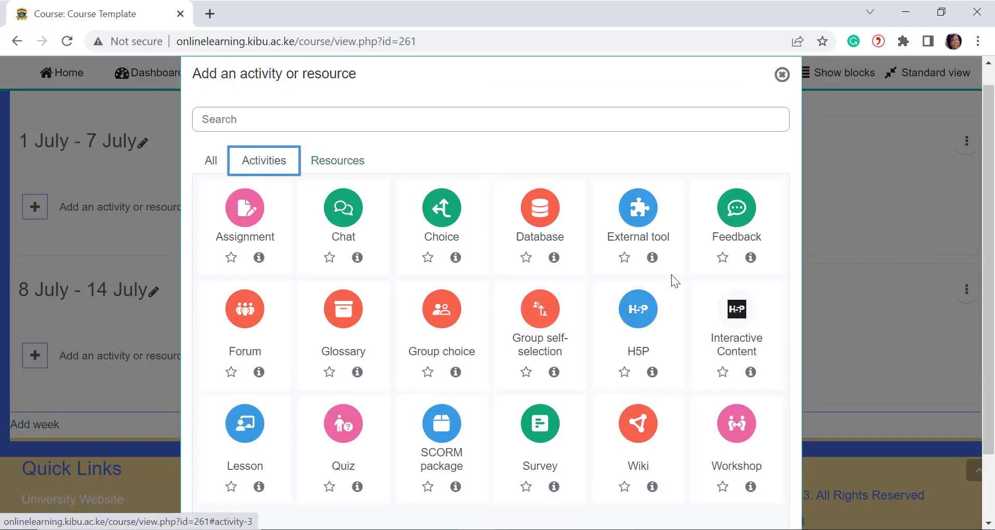
pyautogui.click(352, 473)
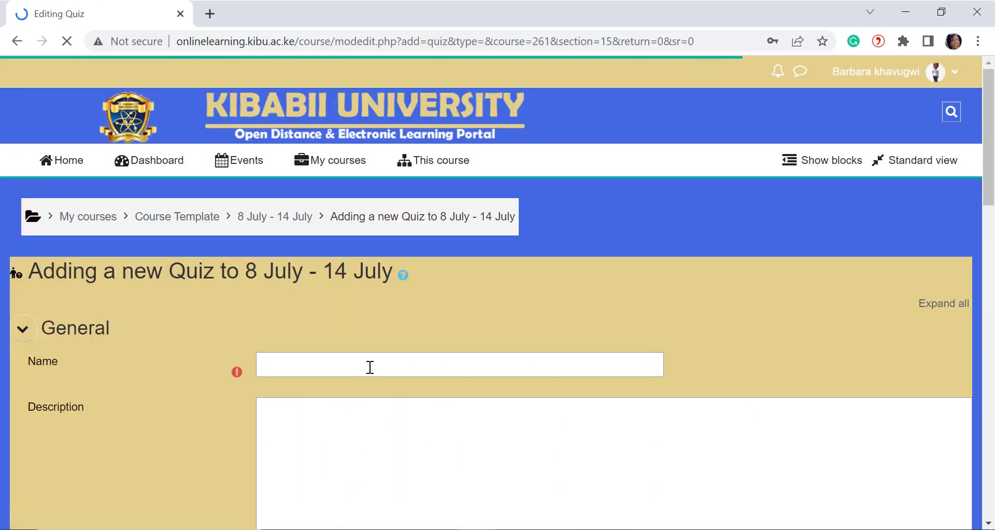
# Name the new quiz "Test Quiz".
pyautogui.click(370, 366)
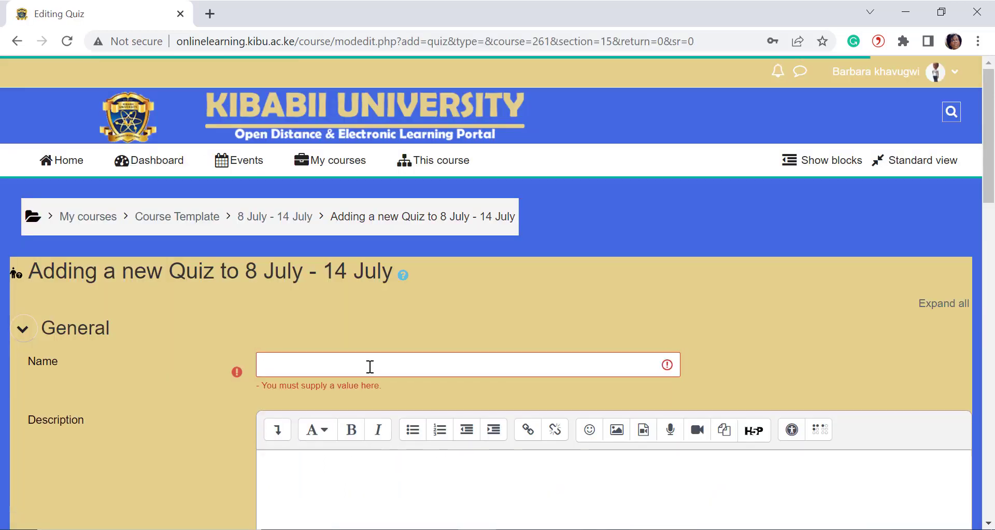
pyautogui.click(370, 365)
pyautogui.write('R')
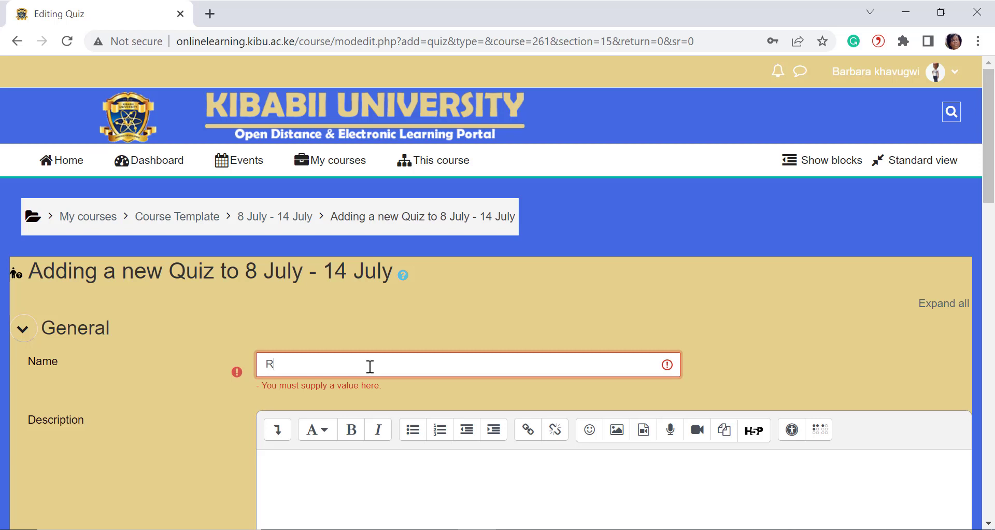
pyautogui.press('BackSpace')
pyautogui.write('tEST')
pyautogui.press('BackSpace')
pyautogui.press('BackSpace')
pyautogui.press('BackSpace')
pyautogui.press('BackSpace')
pyautogui.write('Test Quiz')
# Enable both the opening and closing dates in the quiz's Timing settings.
pyautogui.scroll(-5, 380, 368)
pyautogui.scroll(-2, 388, 365)
pyautogui.click(50, 345)
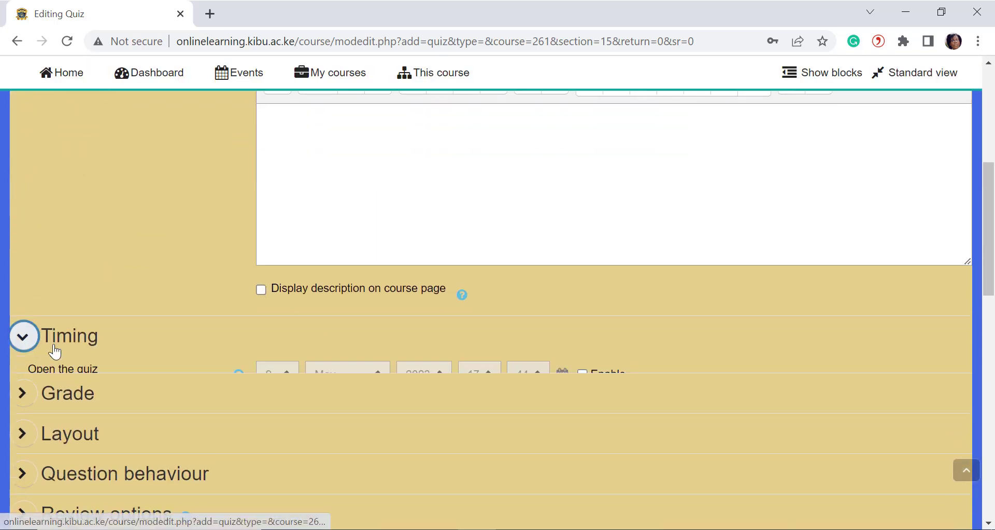
pyautogui.click(582, 373)
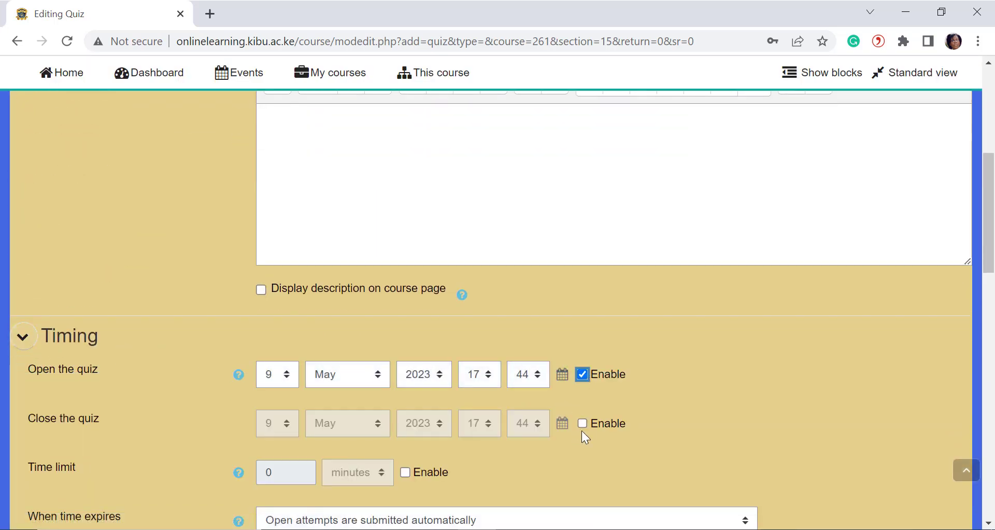
pyautogui.click(582, 424)
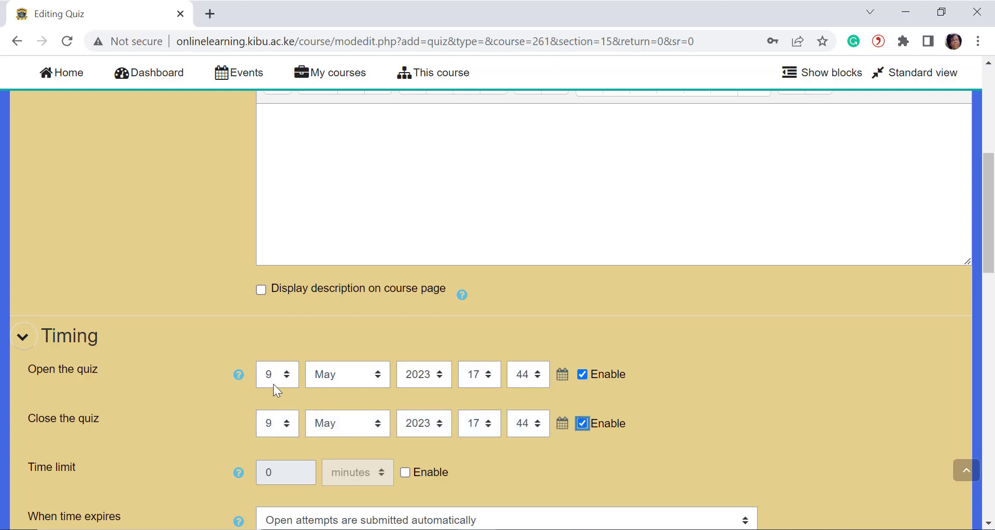
# Set the quiz's opening time to 20:00.
pyautogui.click(487, 374)
pyautogui.scroll(-1, 487, 357)
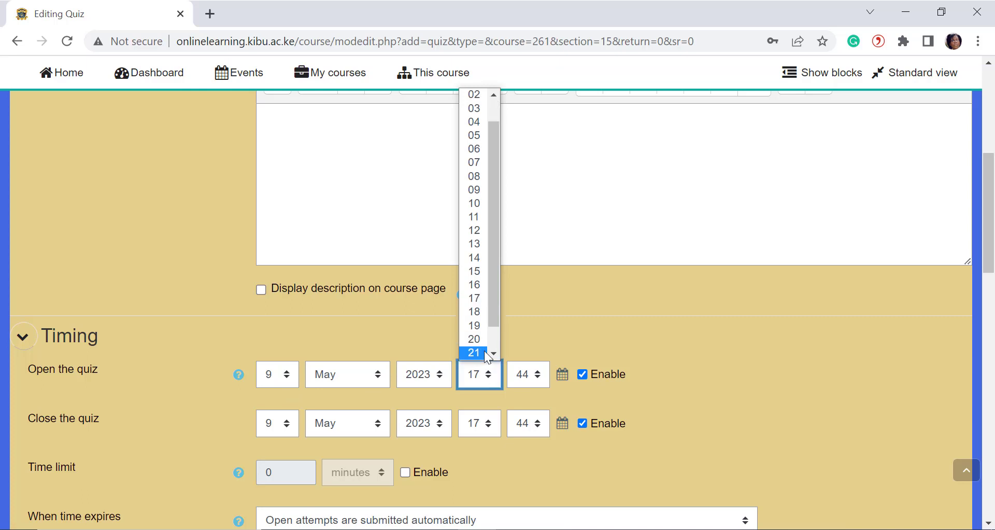
pyautogui.click(482, 344)
pyautogui.click(528, 374)
pyautogui.moveTo(542, 231); pyautogui.dragTo(537, 111)
pyautogui.click(535, 97)
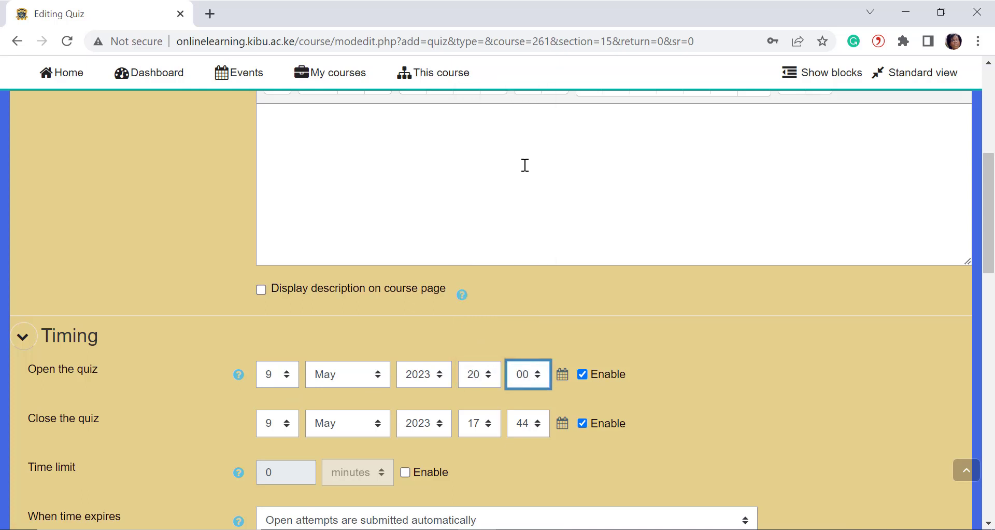
# Set the quiz's closing time to 21:00.
pyautogui.click(480, 428)
pyautogui.scroll(-2, 485, 401)
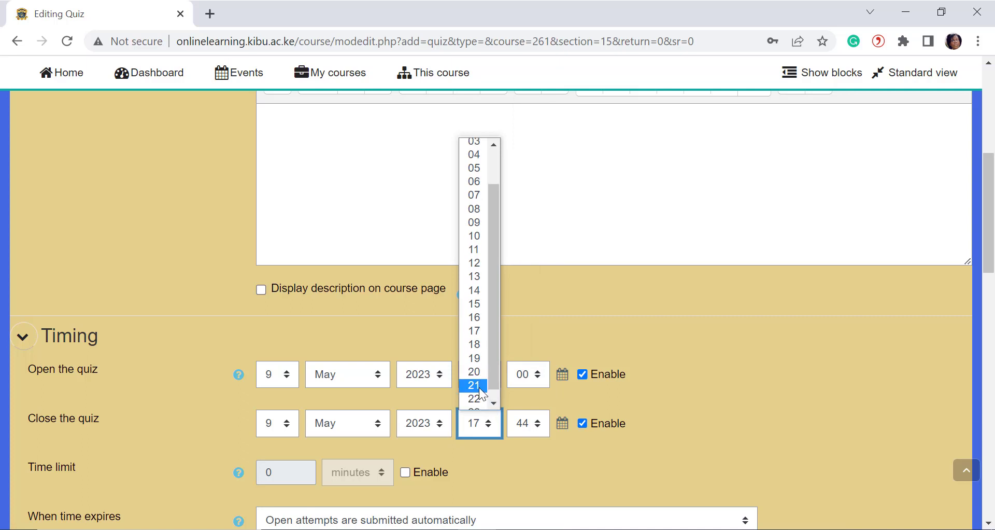
pyautogui.click(474, 388)
pyautogui.click(522, 430)
pyautogui.moveTo(543, 285); pyautogui.dragTo(534, 146)
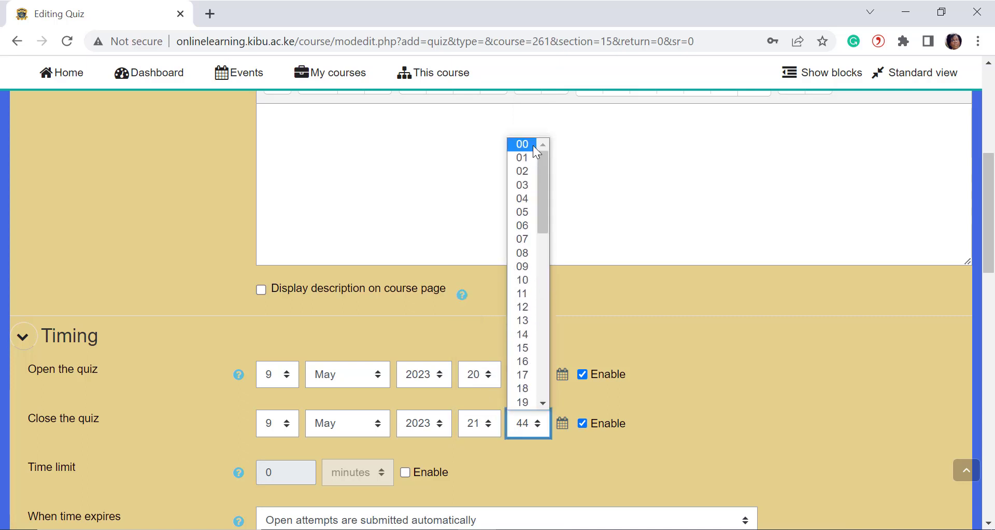
pyautogui.click(532, 144)
# Enable the quiz's time limit and set it to 15 minutes.
pyautogui.scroll(-4, 663, 388)
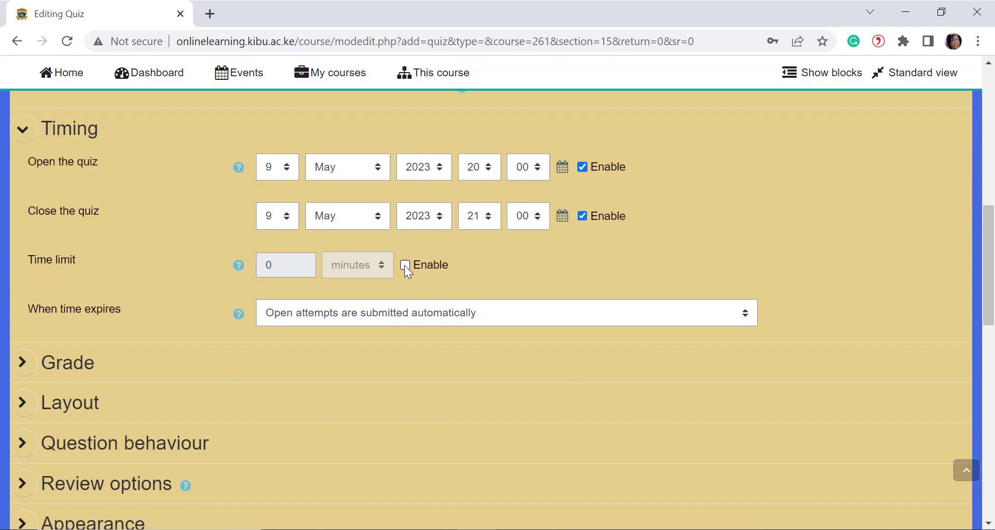
pyautogui.click(405, 265)
pyautogui.moveTo(273, 263); pyautogui.dragTo(254, 262)
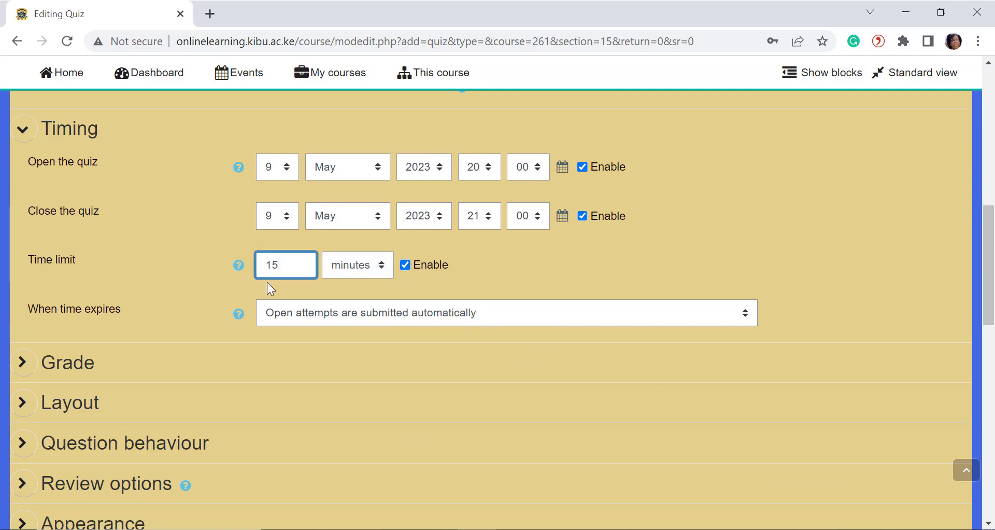
pyautogui.click(586, 270)
# Allow a grace period for submitting open attempts without answering more questions when time expires, and set it to 2 minutes.
pyautogui.click(296, 305)
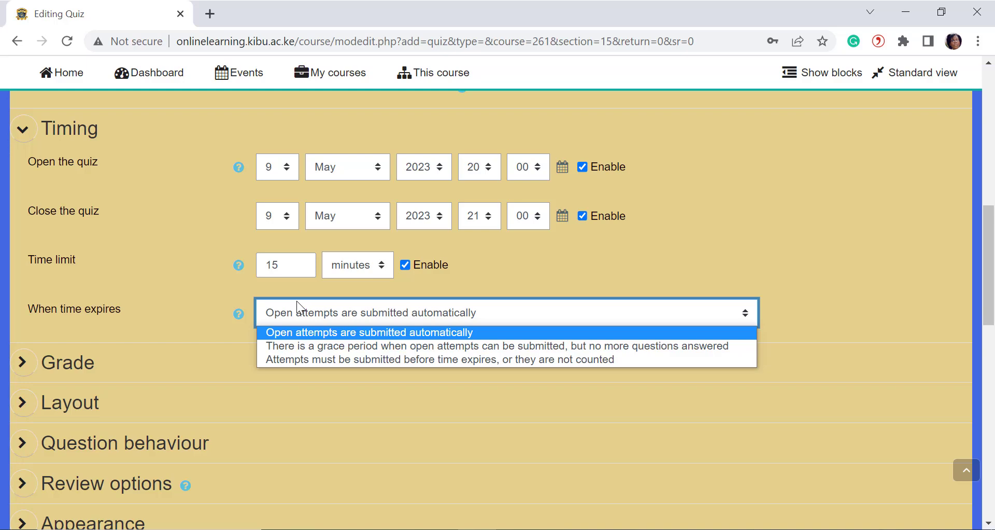
pyautogui.click(302, 345)
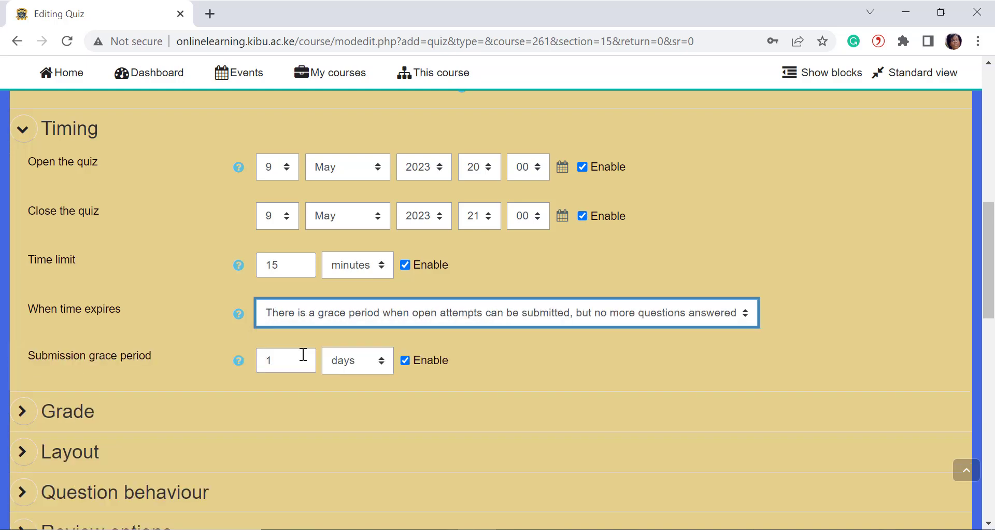
pyautogui.click(342, 368)
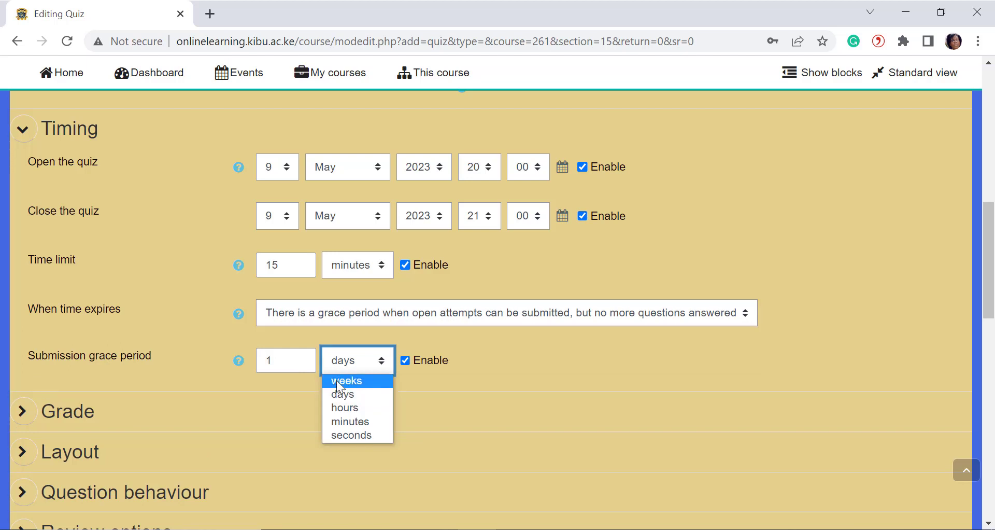
pyautogui.click(360, 420)
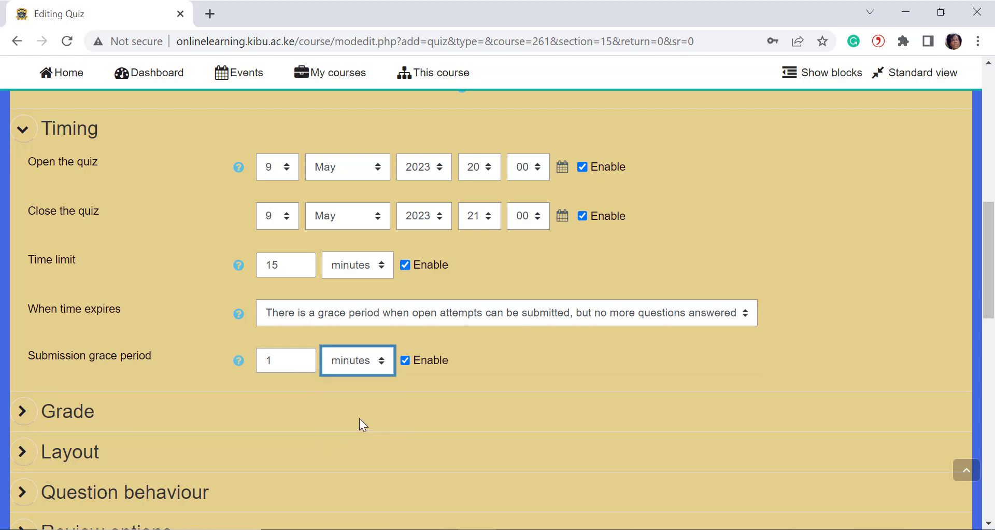
pyautogui.doubleClick(268, 360)
pyautogui.write('2')
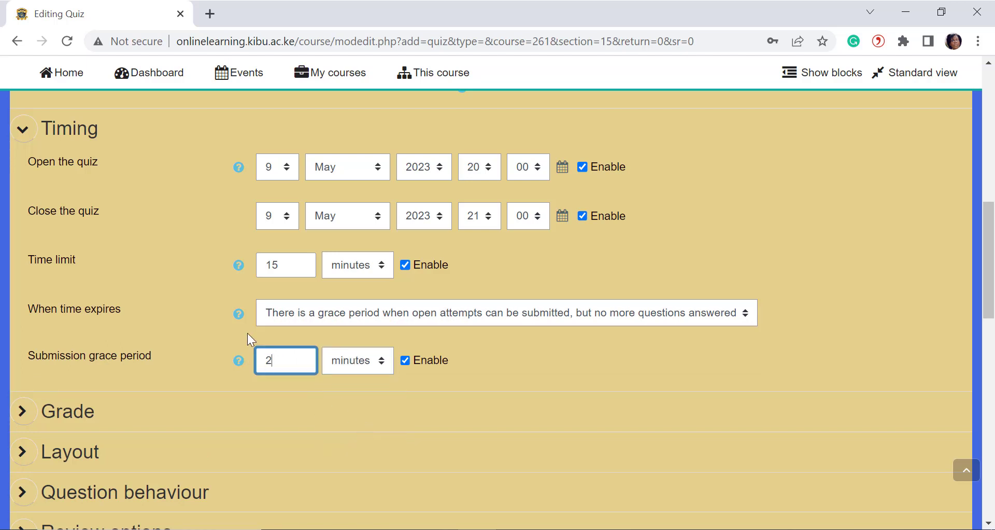
pyautogui.click(526, 348)
# Set the attempts allowed to 2 in the quiz's Grade settings.
pyautogui.scroll(-2, 428, 340)
pyautogui.click(21, 308)
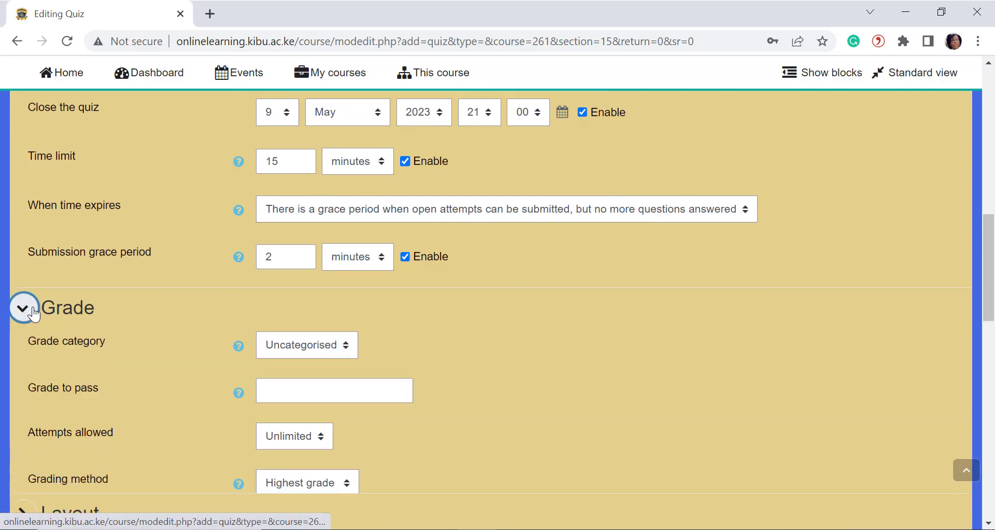
pyautogui.scroll(-2, 367, 400)
pyautogui.click(288, 336)
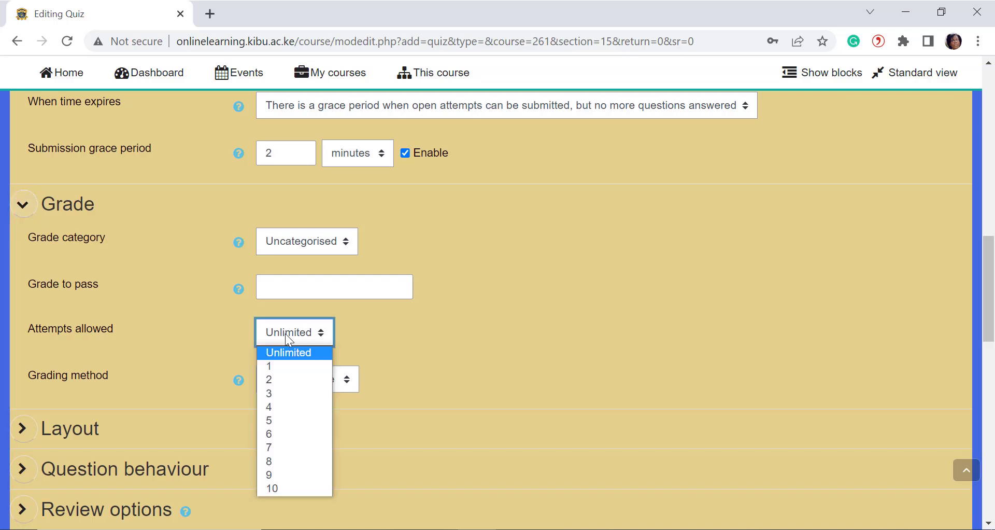
pyautogui.click(282, 366)
pyautogui.click(24, 384)
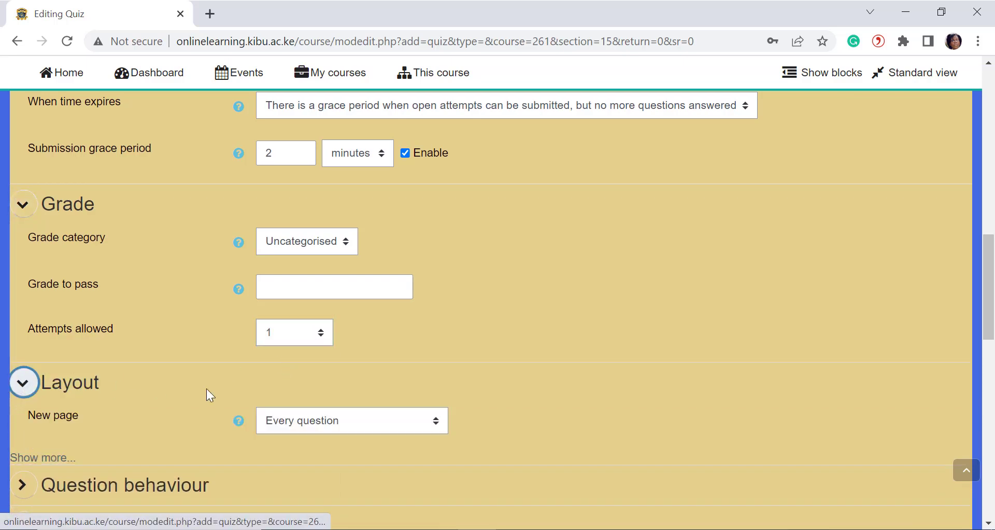
pyautogui.click(288, 335)
pyautogui.click(284, 378)
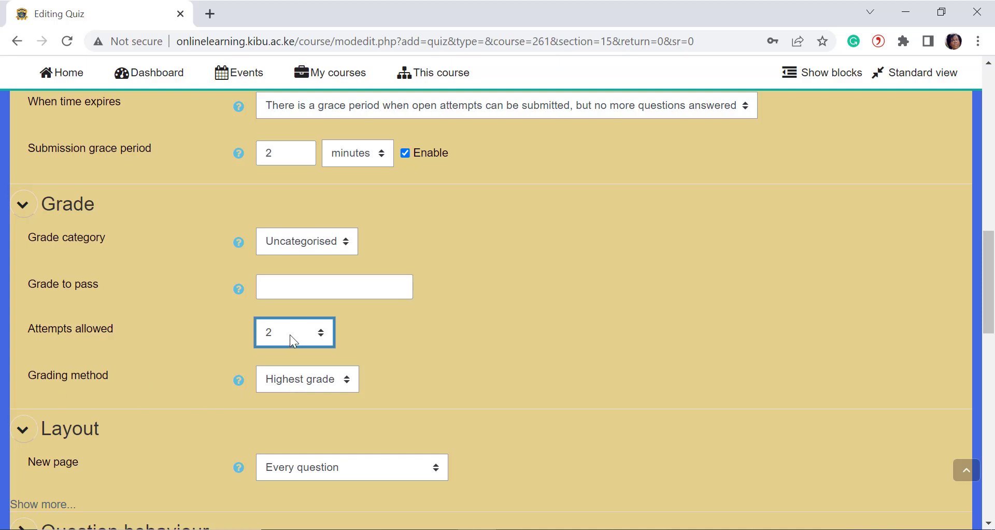
# Set the quiz's grading method to Average grade.
pyautogui.click(290, 386)
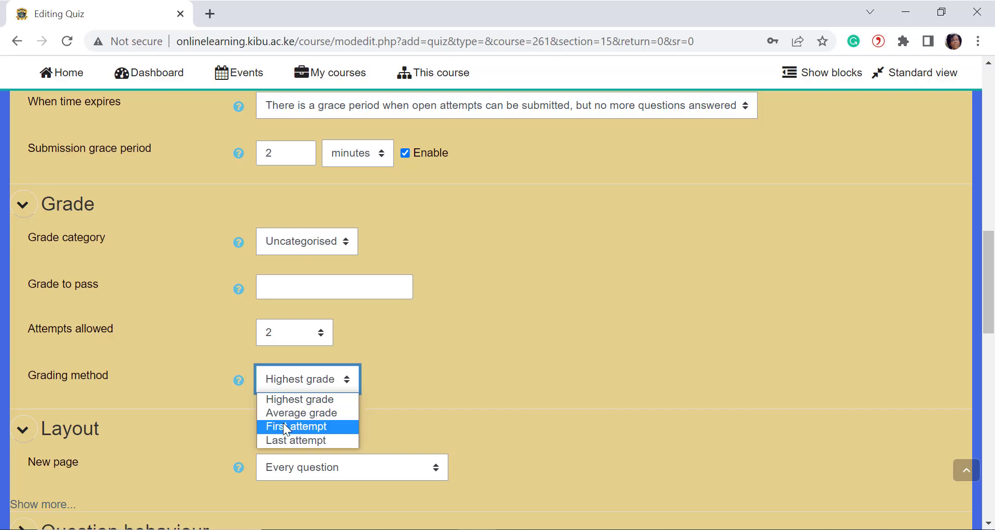
pyautogui.click(293, 413)
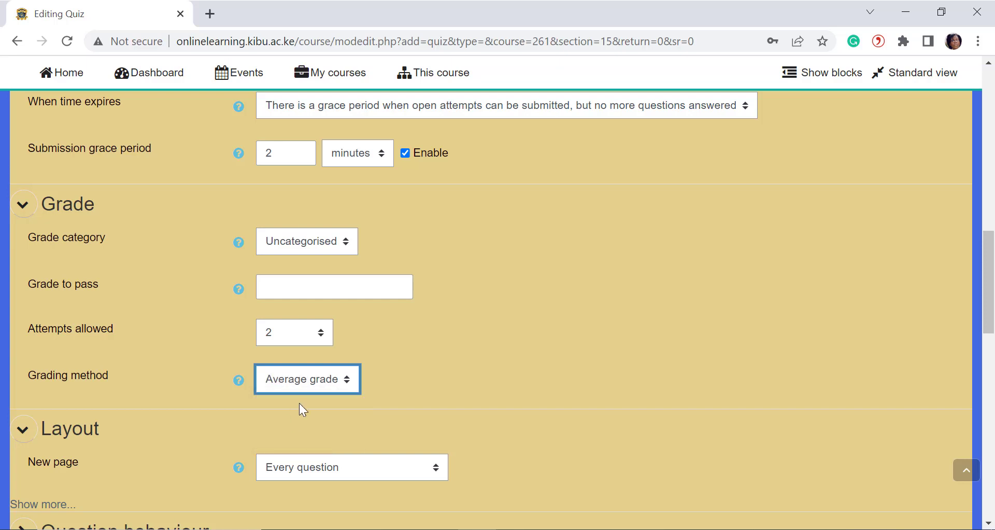
pyautogui.click(446, 335)
# In the Layout settings, choose a new page for every question and set the navigation method to Sequential.
pyautogui.scroll(-2, 445, 338)
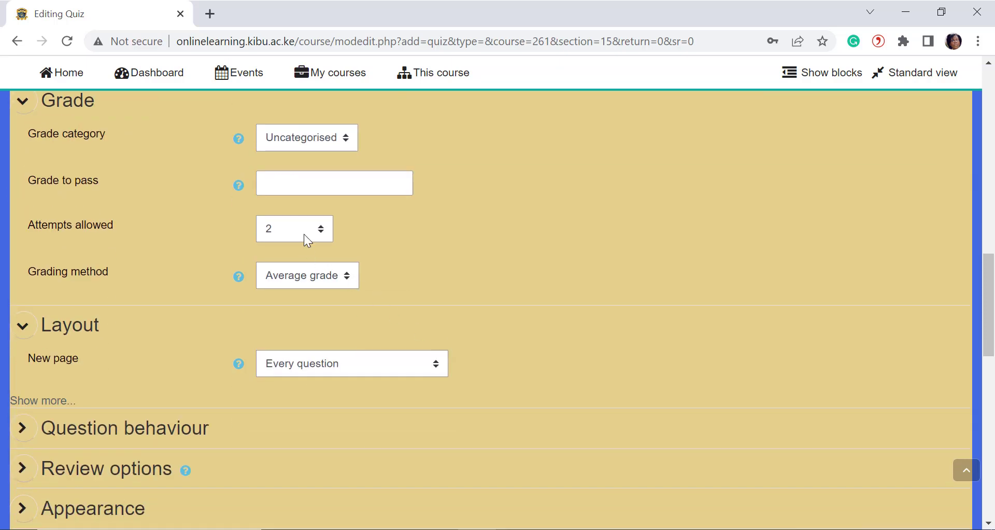
pyautogui.click(49, 402)
pyautogui.scroll(-2, 368, 390)
pyautogui.click(351, 252)
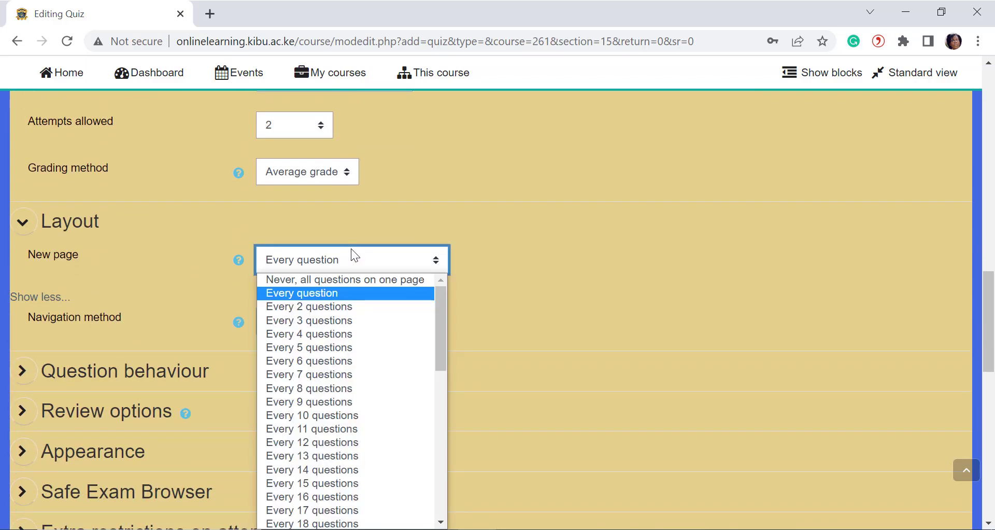
pyautogui.click(332, 292)
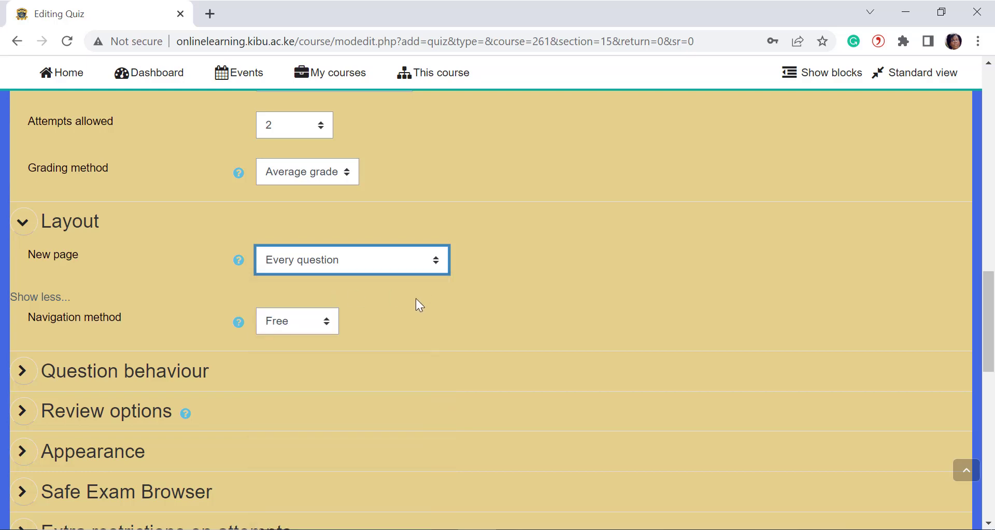
pyautogui.click(312, 325)
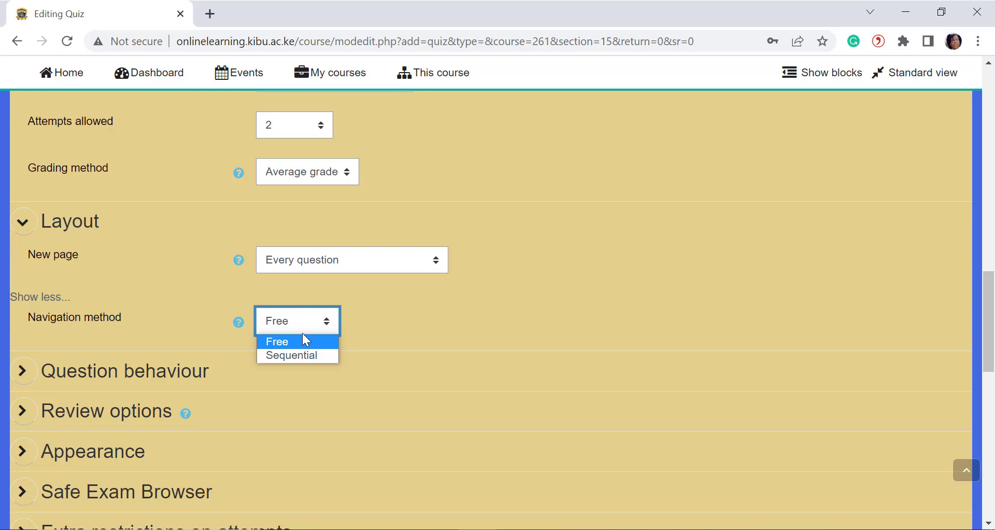
pyautogui.click(302, 354)
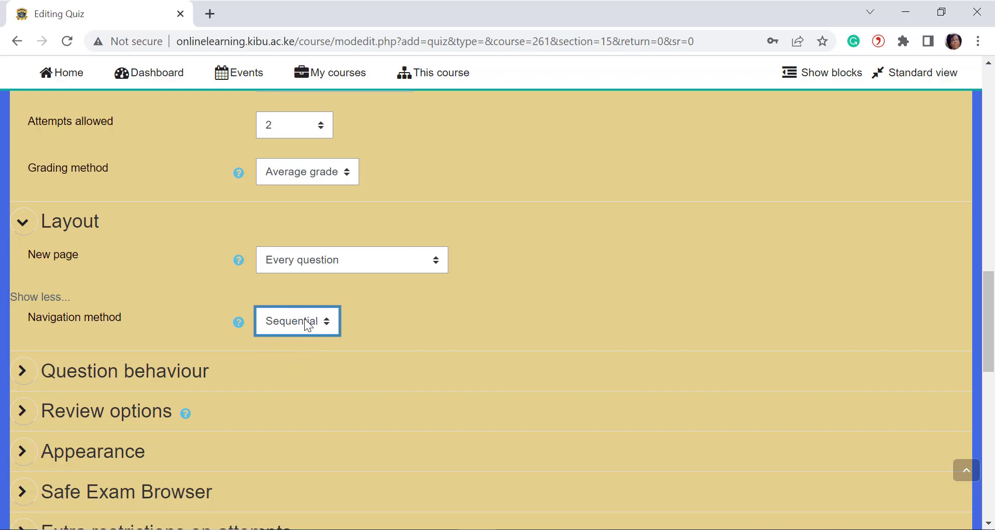
# Examine the quiz's Question behaviour settings for shuffling and feedback.
pyautogui.scroll(-2, 345, 318)
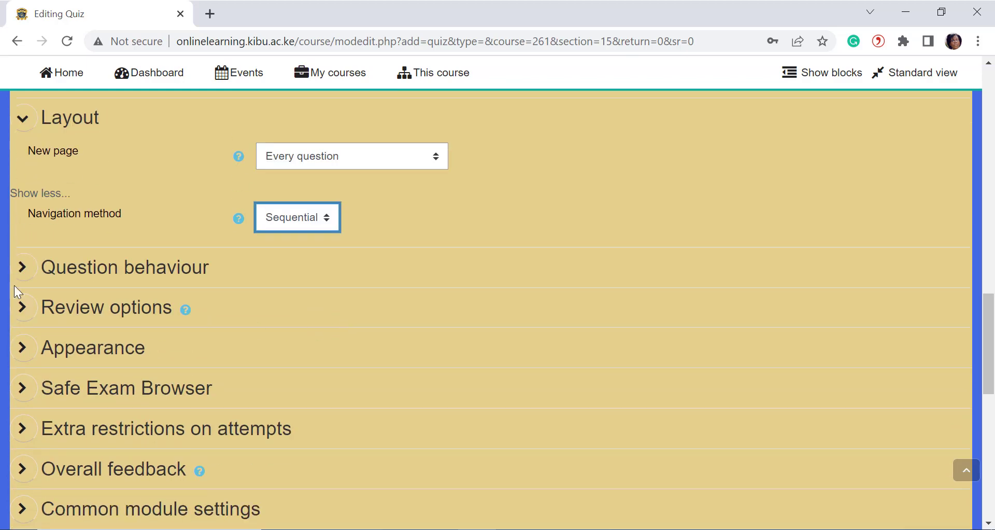
pyautogui.click(23, 268)
pyautogui.scroll(-2, 27, 232)
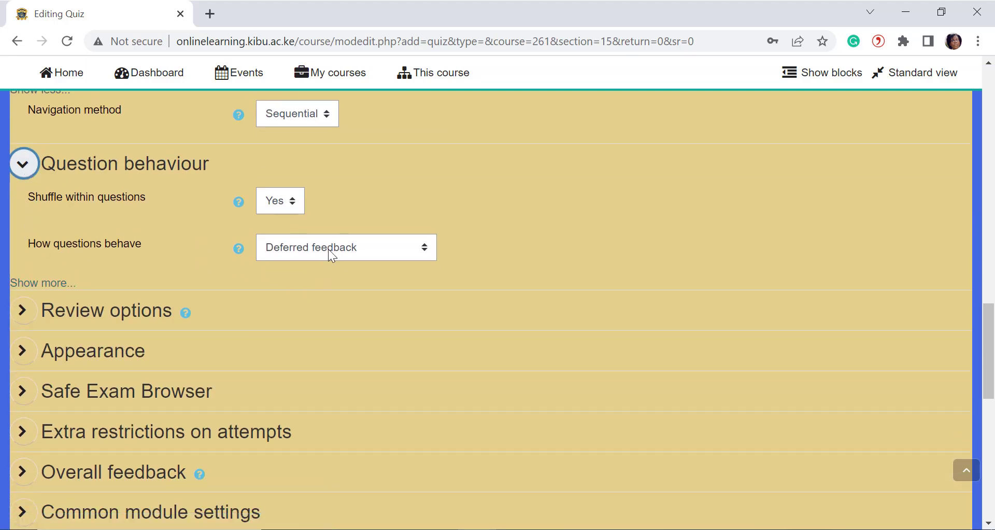
pyautogui.click(23, 165)
# In Review options, disable The attempt, Marks and Overall feedback immediately after the attempt, while the quiz is still open, and after it closes.
pyautogui.click(25, 205)
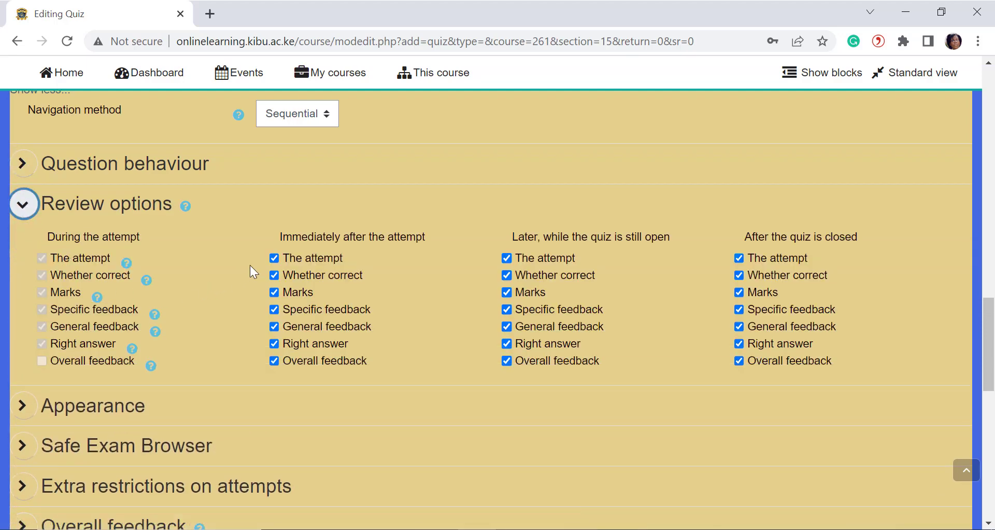
pyautogui.click(274, 258)
pyautogui.click(275, 292)
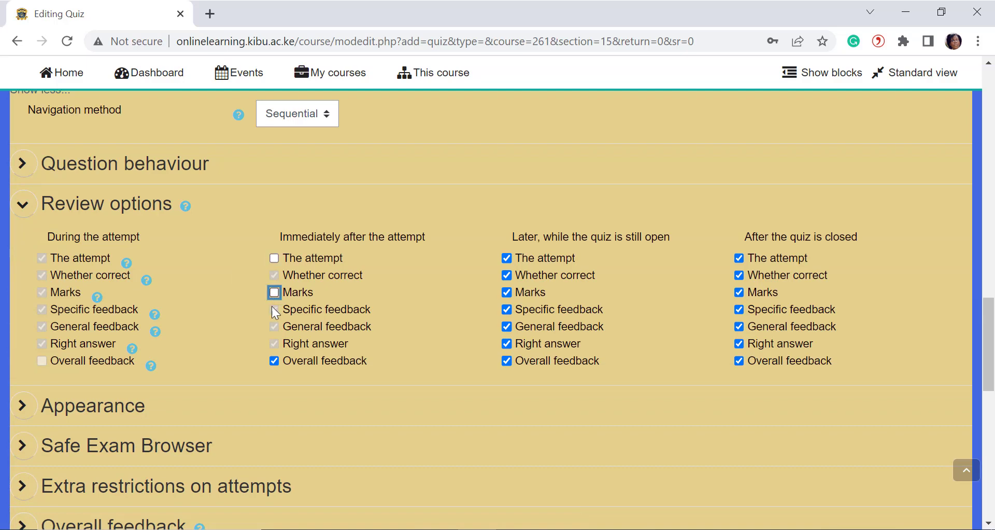
pyautogui.click(274, 360)
pyautogui.click(506, 258)
pyautogui.click(506, 292)
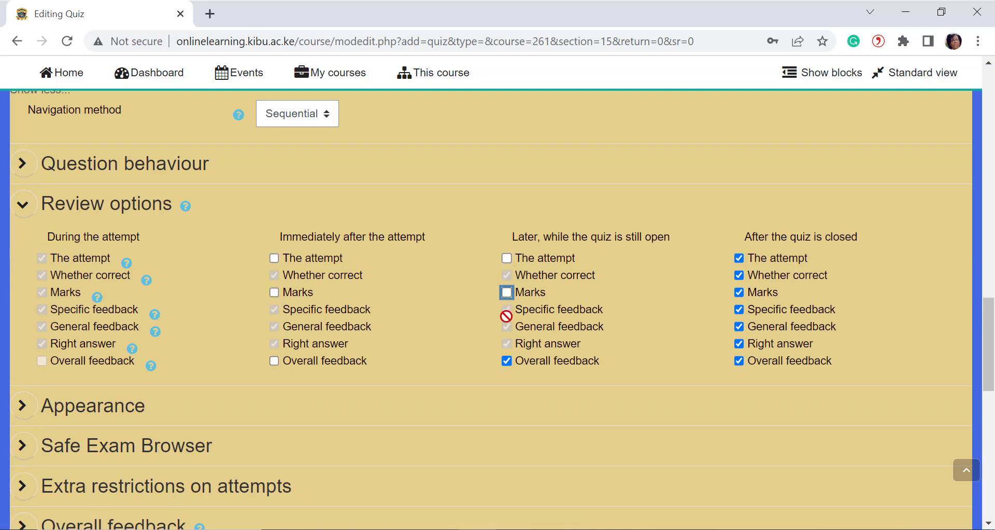
pyautogui.click(506, 360)
pyautogui.click(738, 257)
pyautogui.click(740, 292)
pyautogui.click(739, 361)
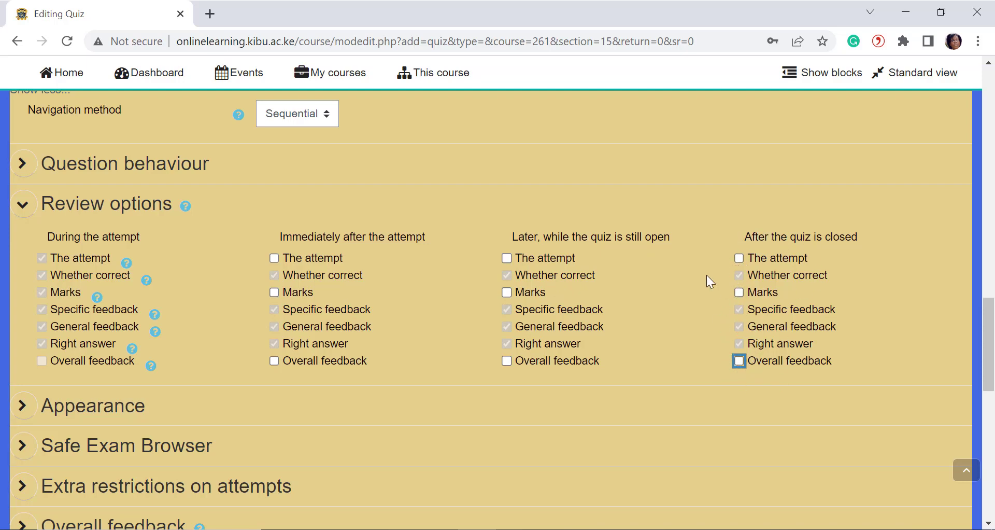
# Add a group access restriction so that students must belong to Group 10.
pyautogui.scroll(-6, 317, 338)
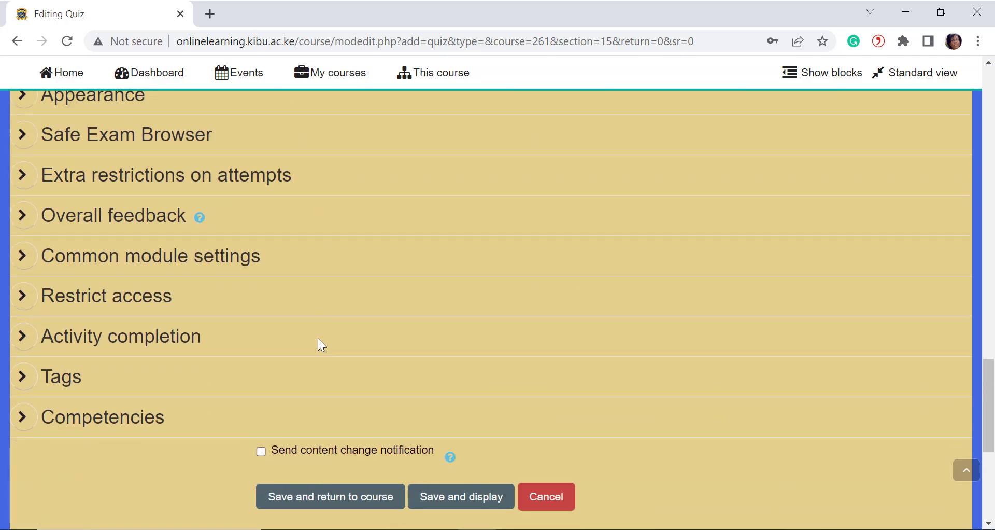
pyautogui.scroll(-2, 318, 339)
pyautogui.click(31, 193)
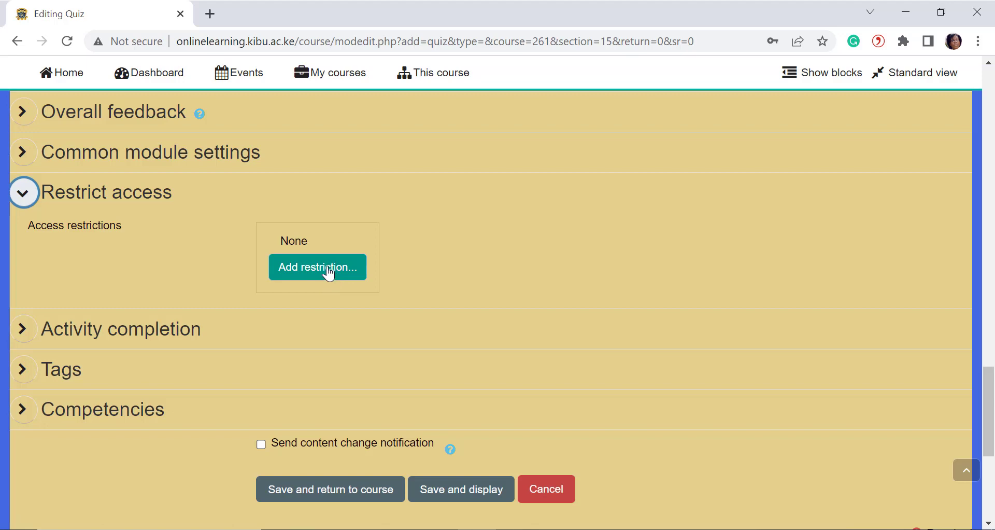
pyautogui.click(330, 273)
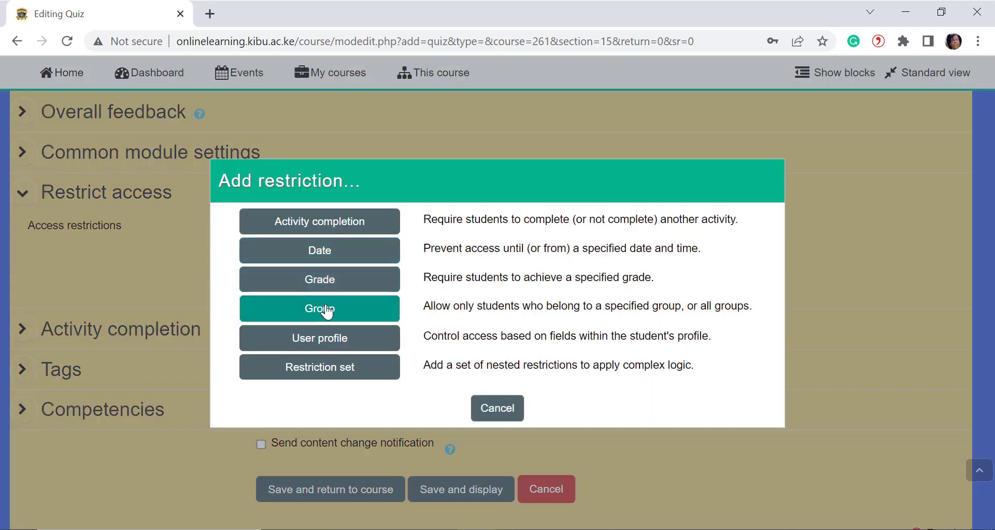
pyautogui.click(327, 309)
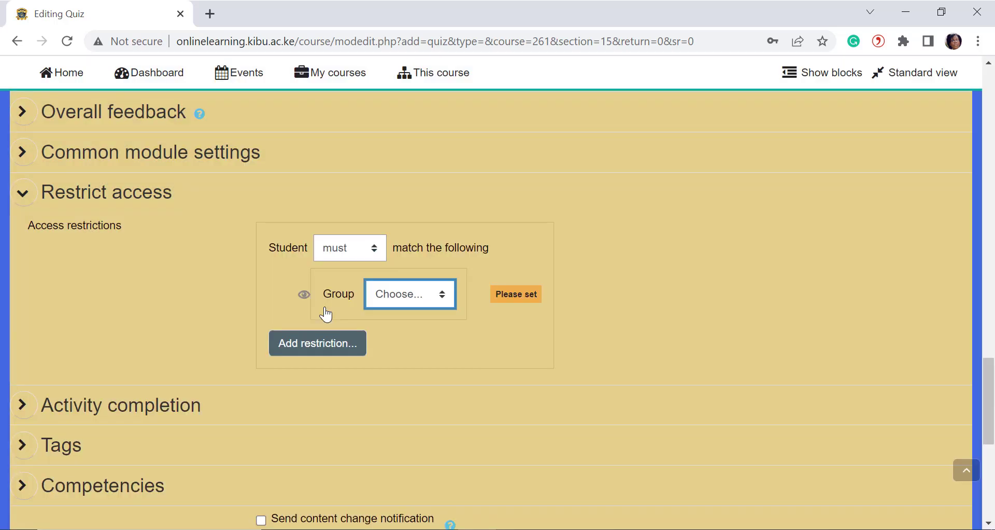
pyautogui.click(397, 295)
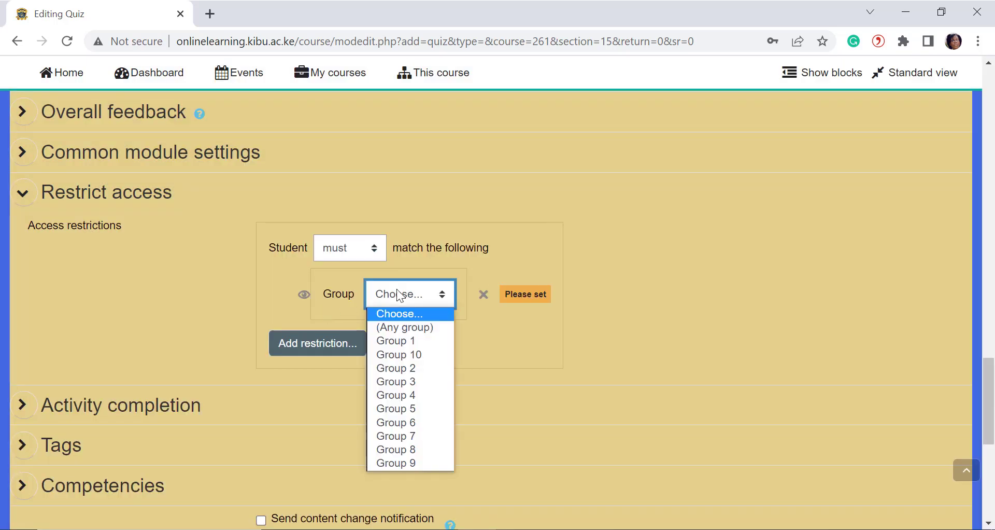
pyautogui.click(398, 355)
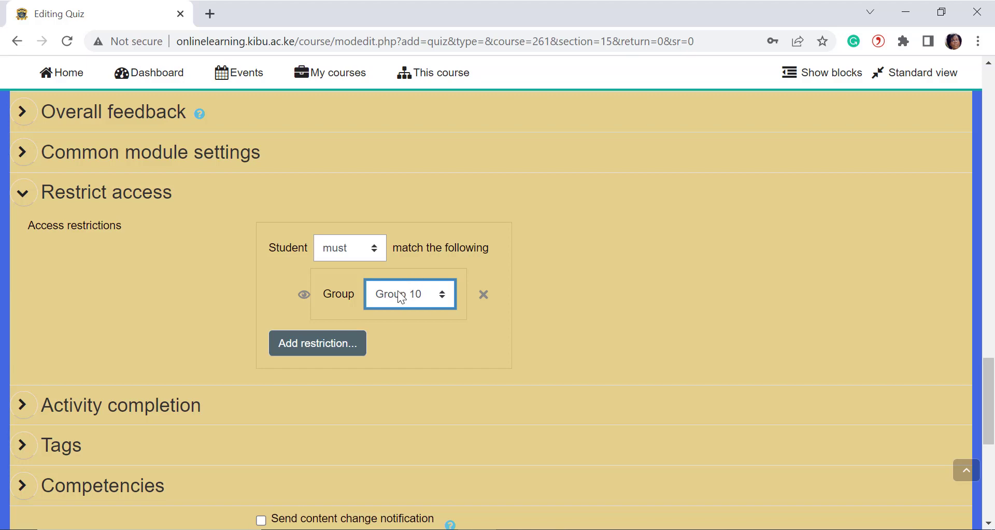
# Set the quiz's completion tracking to "Show activity as complete when conditions are met".
pyautogui.click(22, 403)
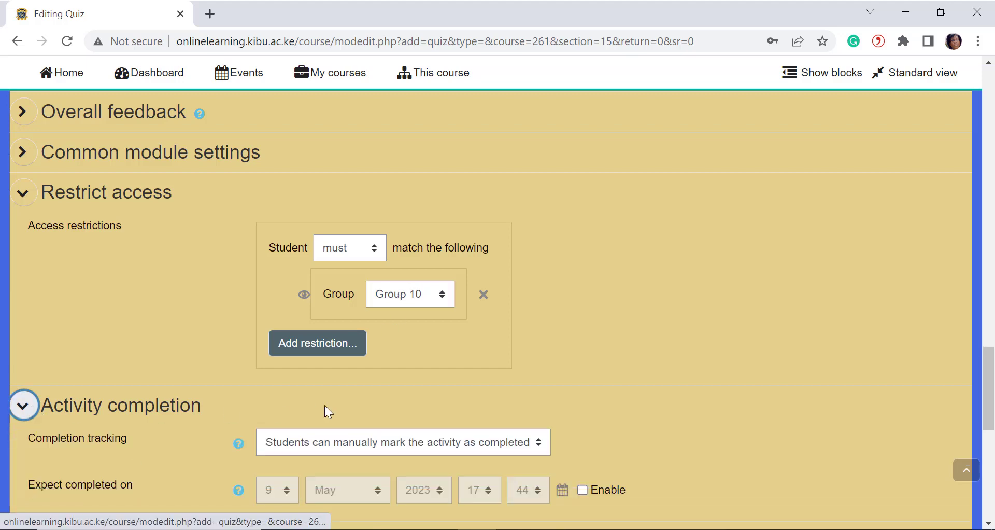
pyautogui.scroll(-2, 324, 405)
pyautogui.click(357, 341)
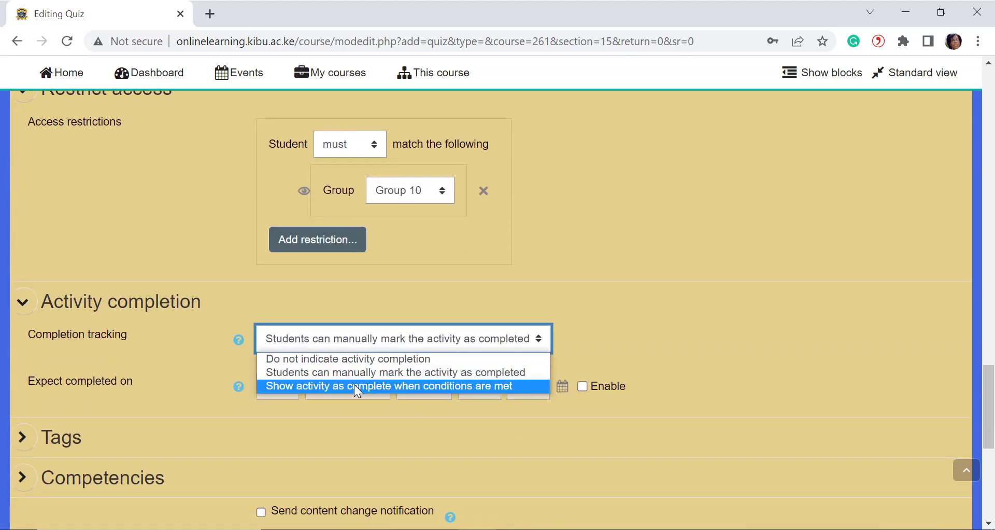
pyautogui.click(355, 387)
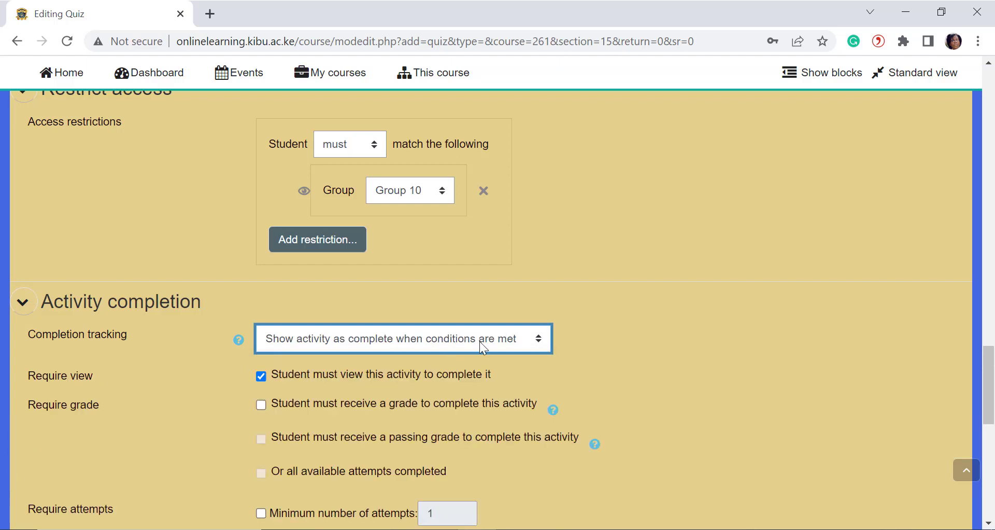
# Replace the view requirement with "Student must receive a grade to complete this activity", and save and display the quiz.
pyautogui.click(262, 376)
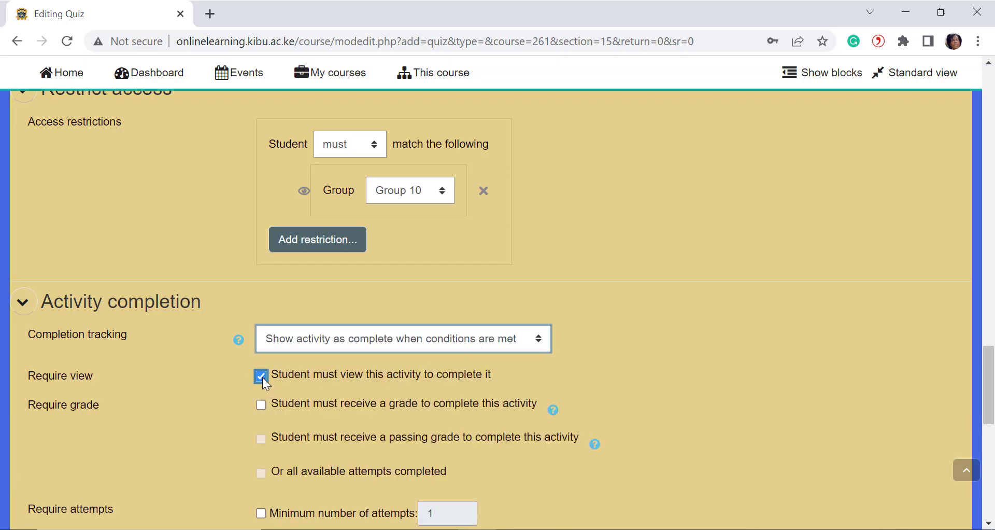
pyautogui.click(262, 404)
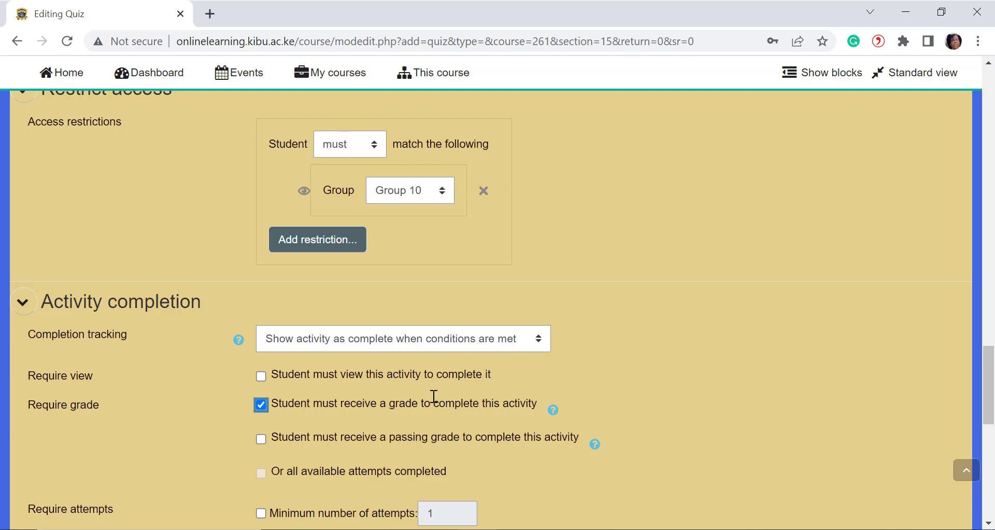
pyautogui.scroll(-8, 434, 396)
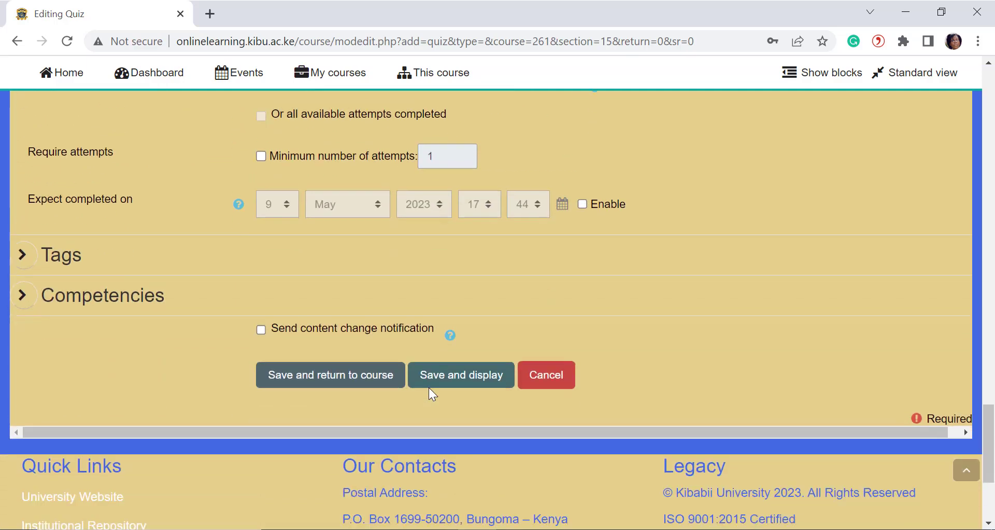
pyautogui.click(456, 319)
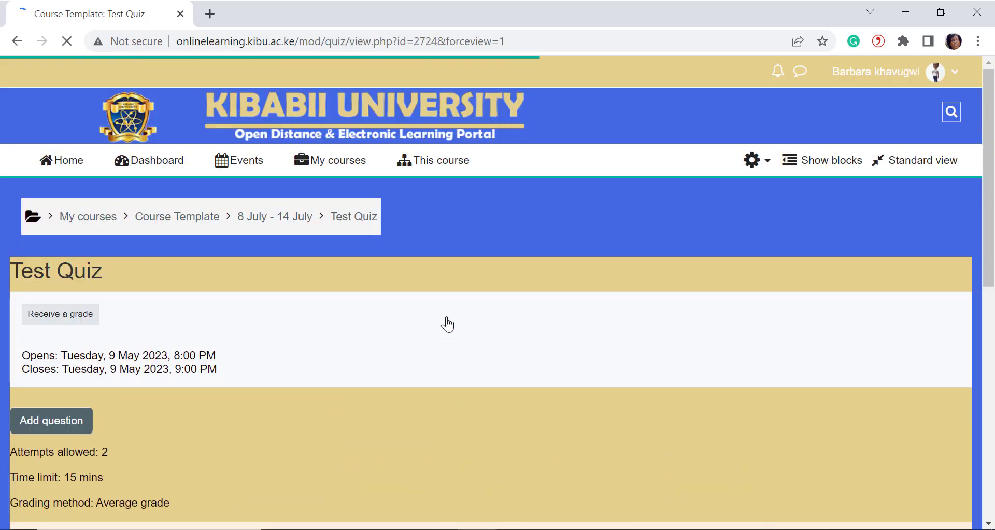
# Start adding questions to Test Quiz from the question bank, choosing the Nations in Africa category.
pyautogui.scroll(-2, 148, 365)
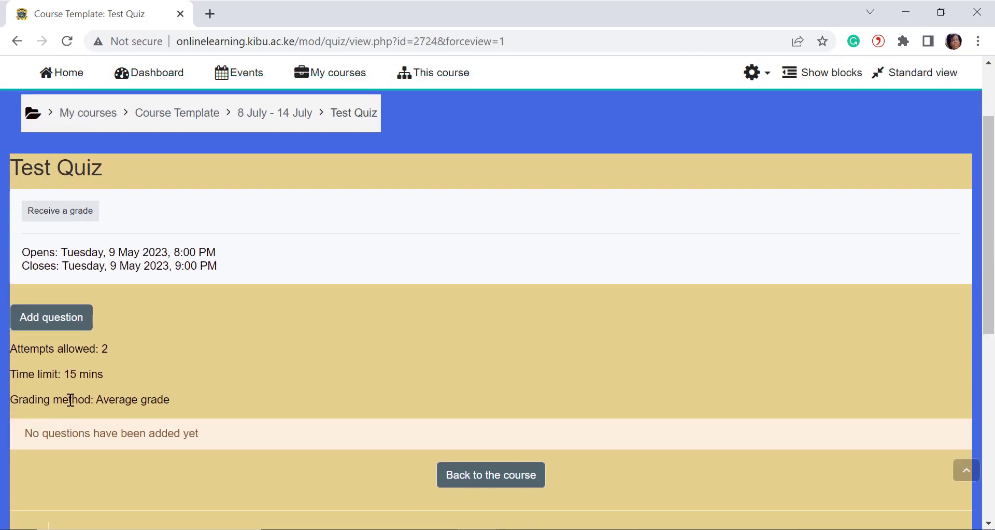
pyautogui.click(57, 325)
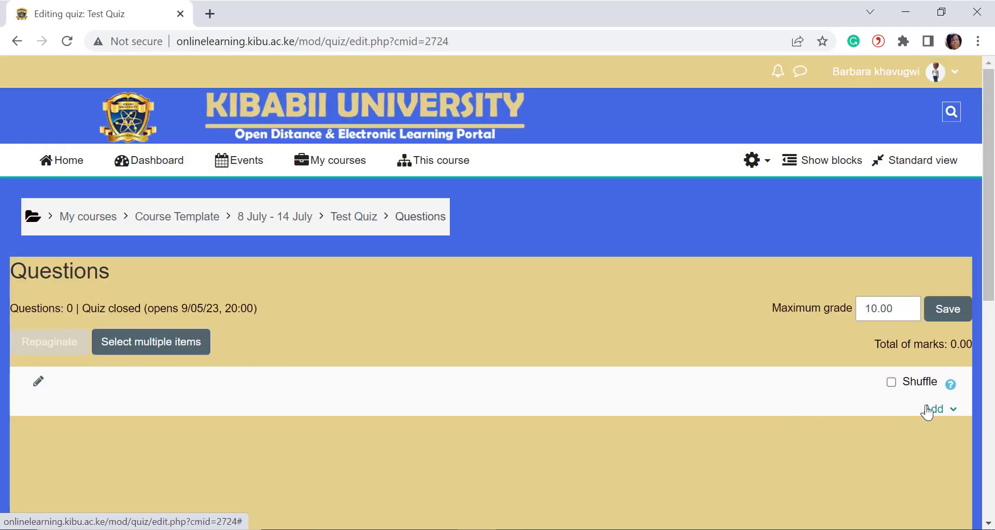
pyautogui.scroll(-3, 928, 412)
pyautogui.click(938, 279)
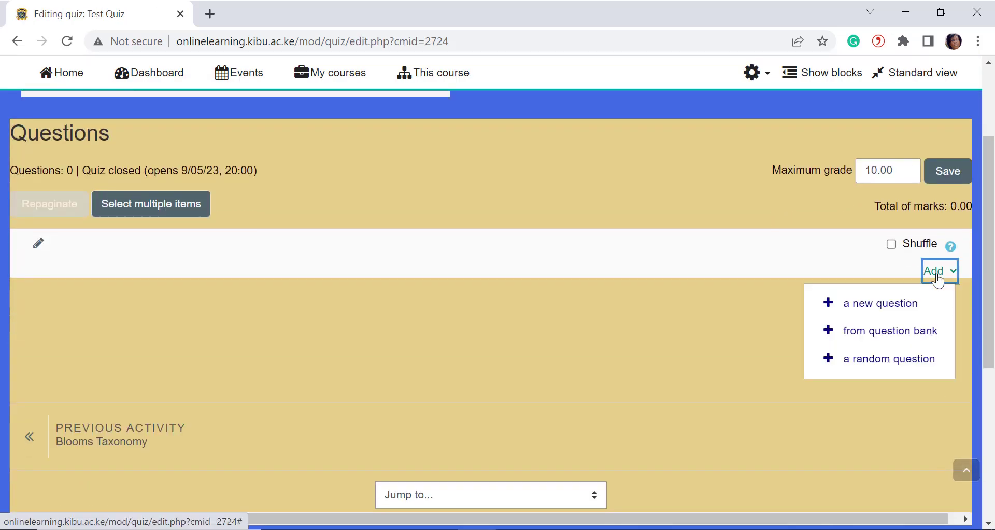
pyautogui.click(898, 334)
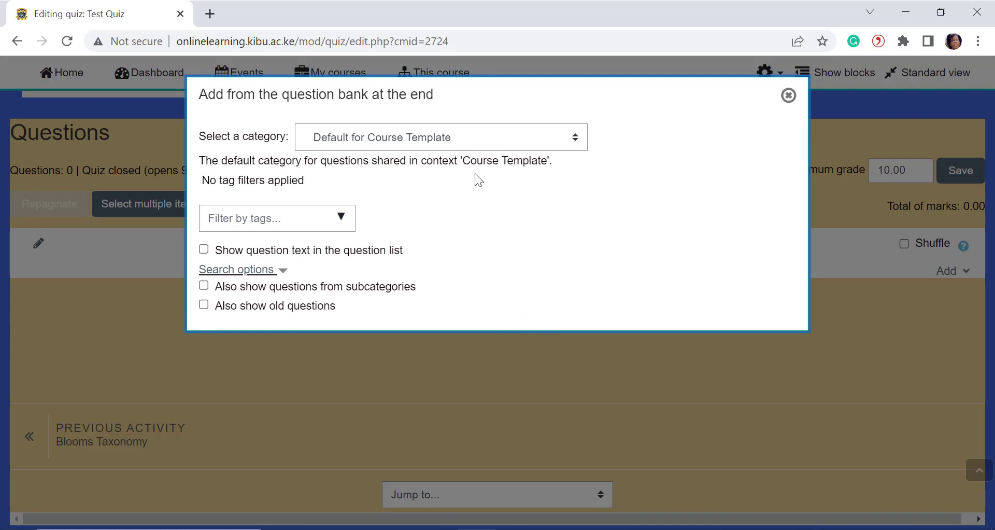
pyautogui.click(500, 137)
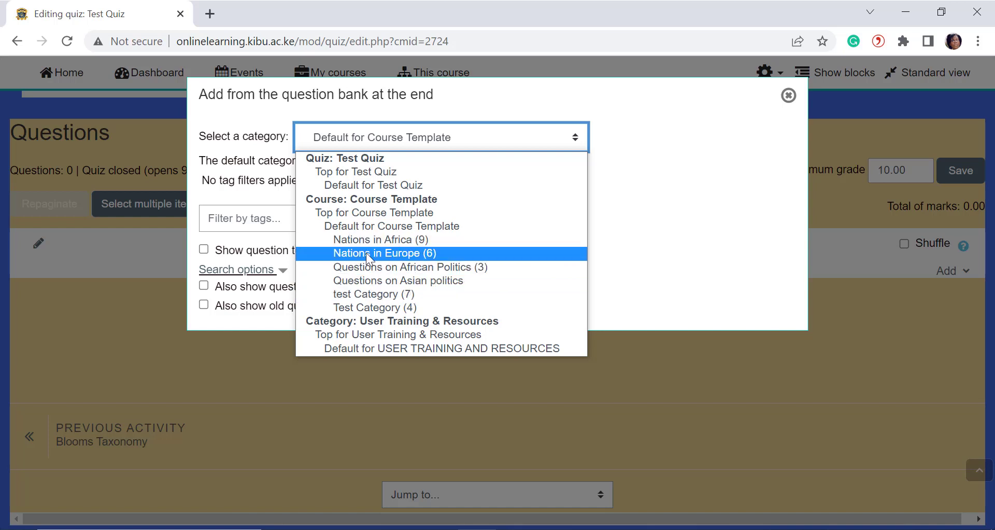
pyautogui.click(381, 239)
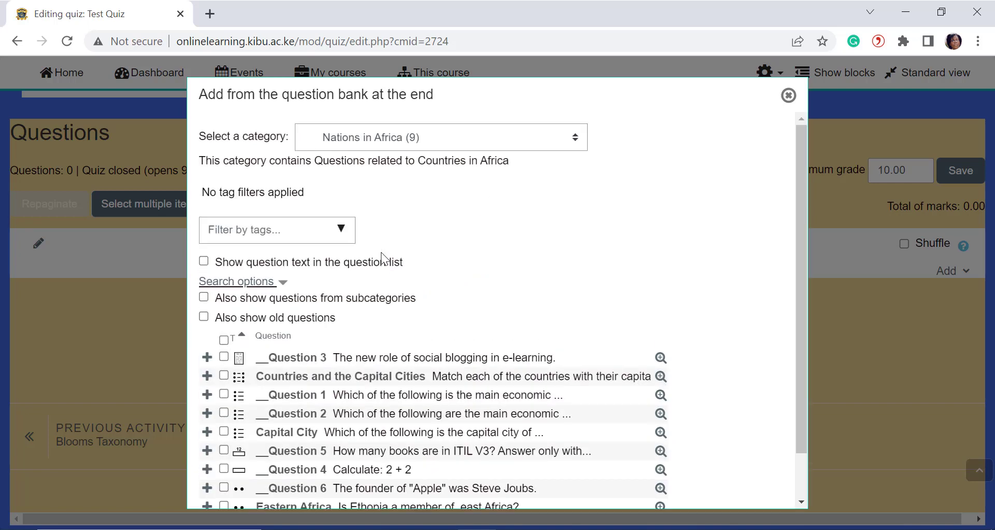
# Add the questions Countries and the Capital Cities, Capital City, Question 4 and Eastern Africa to the quiz.
pyautogui.scroll(-1, 380, 255)
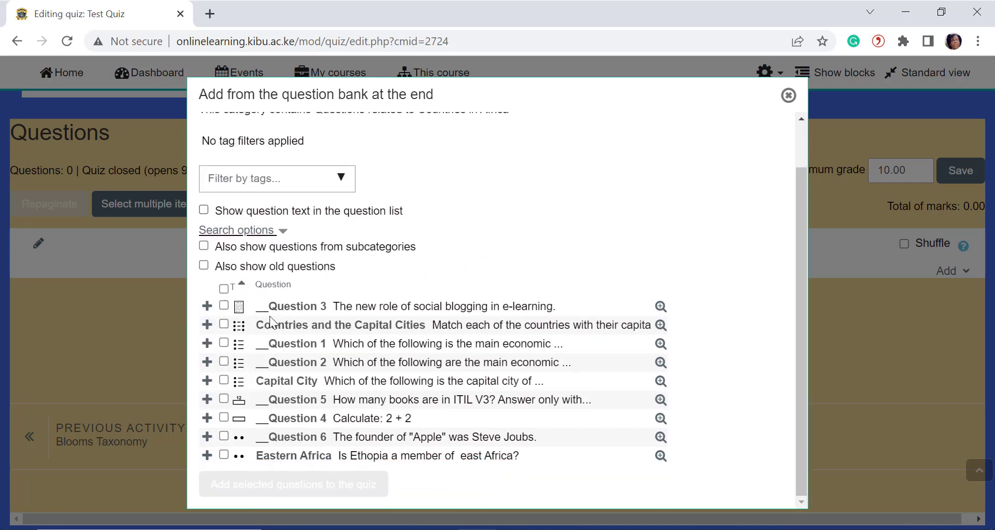
pyautogui.click(223, 324)
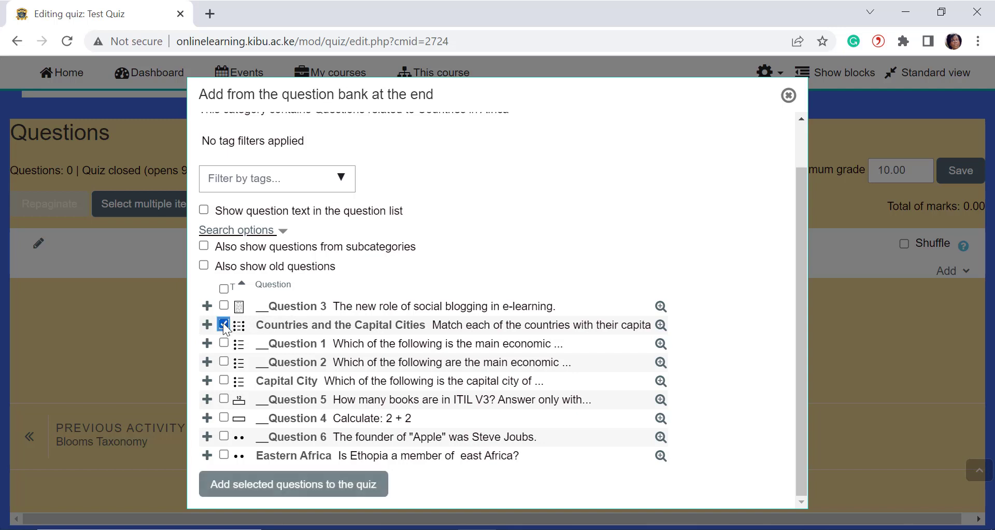
pyautogui.click(224, 381)
pyautogui.click(224, 417)
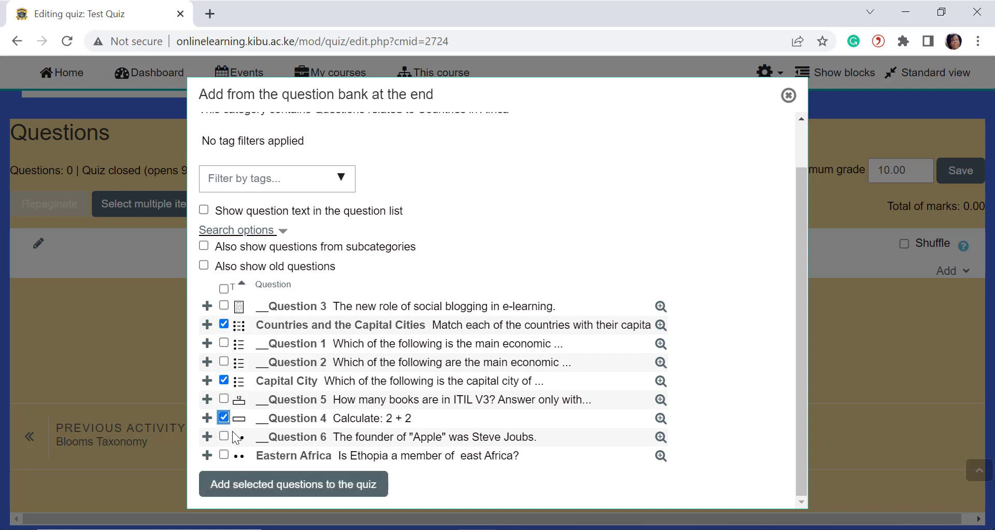
pyautogui.click(224, 454)
pyautogui.click(300, 485)
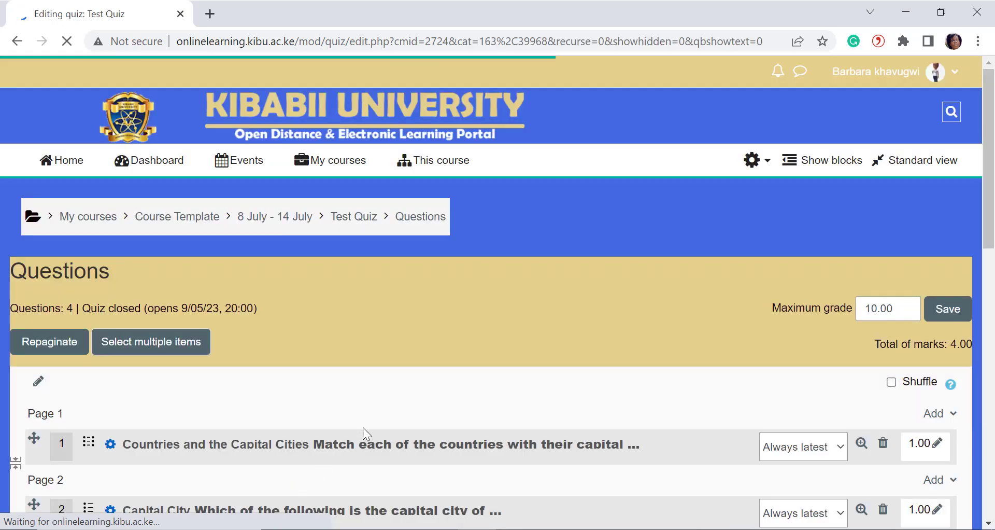
# Add "Countries and thier Capital Cities" and "3. Ethopia was colonized by the italians." from the question bank's Test Category (4).
pyautogui.scroll(-5, 415, 377)
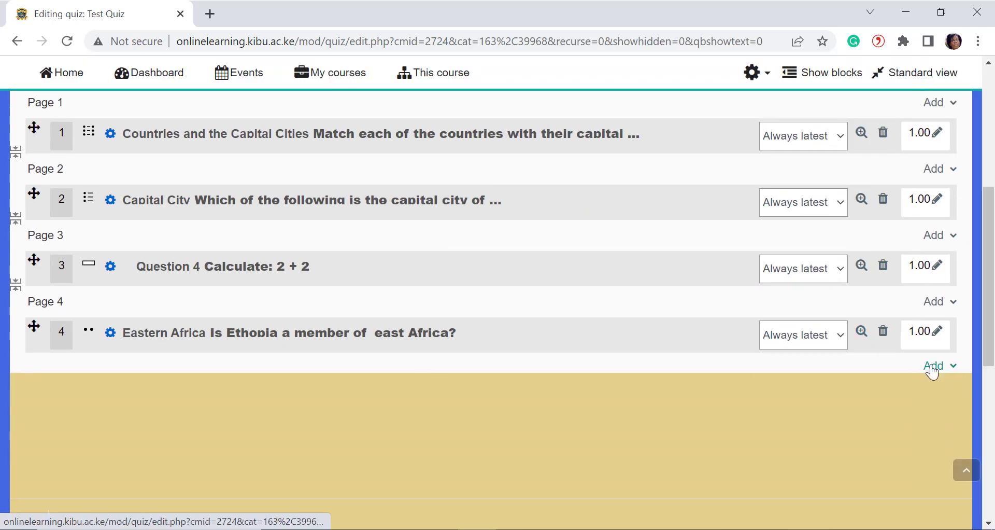
pyautogui.click(933, 371)
pyautogui.click(886, 425)
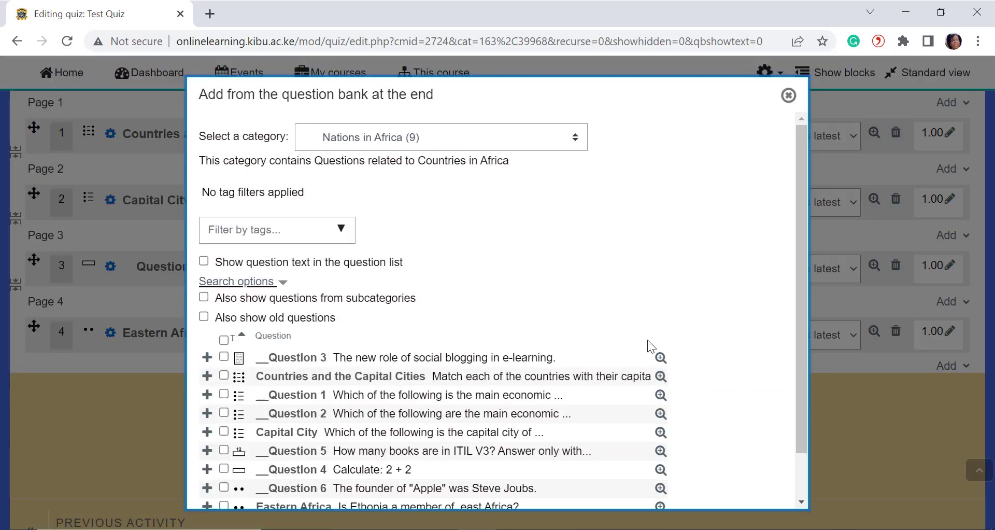
pyautogui.click(444, 141)
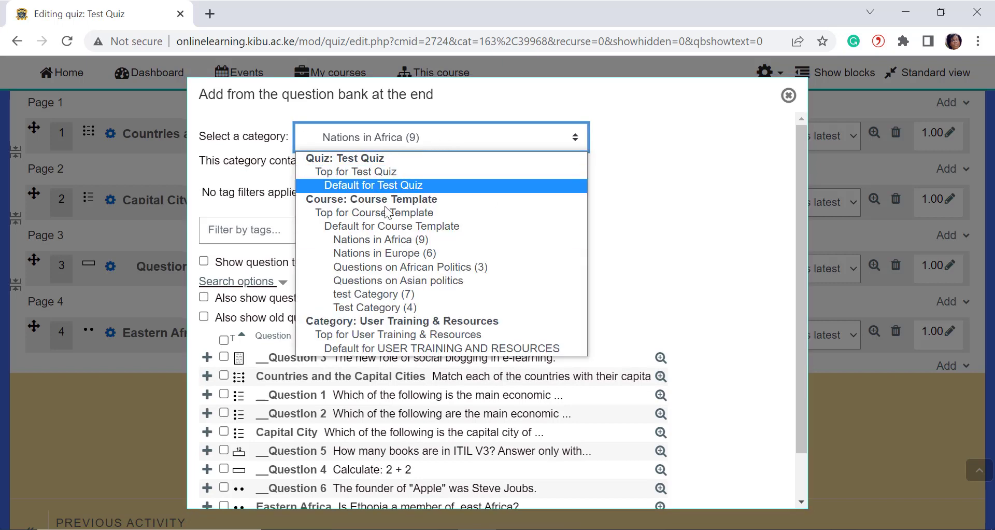
pyautogui.click(381, 302)
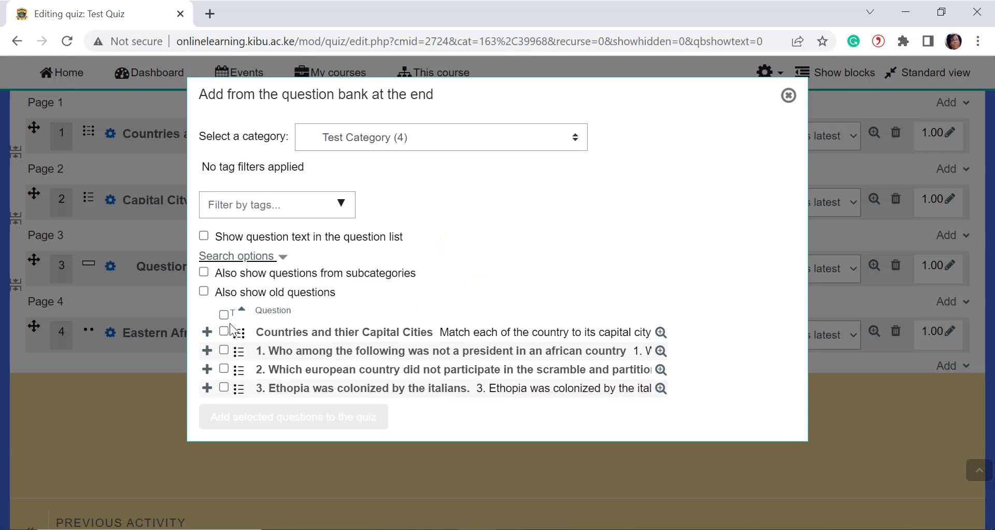
pyautogui.click(223, 332)
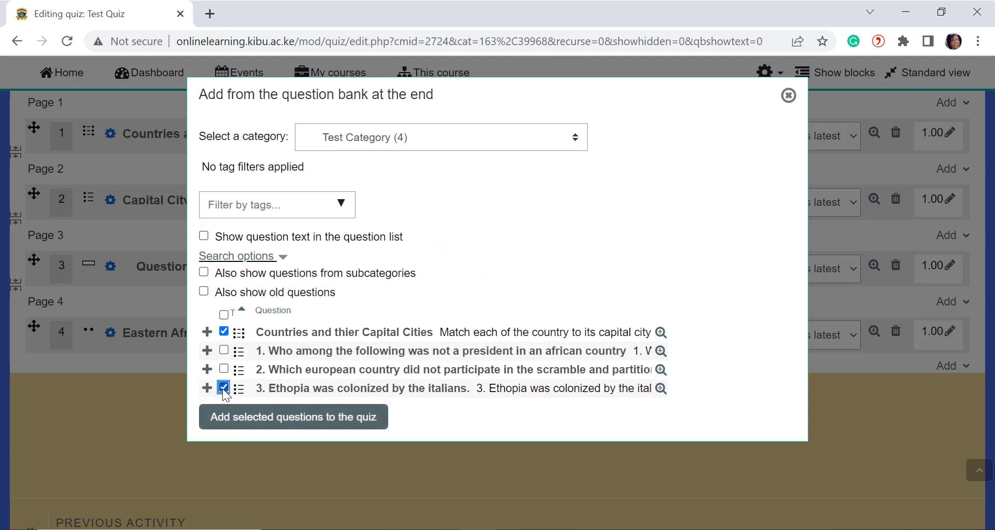
pyautogui.click(246, 426)
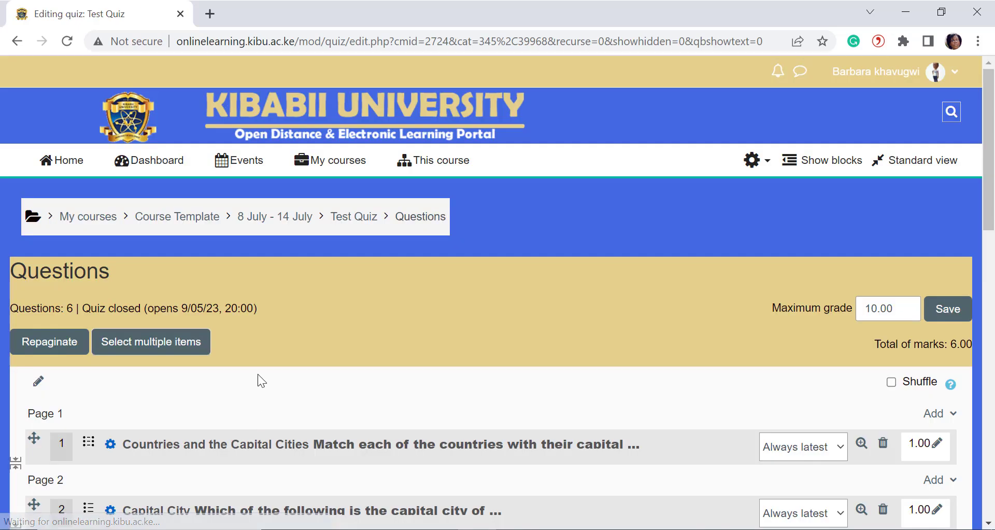
# Return to the Test Quiz overview page and start a timed preview attempt of the quiz.
pyautogui.scroll(-2, 260, 380)
pyautogui.scroll(-4, 260, 382)
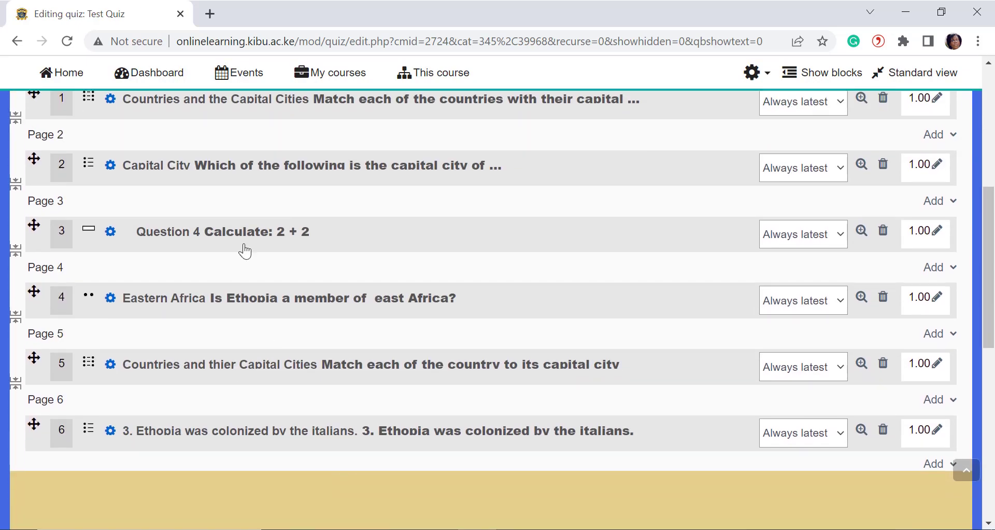
pyautogui.scroll(2, 284, 336)
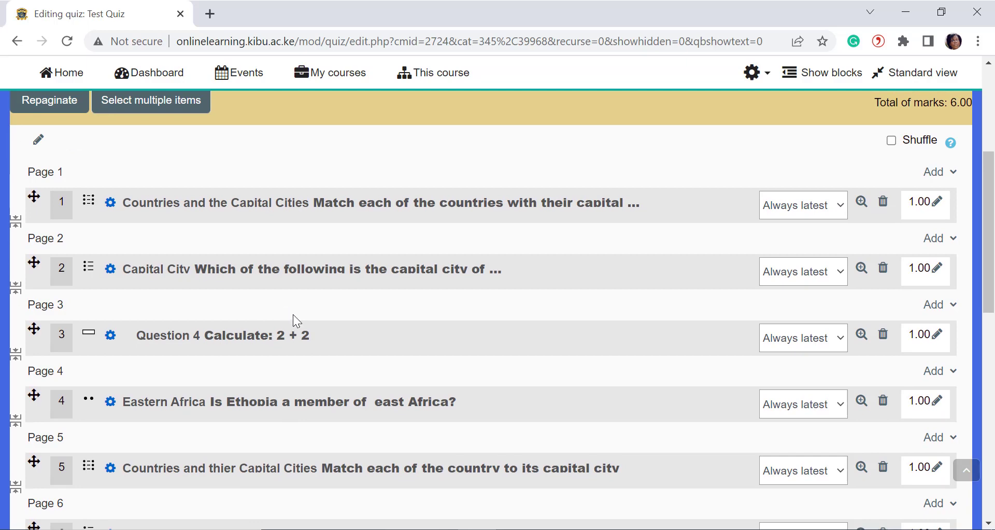
pyautogui.scroll(4, 295, 301)
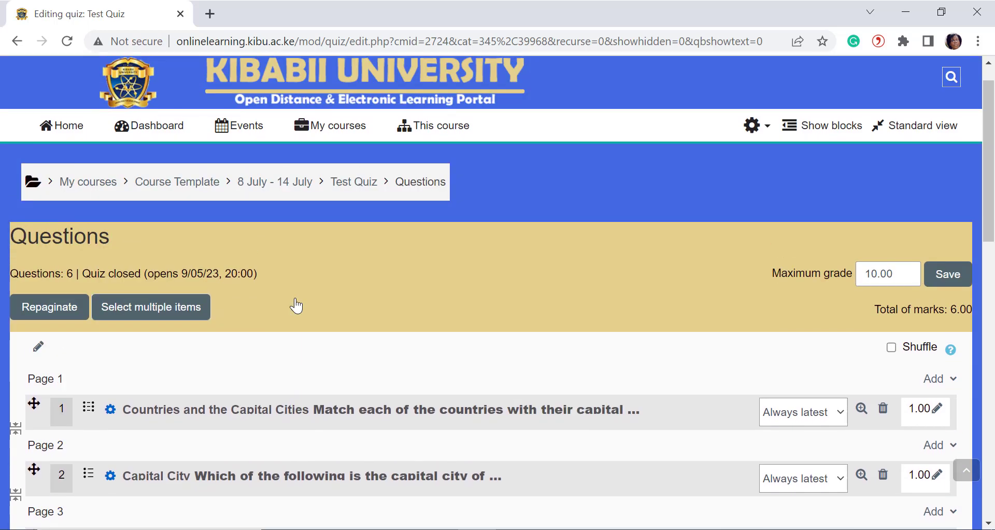
pyautogui.scroll(1, 295, 294)
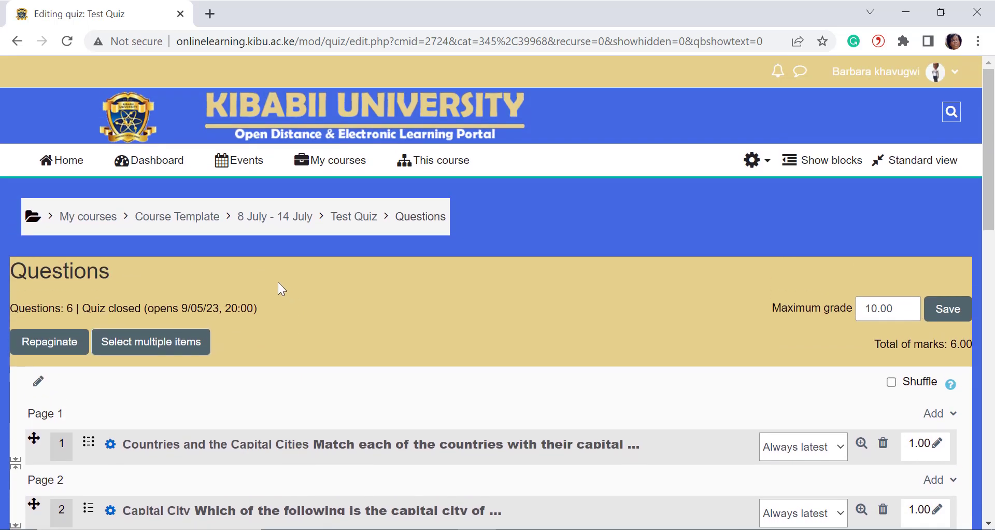
pyautogui.click(354, 218)
pyautogui.scroll(-5, 316, 321)
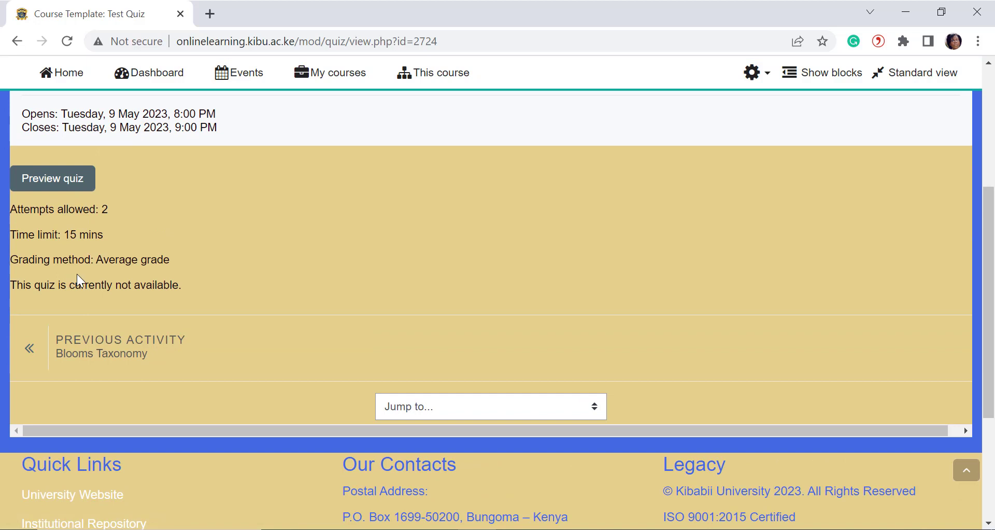
pyautogui.scroll(2, 84, 261)
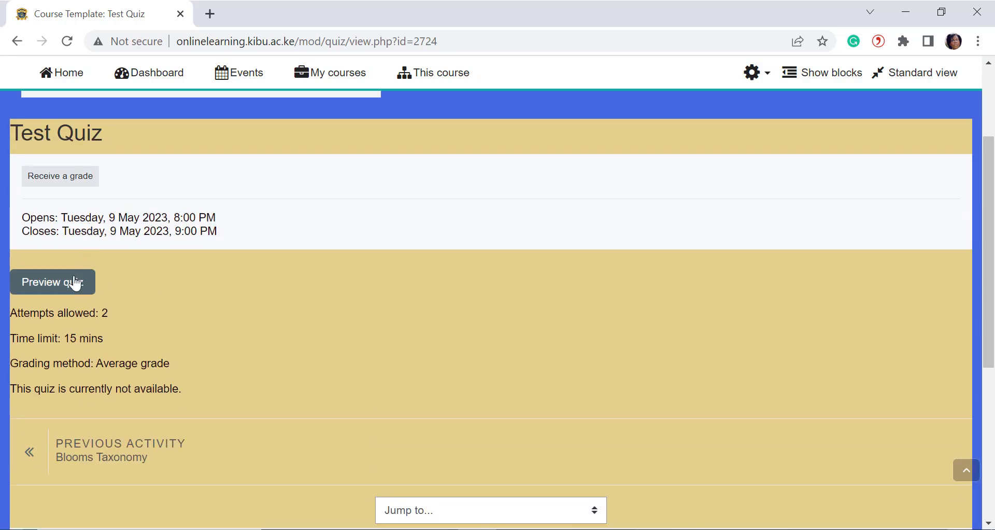
pyautogui.click(68, 289)
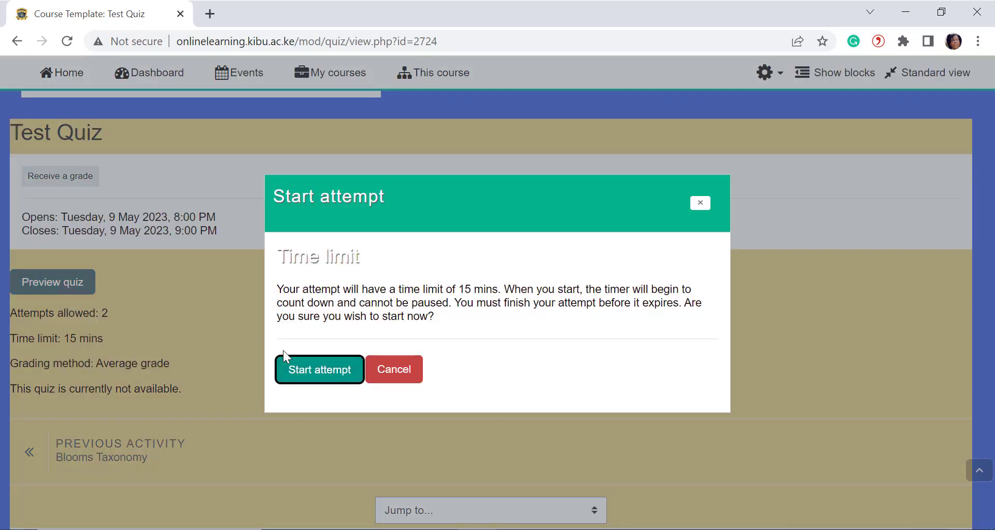
pyautogui.click(313, 370)
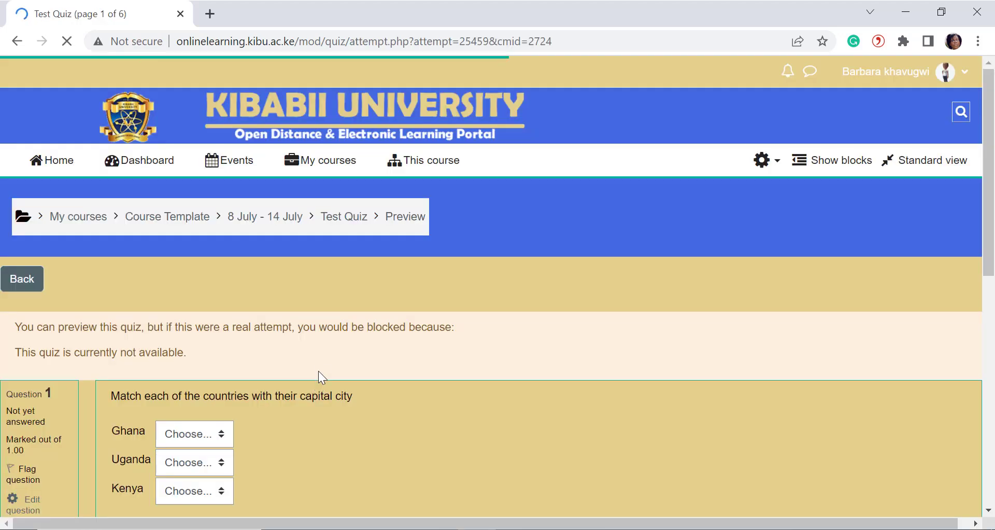
# Answer question 1 by matching Ghana with Accra, Uganda with Kampala and Kenya with Nairobi, and continue to question 2.
pyautogui.scroll(-4, 323, 353)
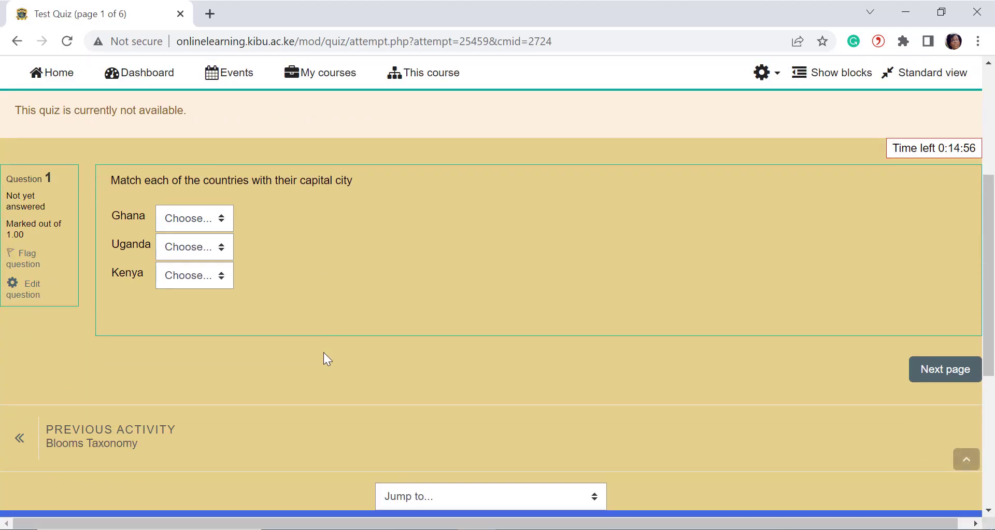
pyautogui.scroll(2, 320, 350)
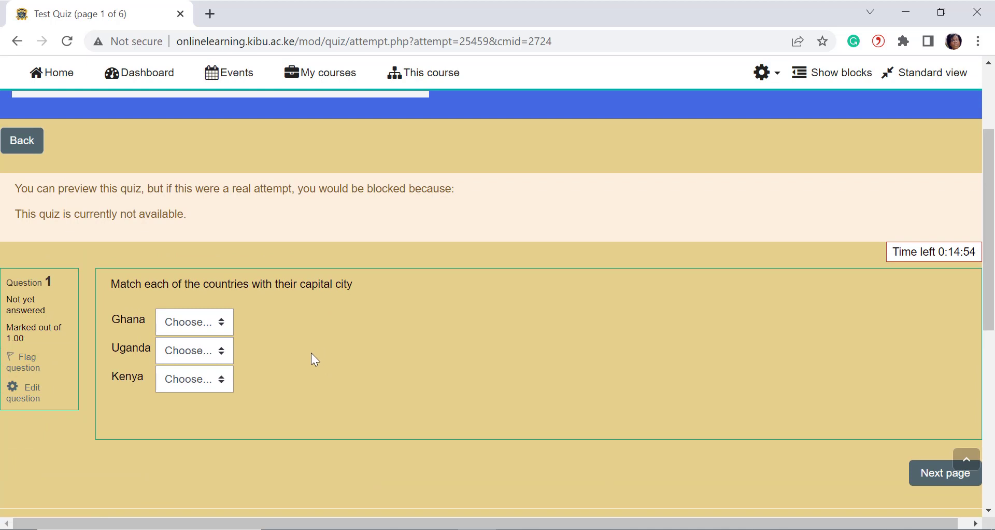
pyautogui.click(214, 330)
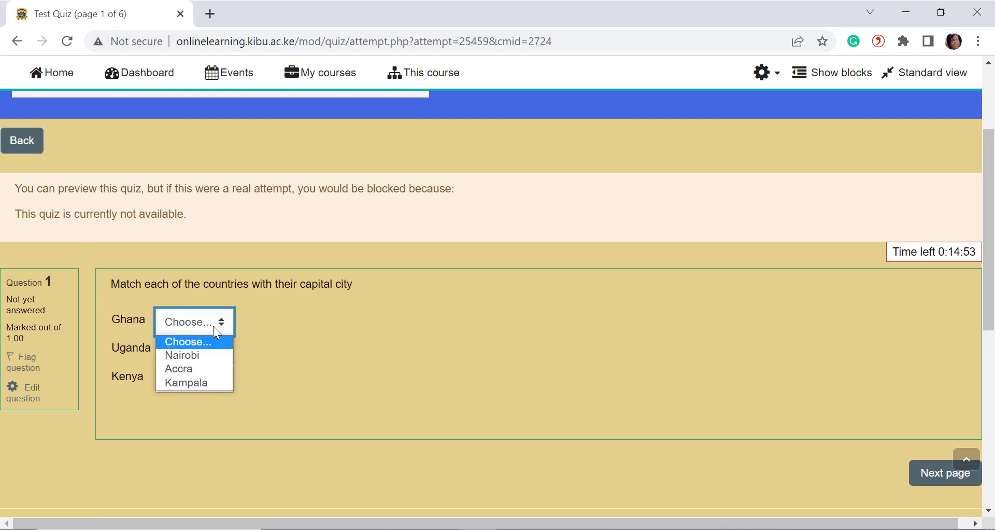
pyautogui.click(197, 374)
pyautogui.click(198, 357)
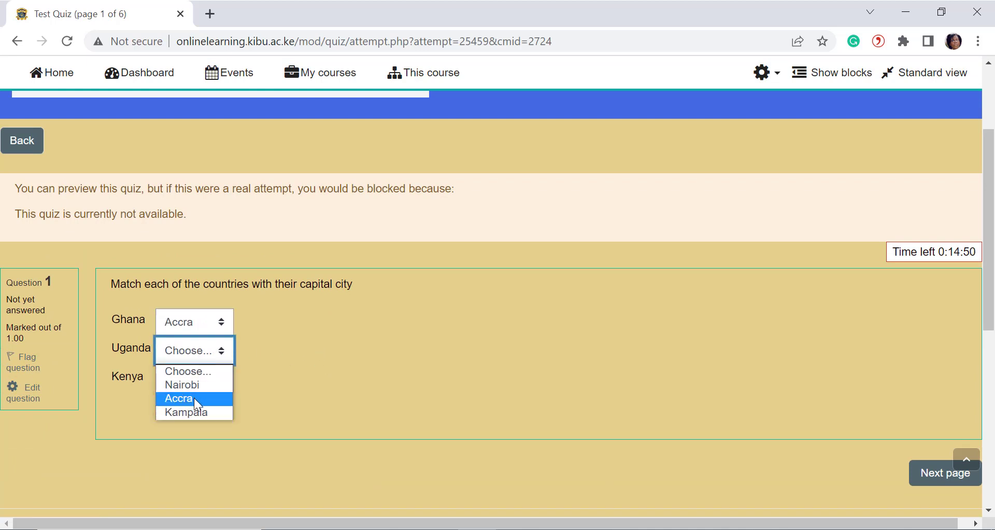
pyautogui.click(197, 410)
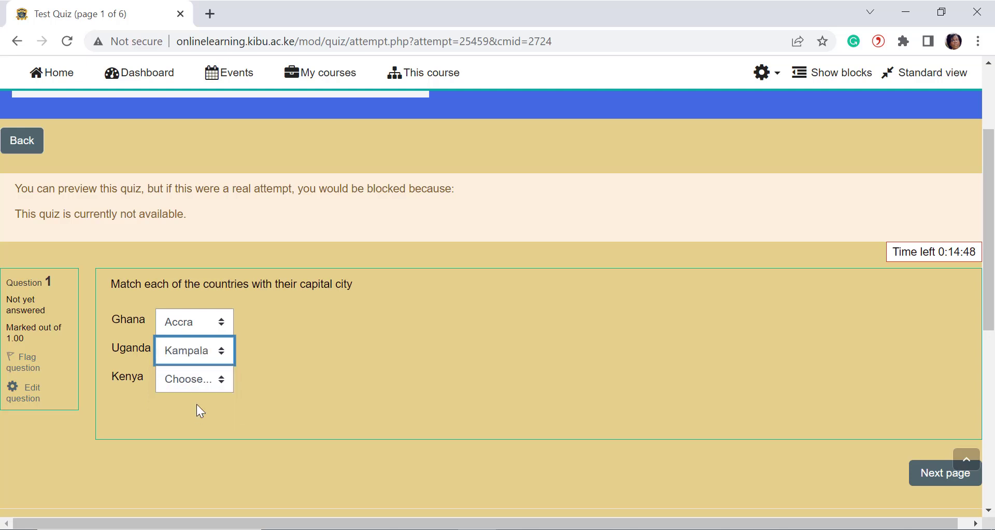
pyautogui.click(200, 387)
pyautogui.click(195, 412)
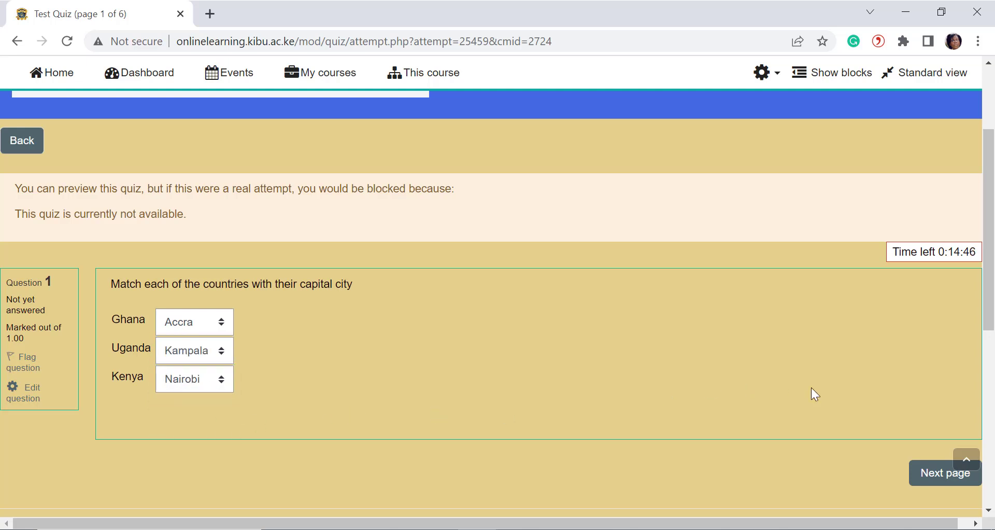
pyautogui.click(931, 473)
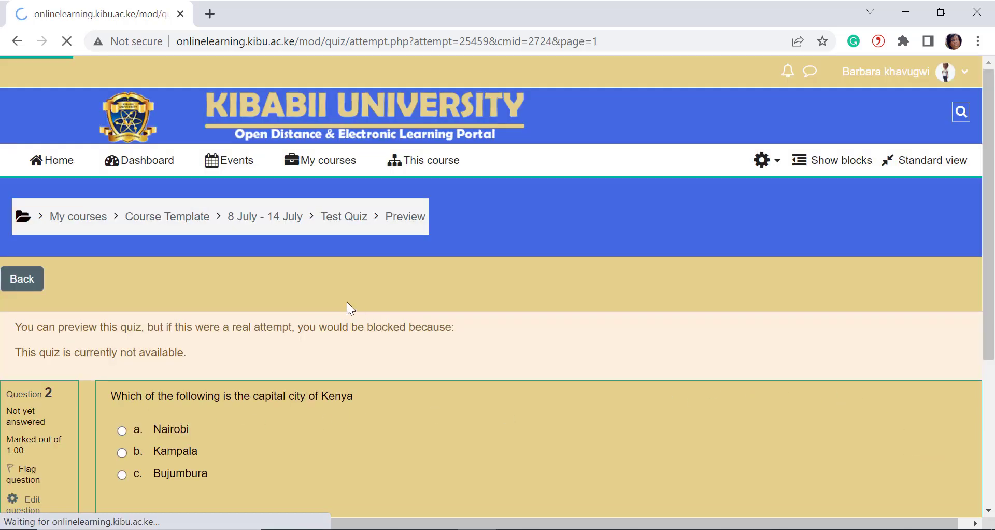
# Answer question 2 about Kenya's capital city with Nairobi and continue to question 3.
pyautogui.scroll(-2, 346, 301)
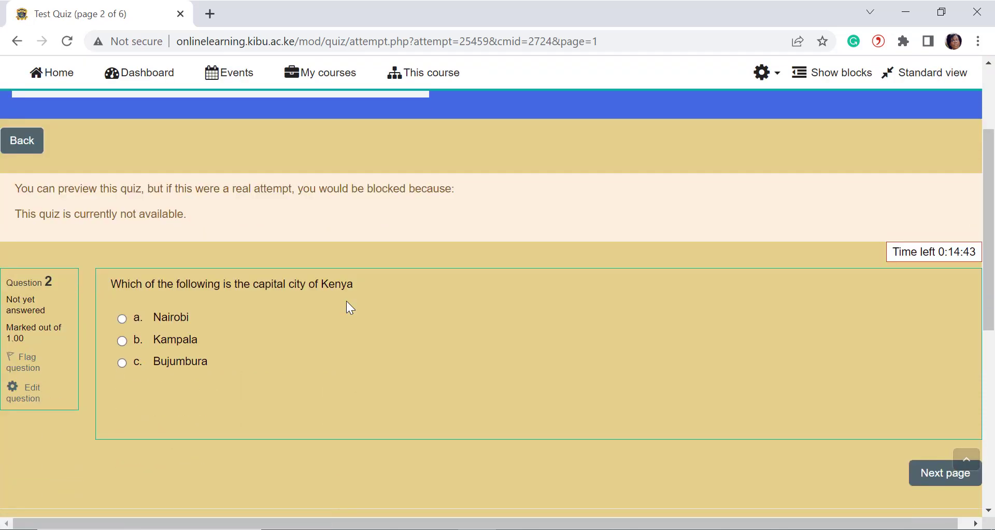
pyautogui.click(126, 319)
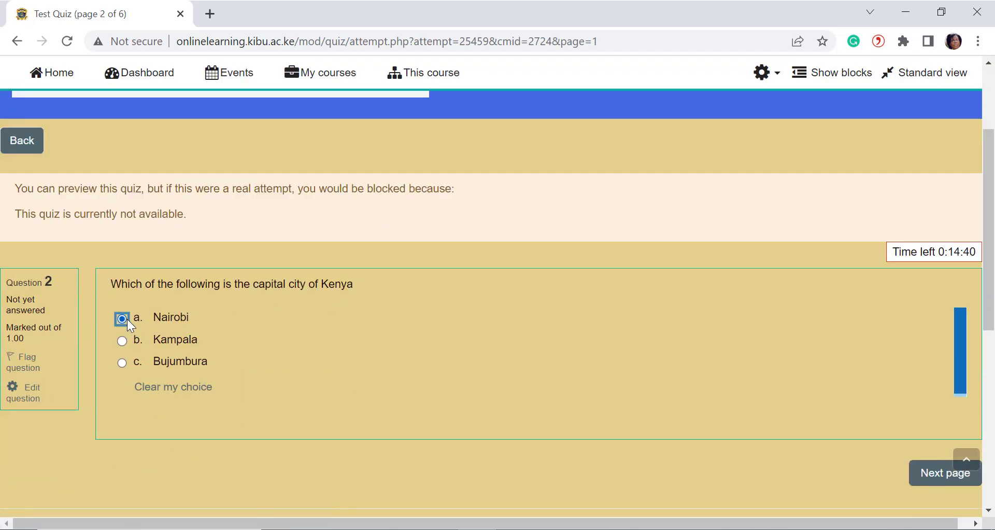
pyautogui.click(927, 473)
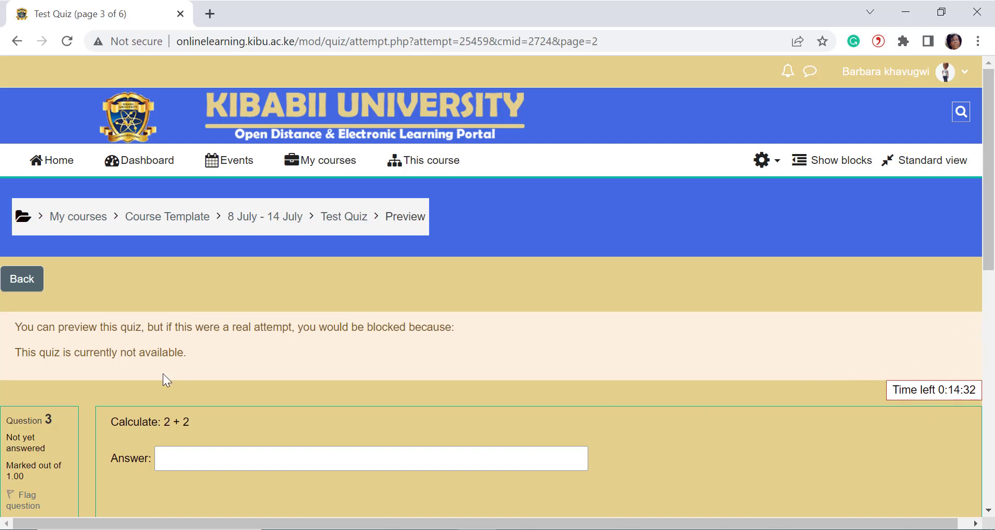
# Answer question 3, the 2 + 2 calculation, with 4 and continue to question 4.
pyautogui.scroll(-4, 163, 373)
pyautogui.click(179, 249)
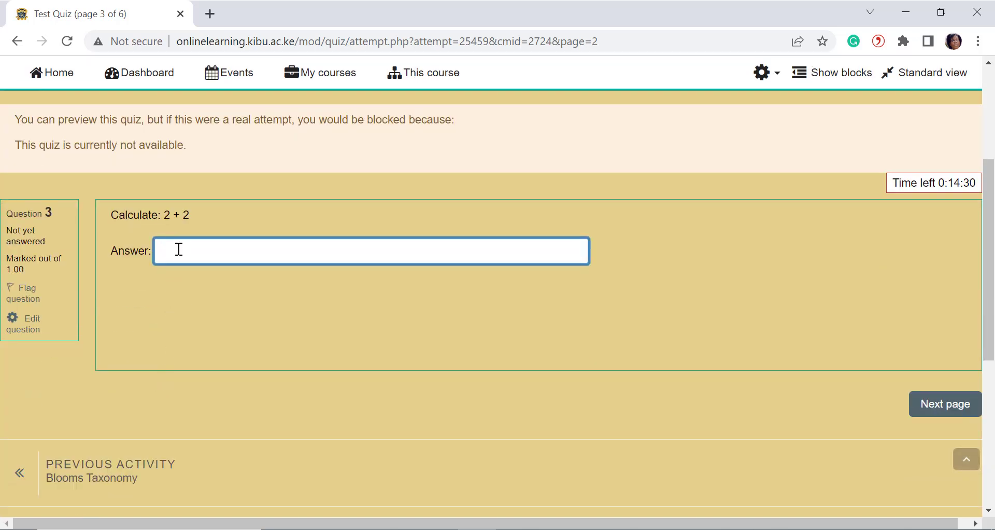
pyautogui.write('4')
pyautogui.click(788, 388)
pyautogui.click(924, 405)
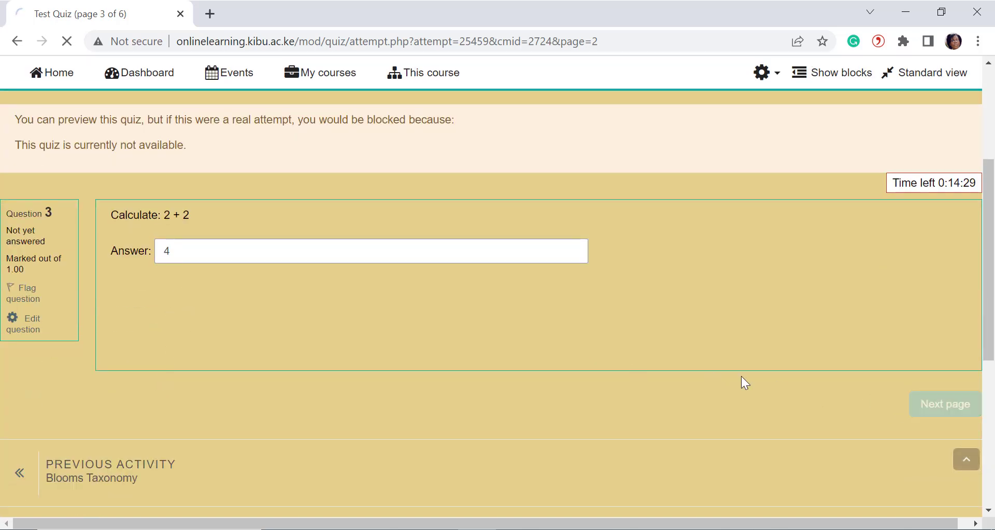
# Answer False to question 4 about Ethopia being a member of east Africa and continue to question 5.
pyautogui.scroll(-2, 574, 347)
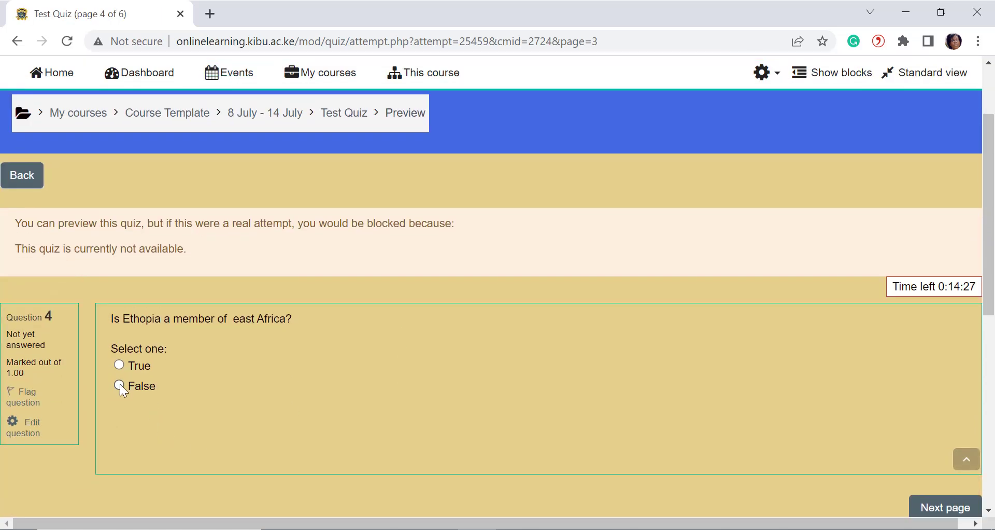
pyautogui.click(120, 384)
pyautogui.click(933, 505)
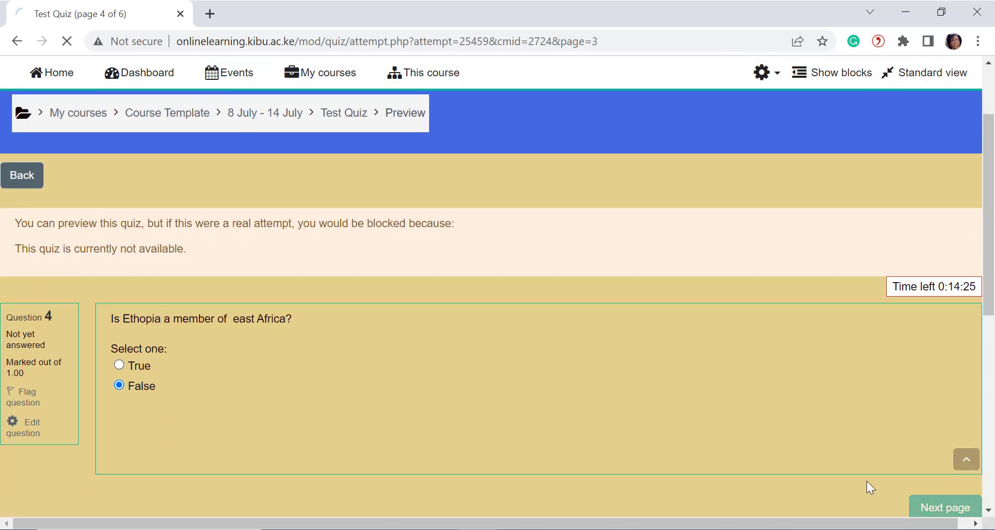
# Answer question 5 by matching Uganda with zzzz, Congo with Accra, Ghana with Nairobi, Kenya with Kampala and Ethopia with xxxxx, and continue to question 6.
pyautogui.scroll(-3, 428, 388)
pyautogui.click(201, 220)
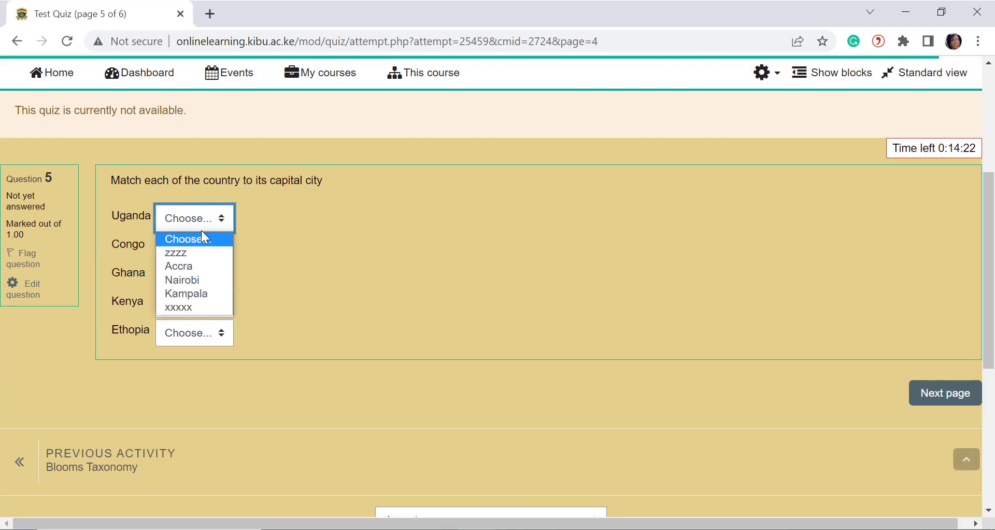
pyautogui.click(198, 252)
pyautogui.click(199, 258)
pyautogui.click(199, 294)
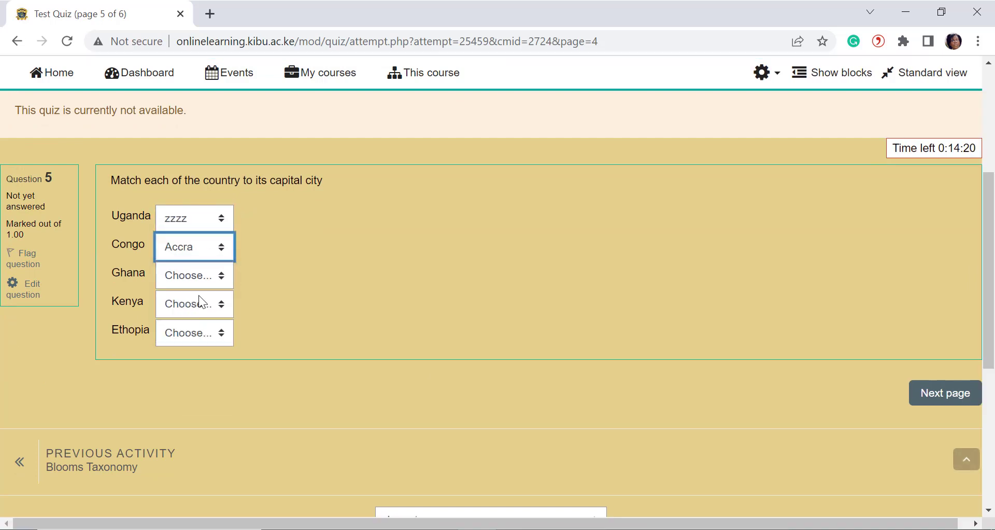
pyautogui.click(200, 283)
pyautogui.click(202, 335)
pyautogui.click(201, 305)
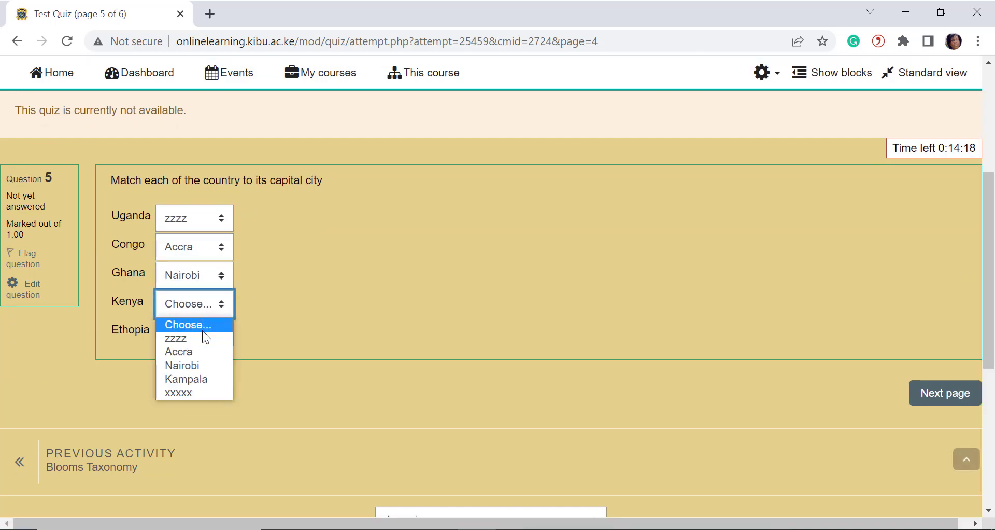
pyautogui.click(204, 378)
pyautogui.click(200, 338)
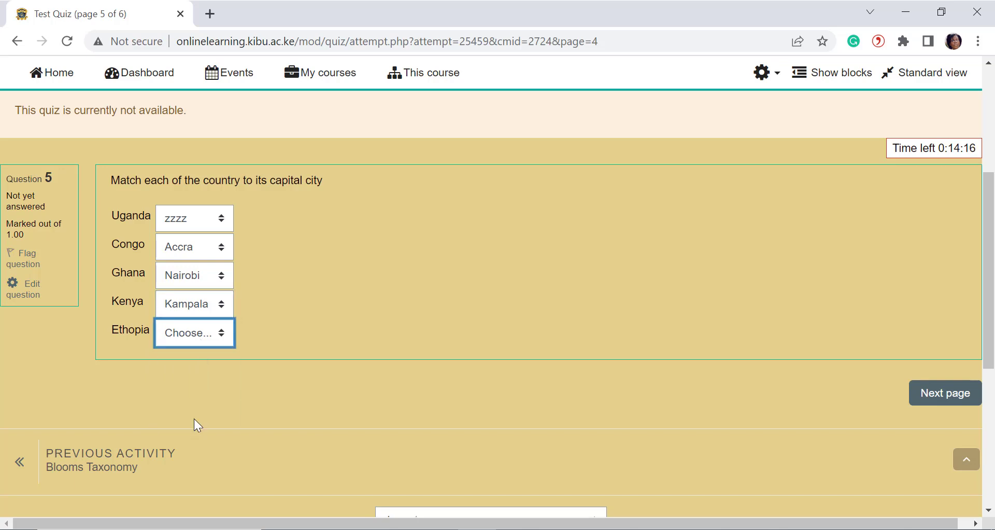
pyautogui.click(197, 424)
pyautogui.click(922, 392)
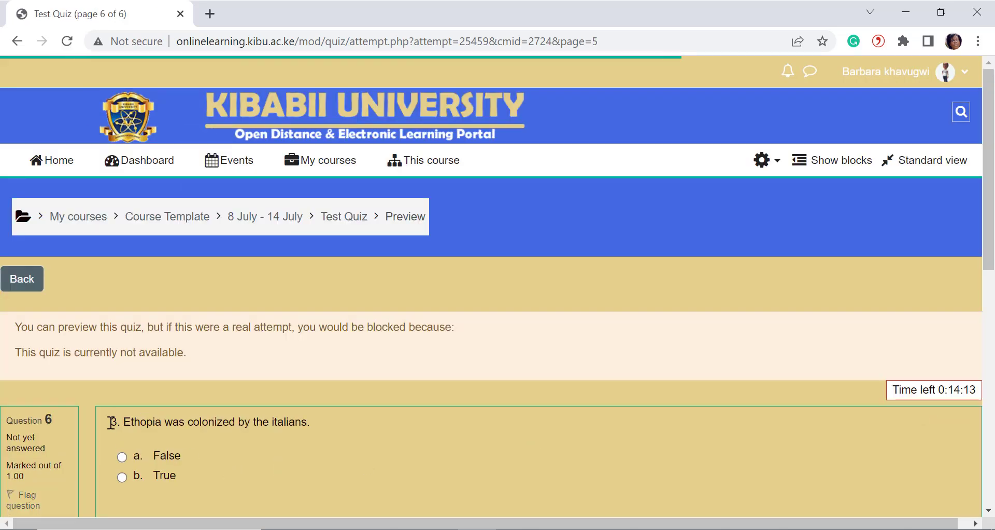
# Answer False to question 6 about Ethopia's colonization by the italians and finish the attempt.
pyautogui.click(122, 455)
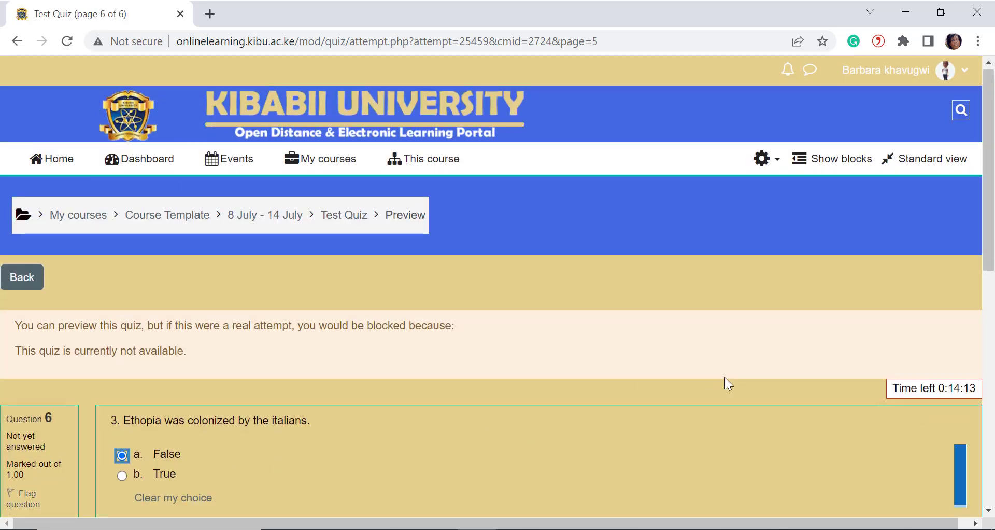
pyautogui.scroll(-3, 724, 384)
pyautogui.click(904, 473)
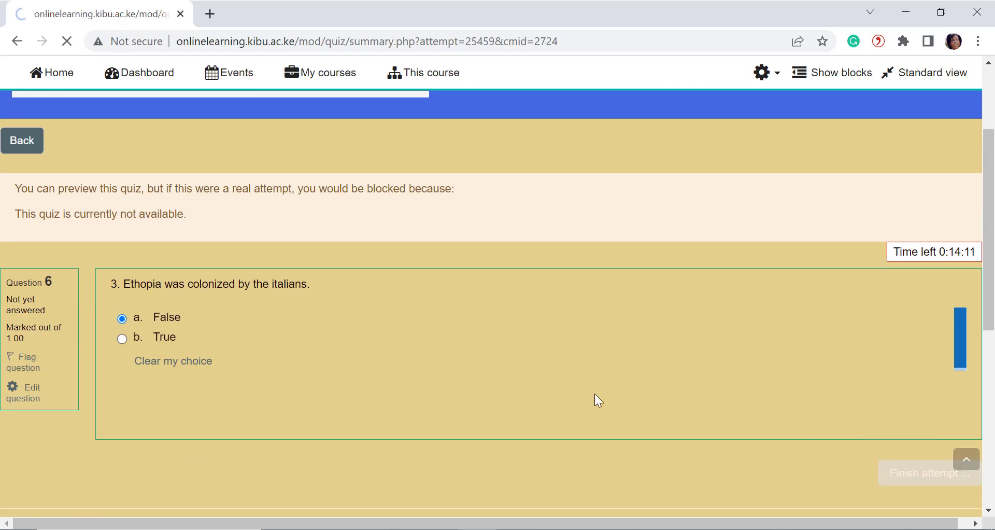
# Check the summary of the attempt, then submit all answers and confirm the submission.
pyautogui.scroll(-5, 560, 403)
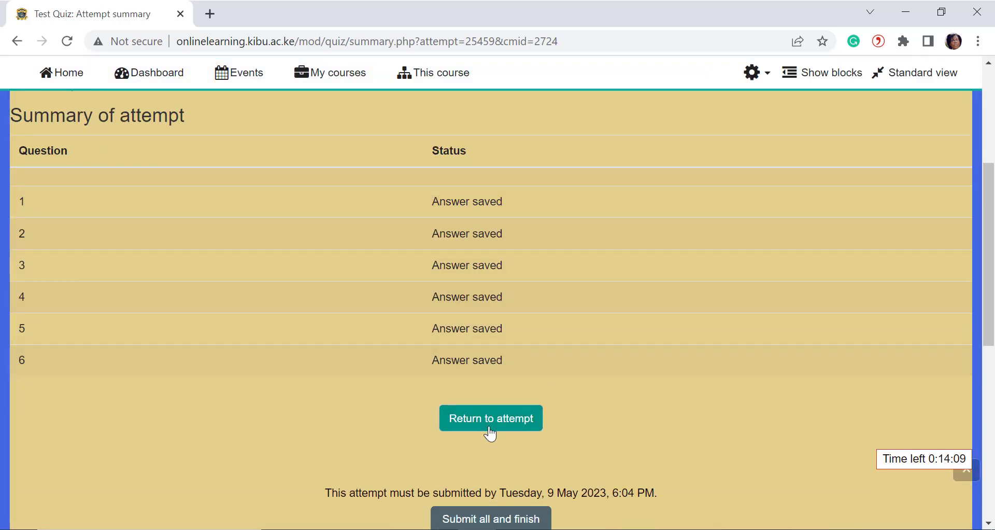
pyautogui.scroll(-2, 489, 495)
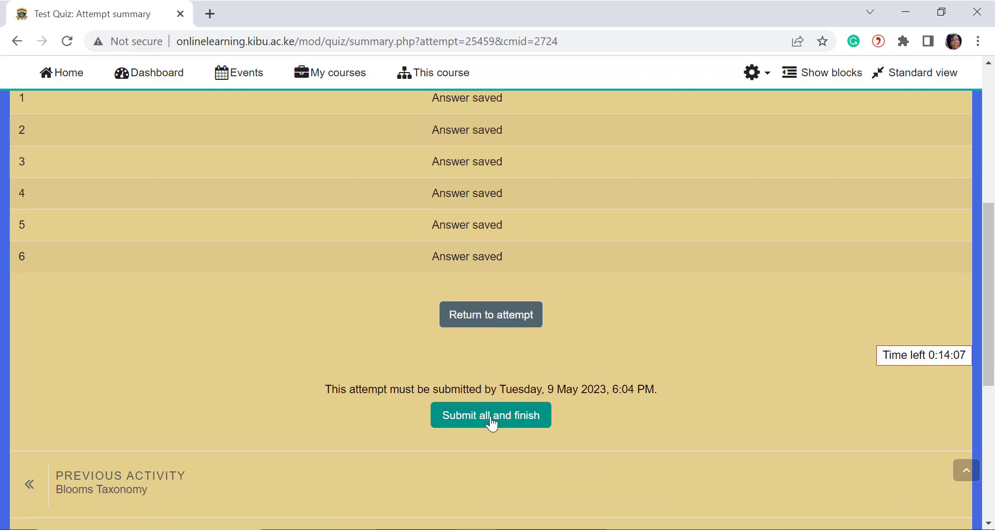
pyautogui.click(491, 423)
pyautogui.click(464, 375)
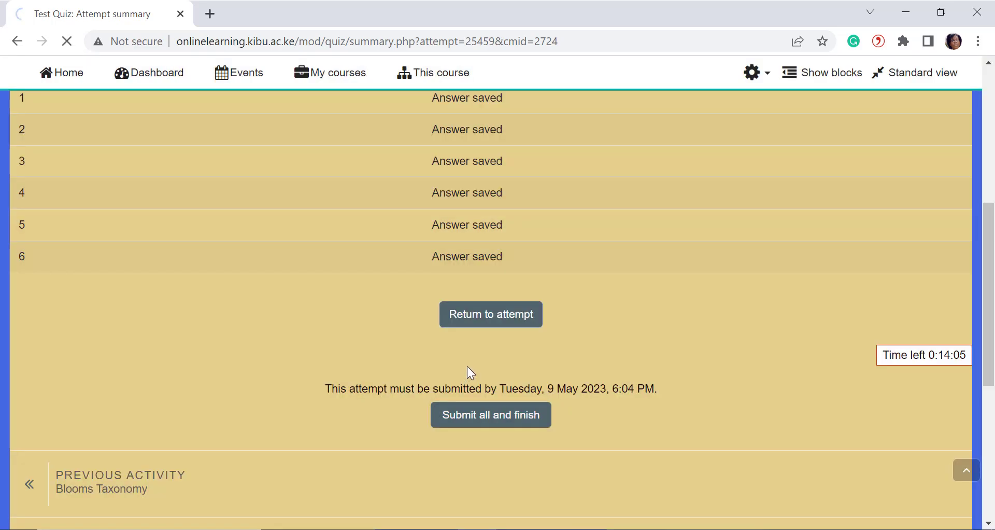
# Review the submitted attempt's start and completion details and the answers given to all the questions.
pyautogui.scroll(-6, 465, 369)
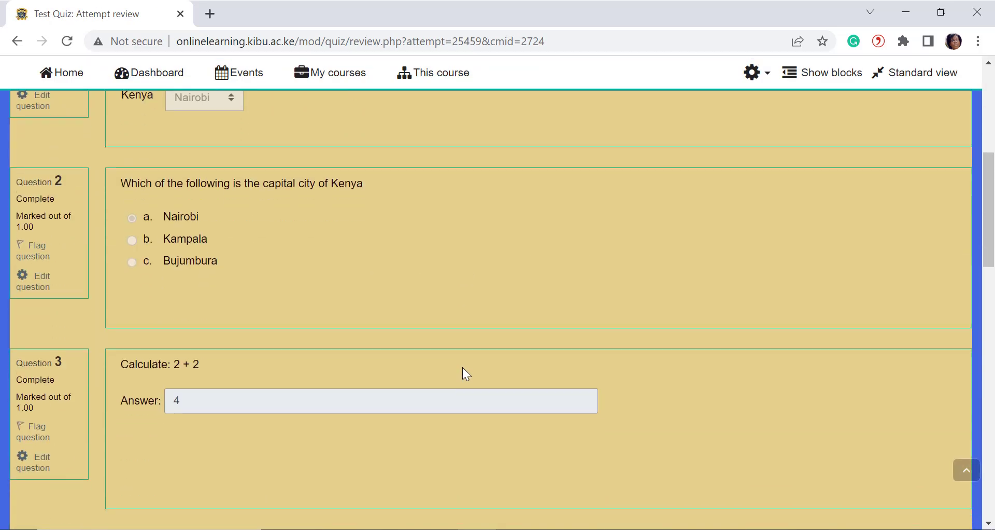
pyautogui.scroll(-15, 463, 367)
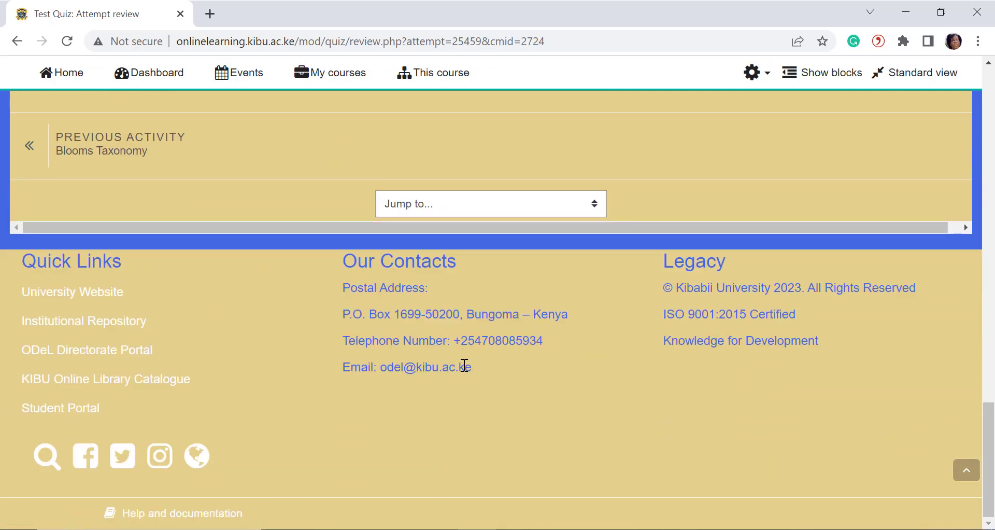
pyautogui.scroll(10, 464, 364)
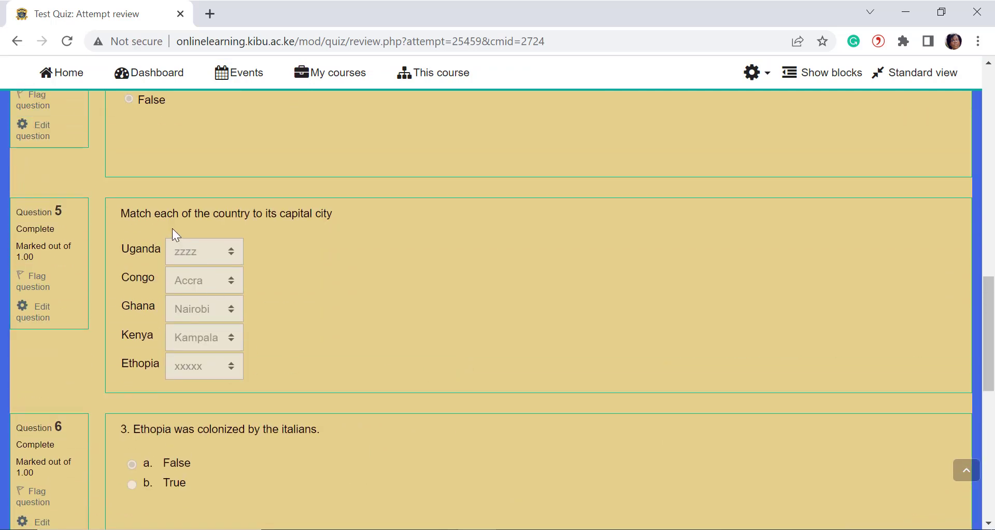
pyautogui.scroll(6, 172, 229)
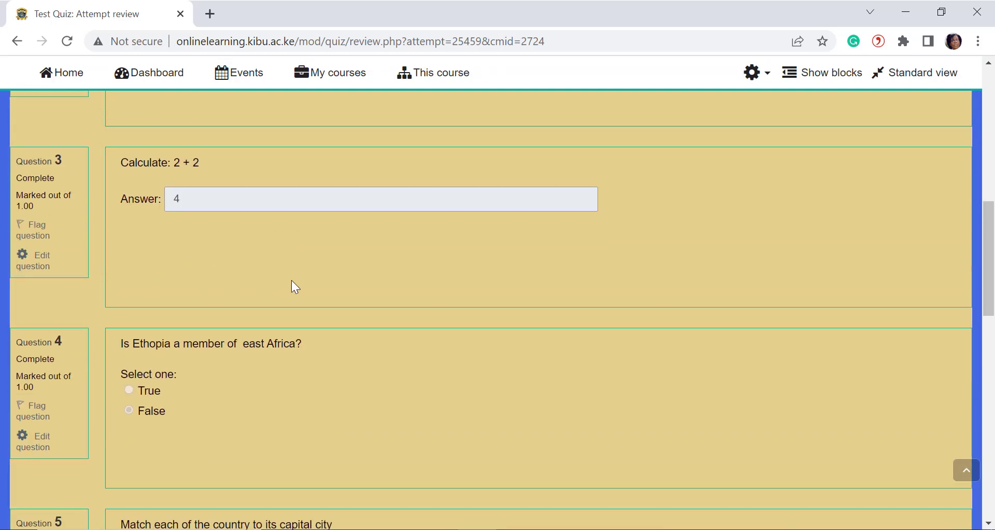
pyautogui.scroll(2, 293, 286)
pyautogui.scroll(4, 293, 205)
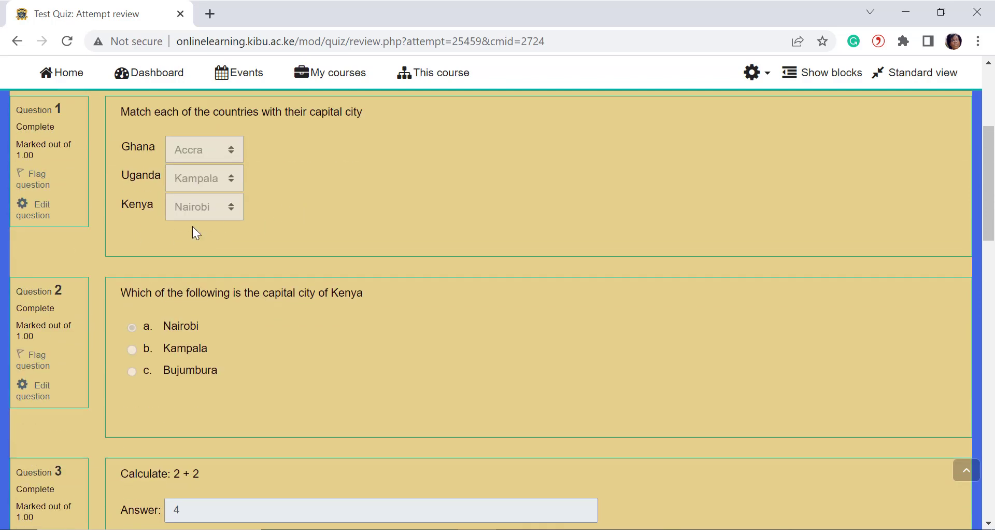
pyautogui.scroll(4, 193, 228)
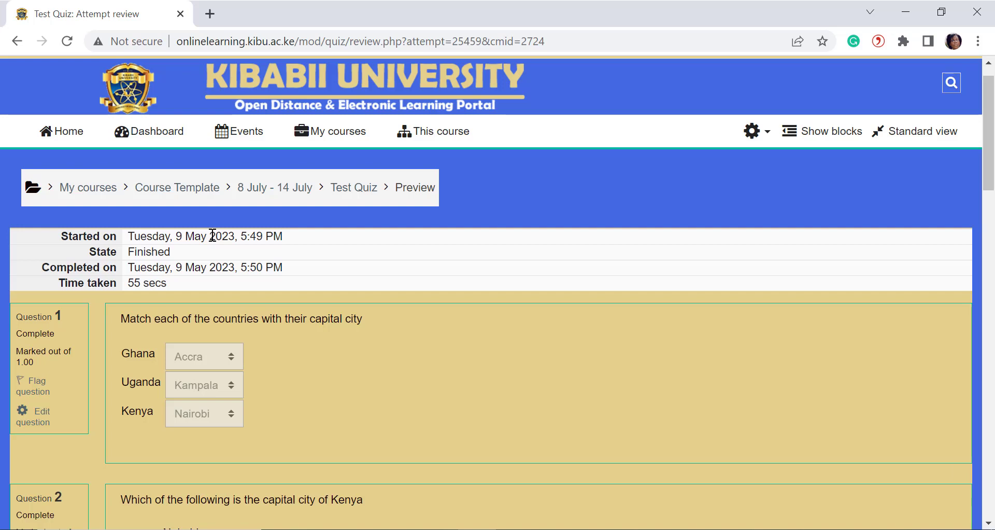
pyautogui.scroll(-5, 212, 238)
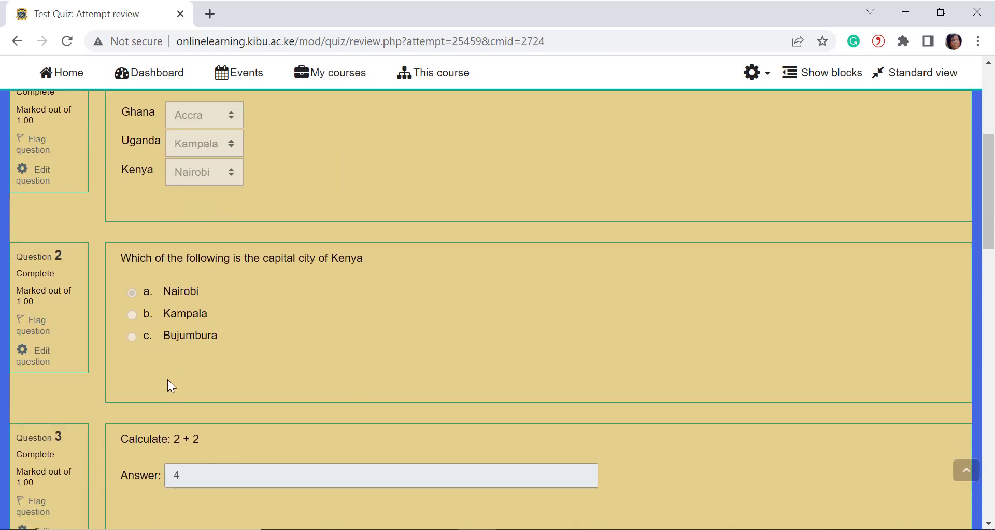
pyautogui.scroll(5, 275, 362)
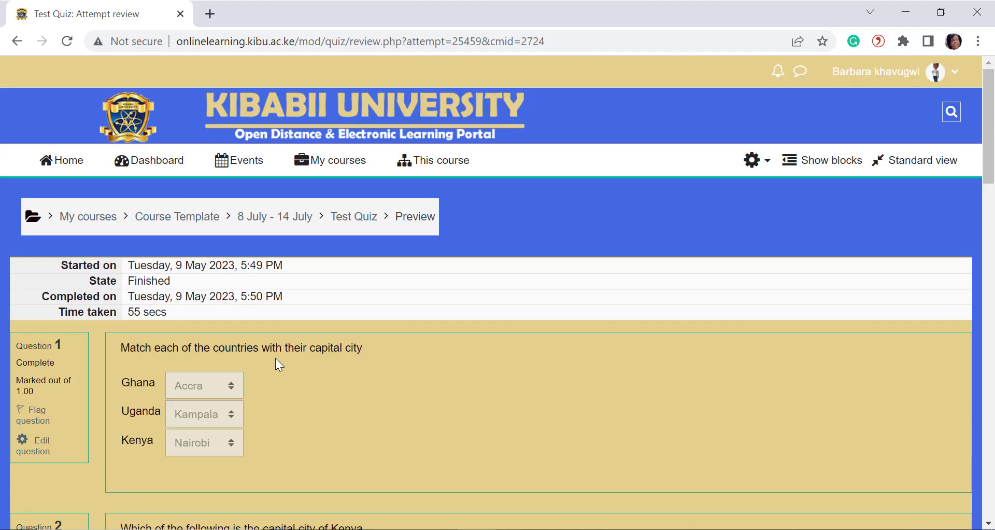
# Return to the Test Quiz overview page and examine its summary of previous attempts.
pyautogui.click(345, 222)
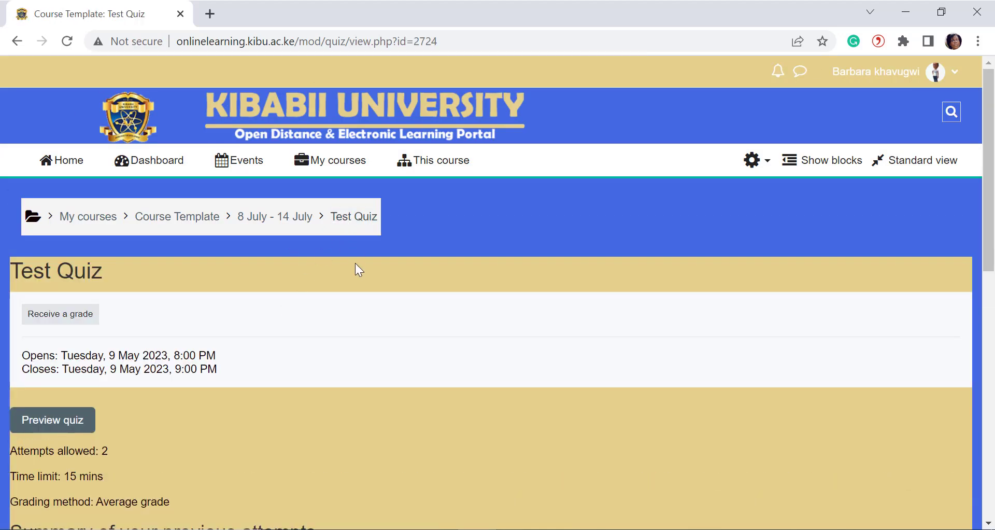
pyautogui.scroll(-4, 355, 269)
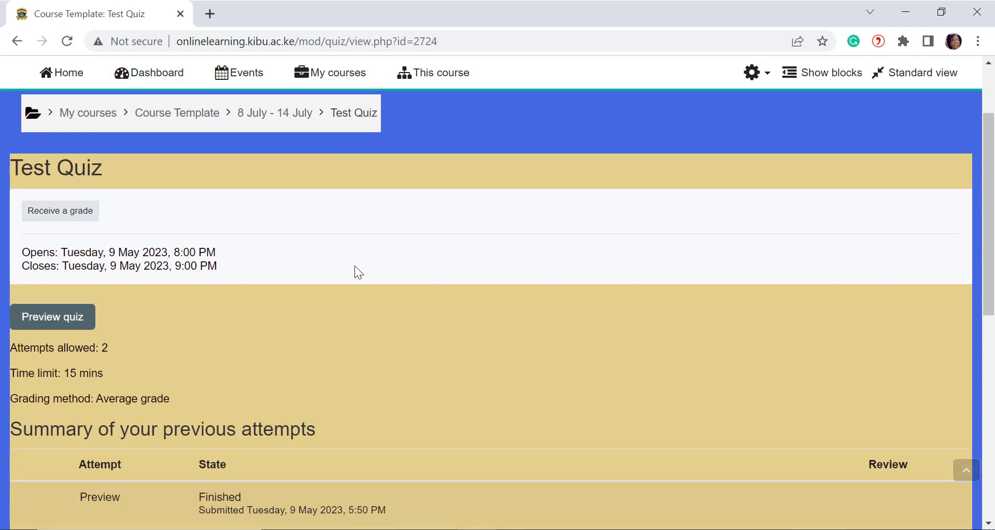
pyautogui.scroll(-2, 356, 270)
pyautogui.scroll(6, 356, 270)
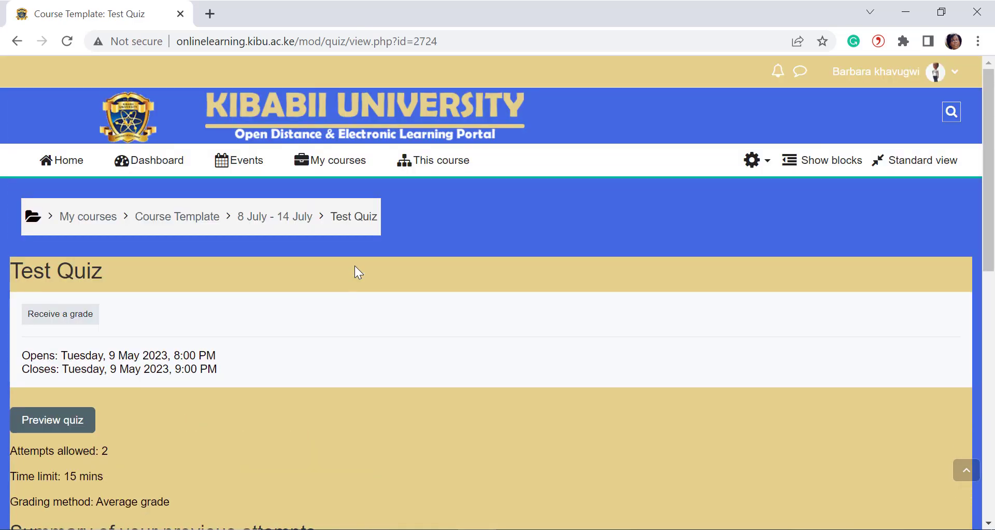
# Go to the course's 8 July - 14 July section and open the Test Quiz settings for editing.
pyautogui.click(294, 218)
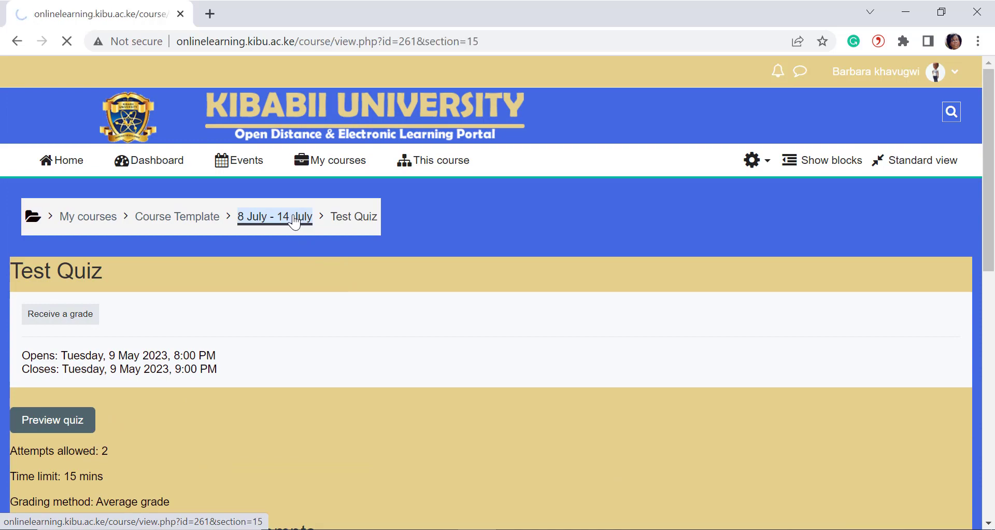
pyautogui.scroll(-15, 393, 363)
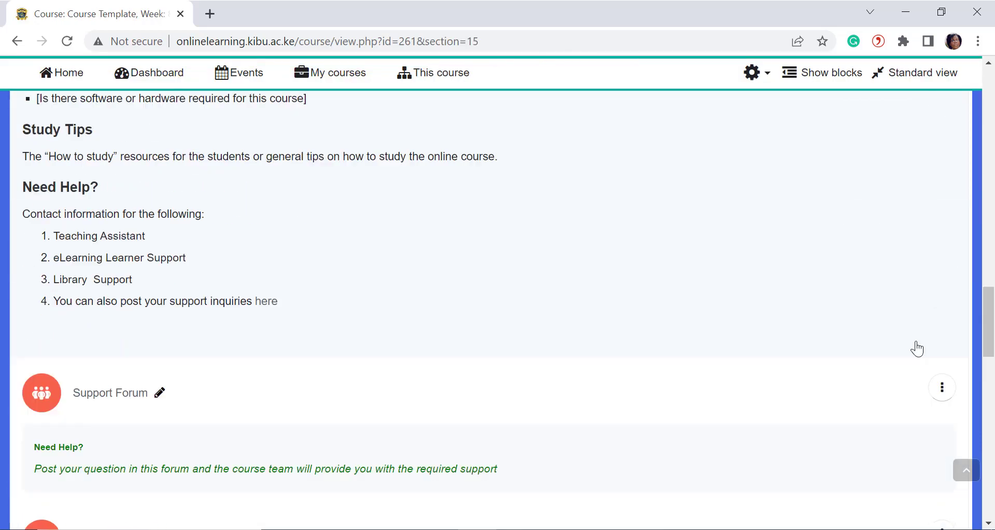
pyautogui.moveTo(984, 333); pyautogui.dragTo(989, 461)
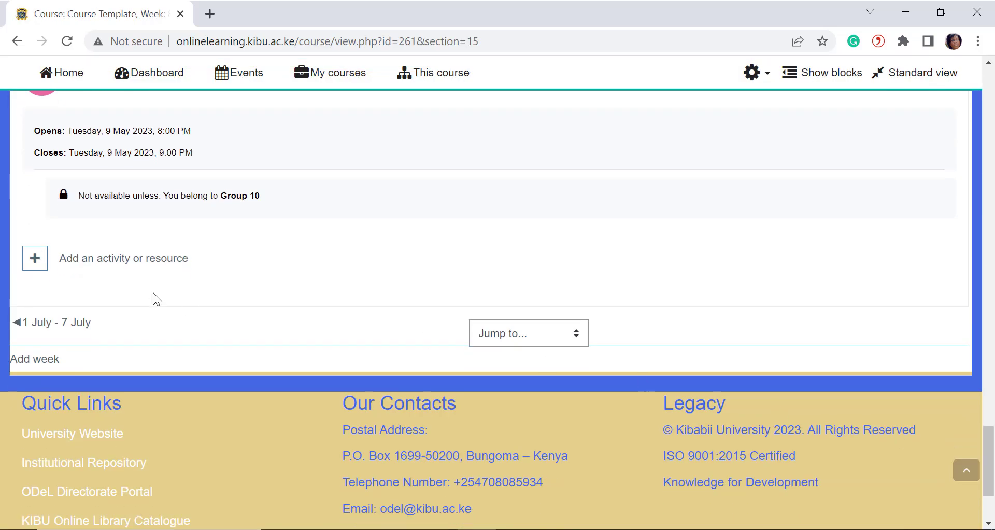
pyautogui.scroll(2, 106, 290)
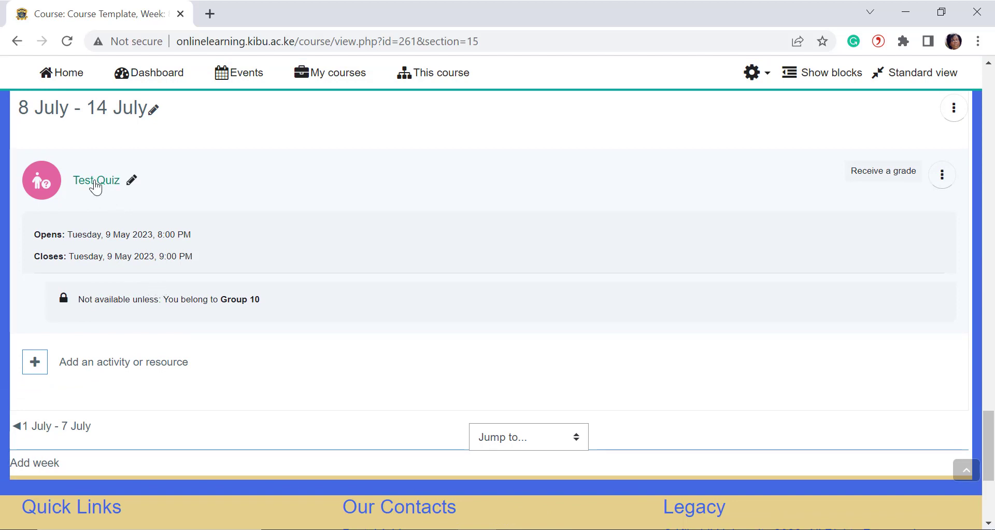
pyautogui.click(942, 176)
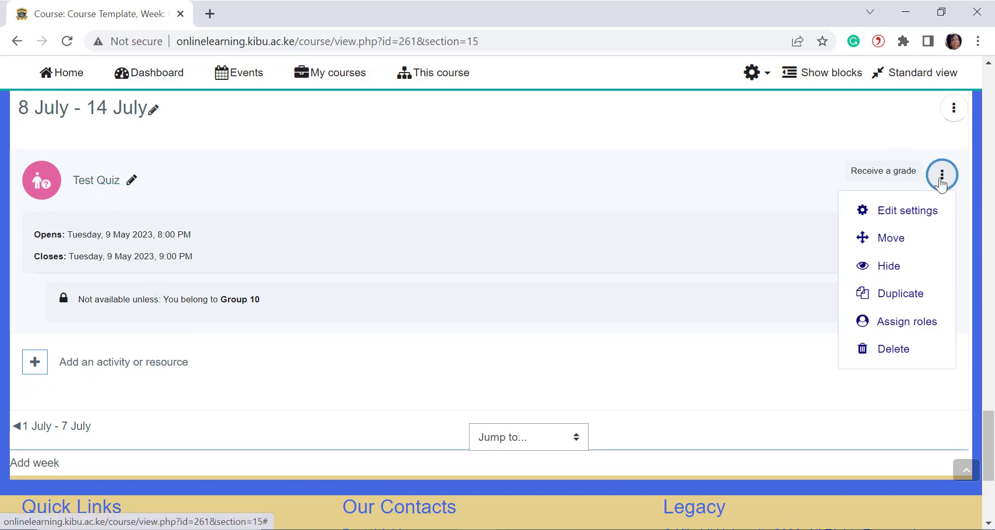
pyautogui.click(906, 213)
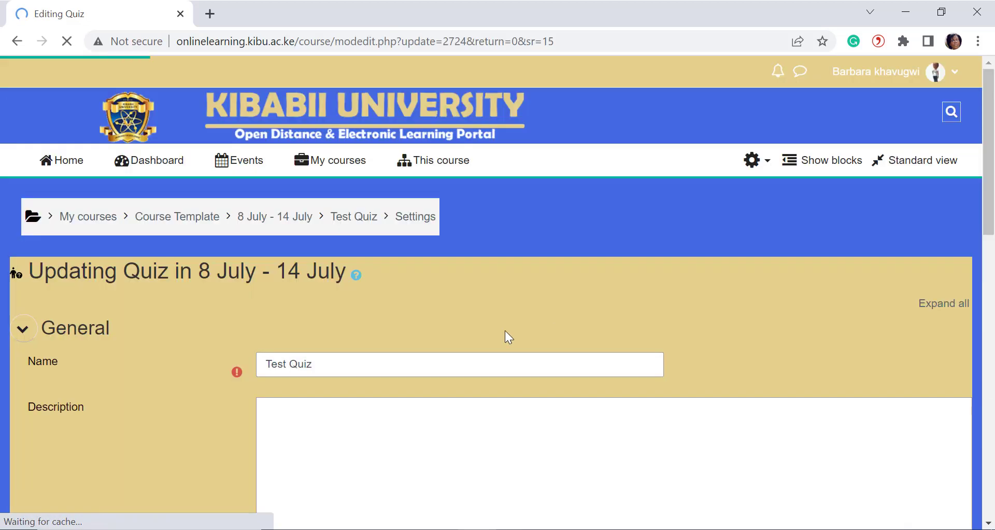
pyautogui.scroll(-15, 506, 332)
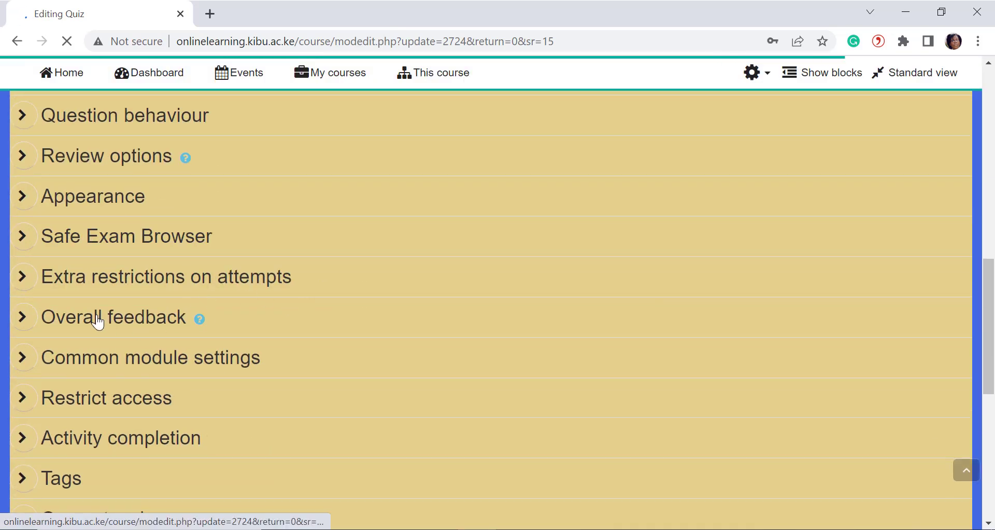
# Enable the review options for after the quiz is closed, from The attempt through Overall feedback, then save and display the quiz.
pyautogui.click(22, 166)
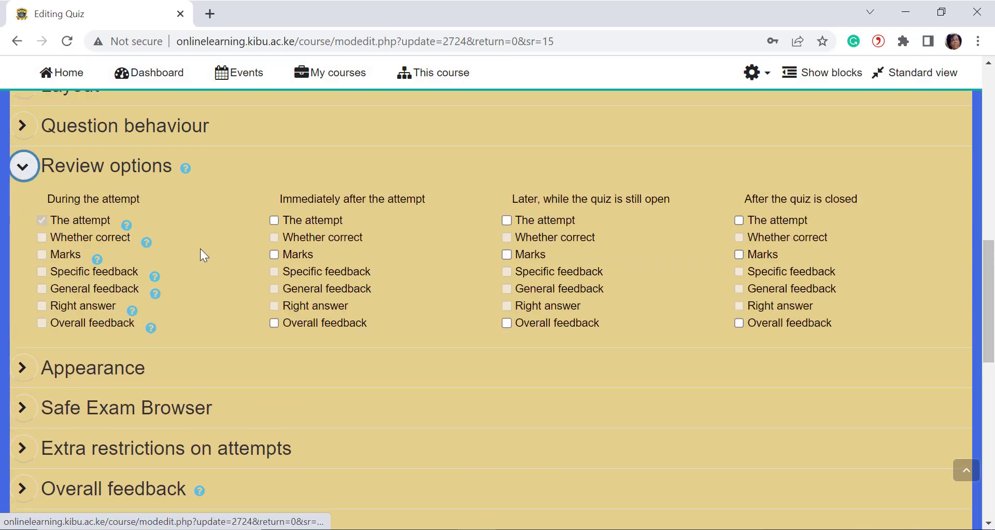
pyautogui.click(739, 220)
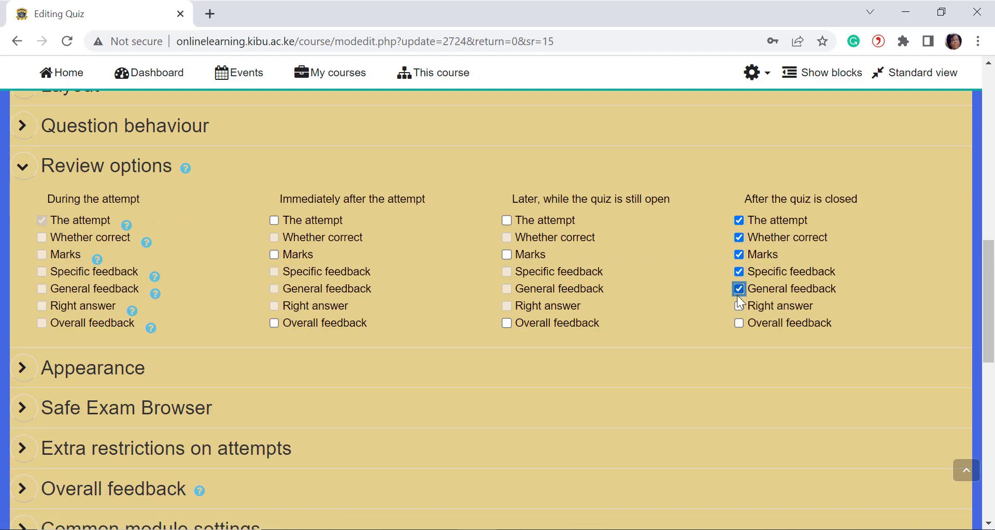
pyautogui.click(739, 322)
pyautogui.scroll(-10, 546, 379)
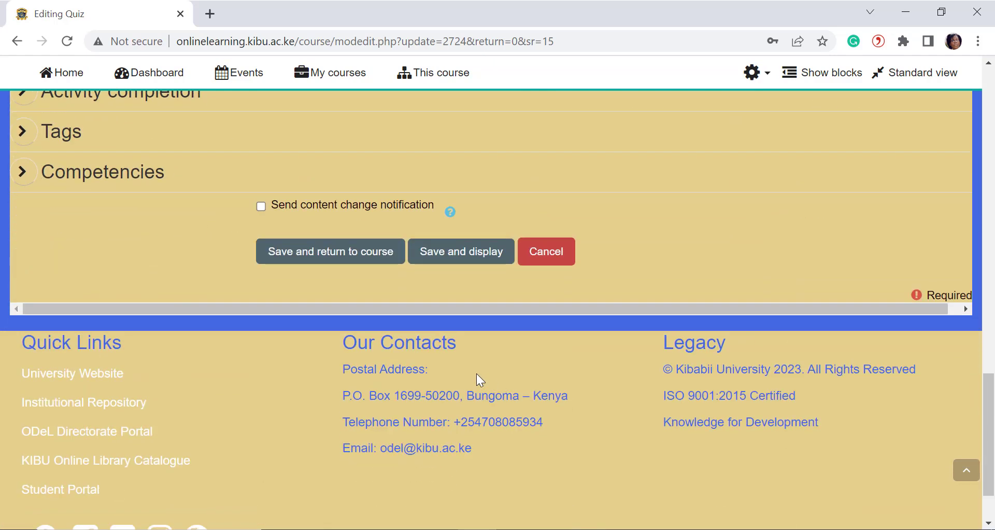
pyautogui.click(443, 259)
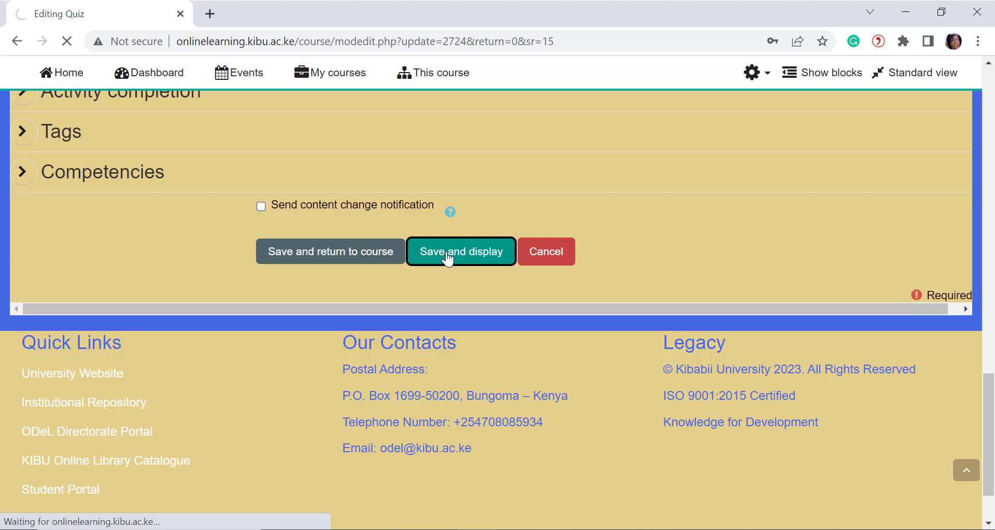
# Examine the Test Quiz overview page for its opening and closing times, attempts allowed, time limit, grading method and availability.
pyautogui.scroll(-5, 409, 364)
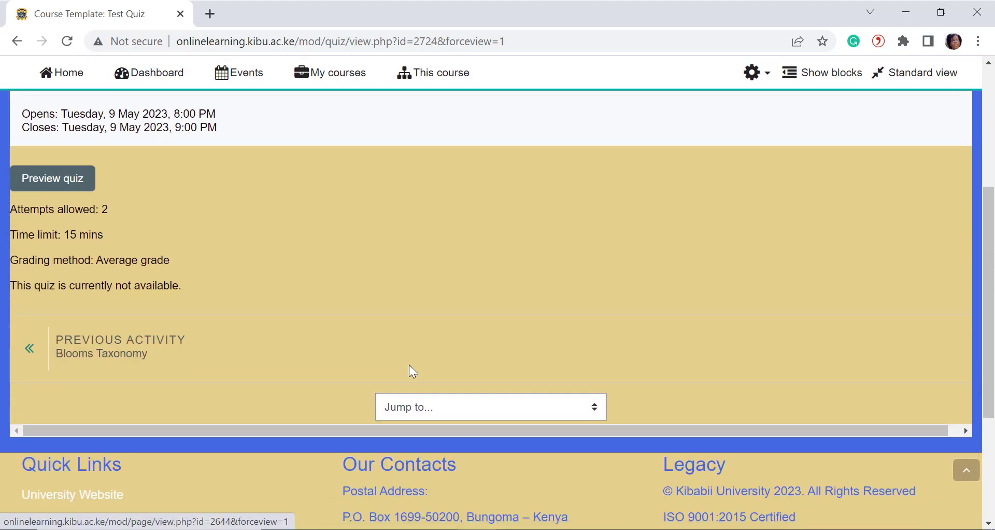
pyautogui.scroll(-4, 407, 368)
pyautogui.scroll(4, 326, 337)
pyautogui.scroll(1, 166, 229)
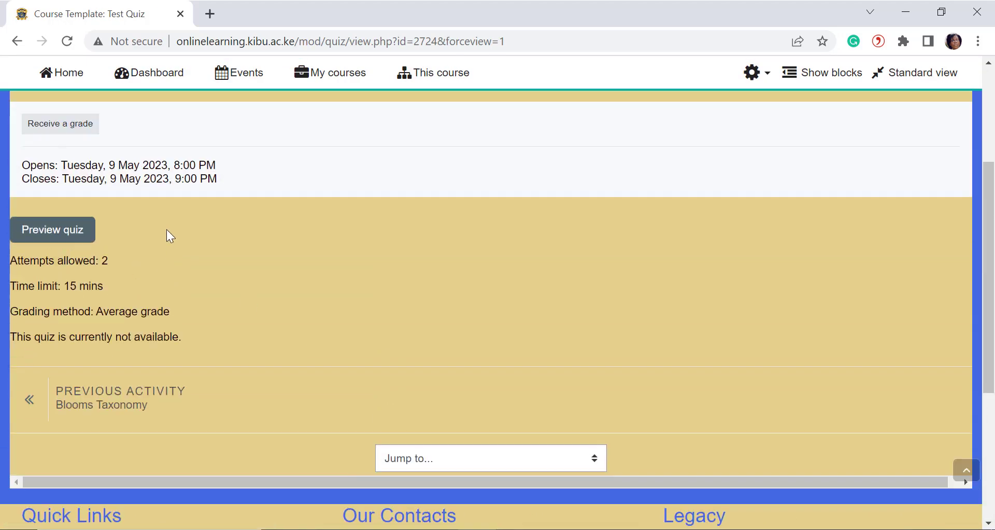
pyautogui.scroll(3, 166, 229)
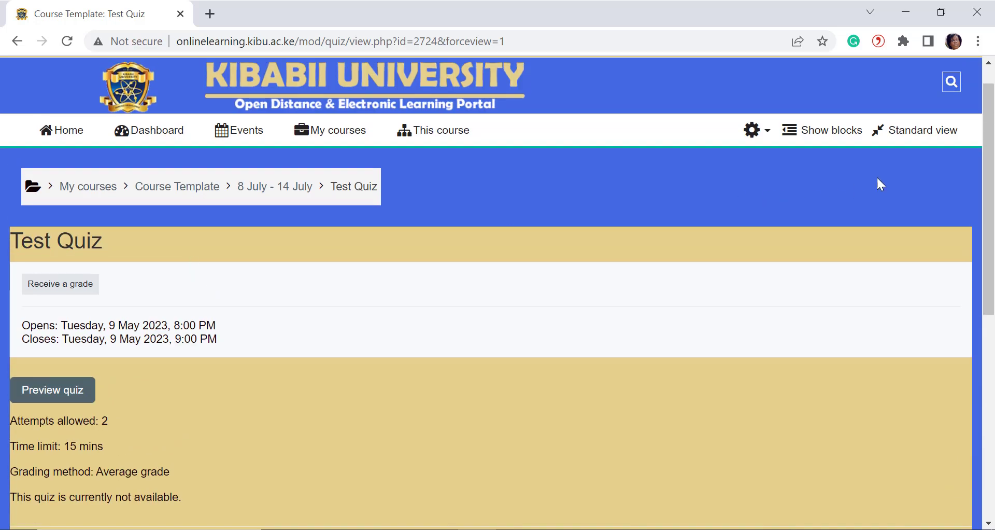